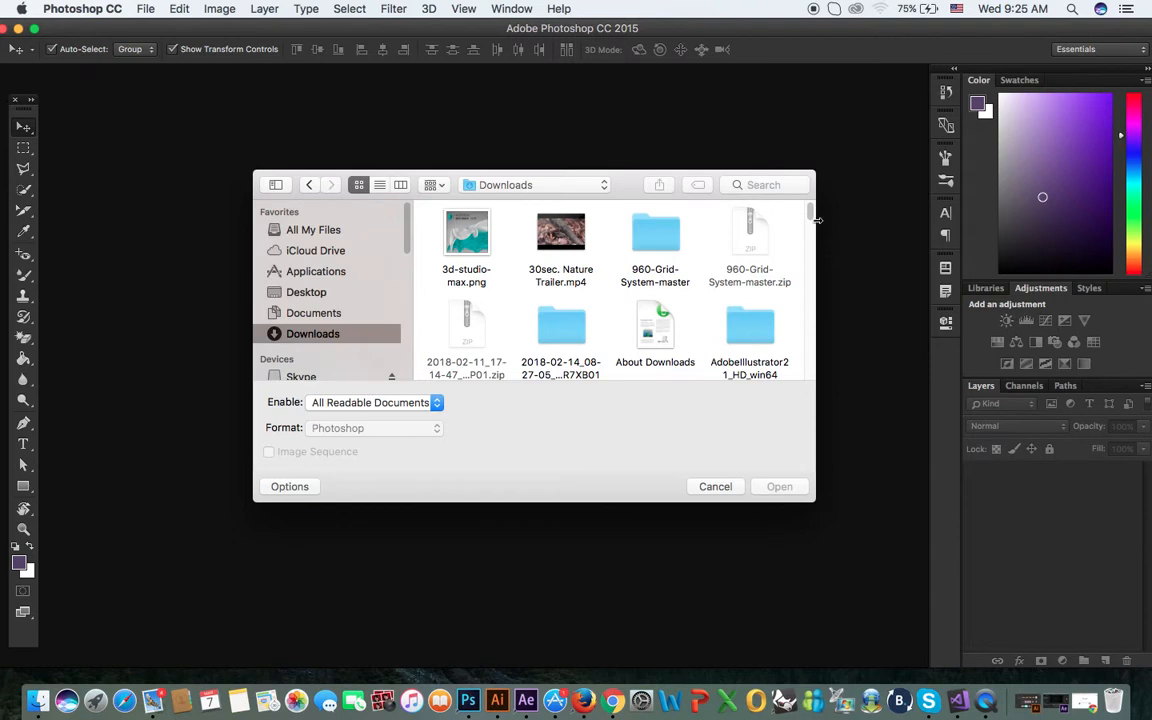
Step: Open the River-Dunajec-Poland landscape JPEG from the Downloads folder
drag(812, 207, 811, 321)
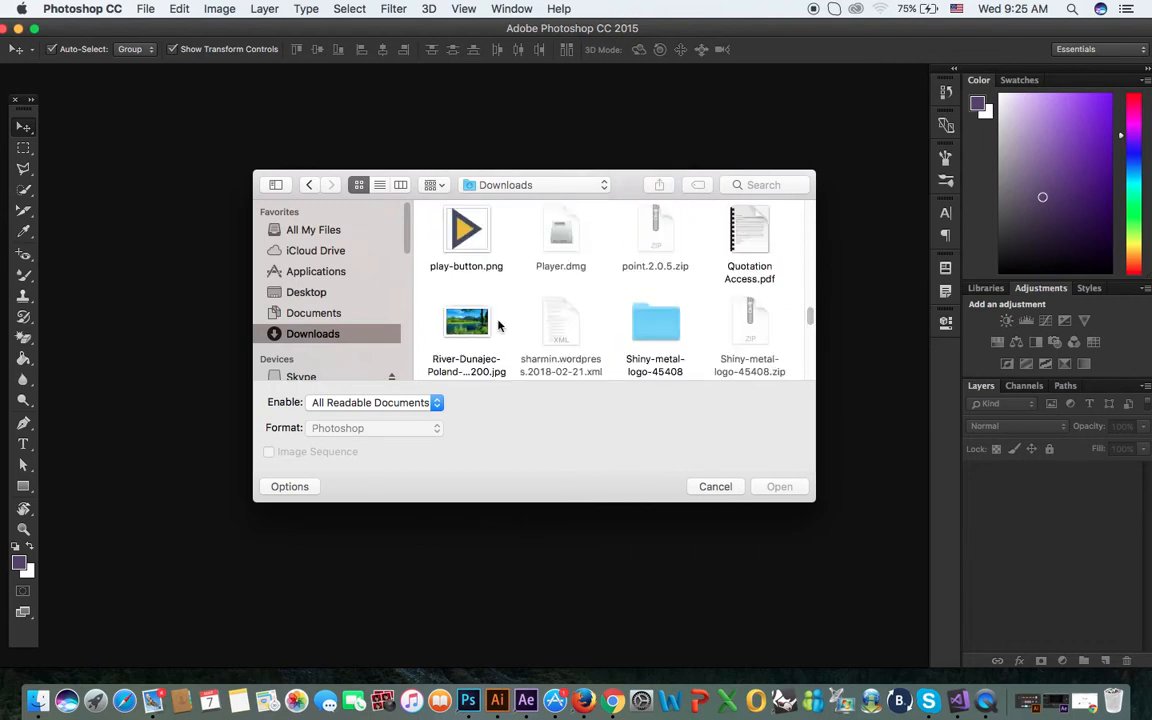
click(445, 300)
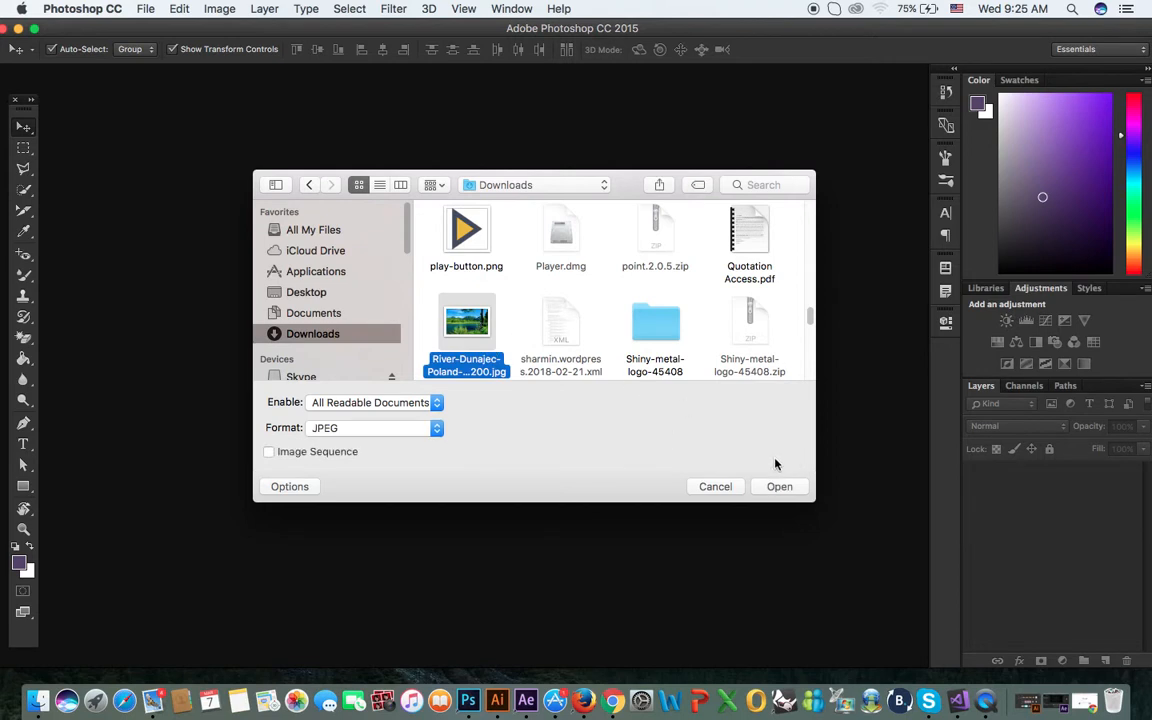
click(767, 490)
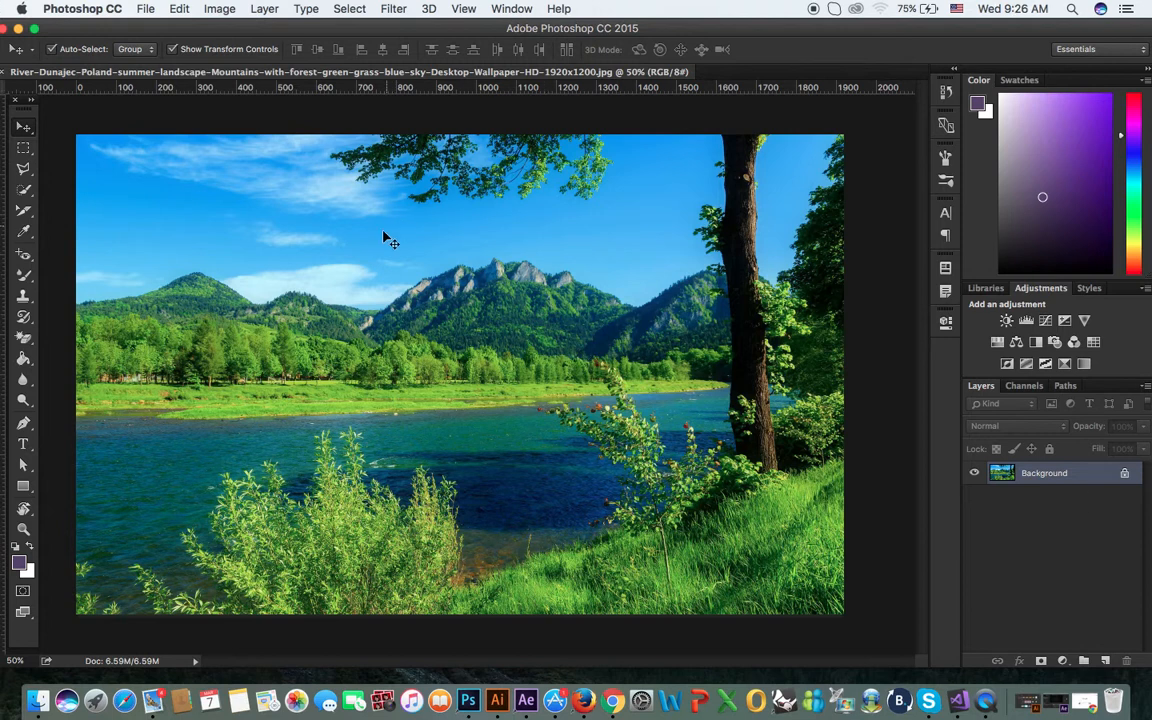
Step: Close the Adjustments panel and show it again
right_click(1034, 298)
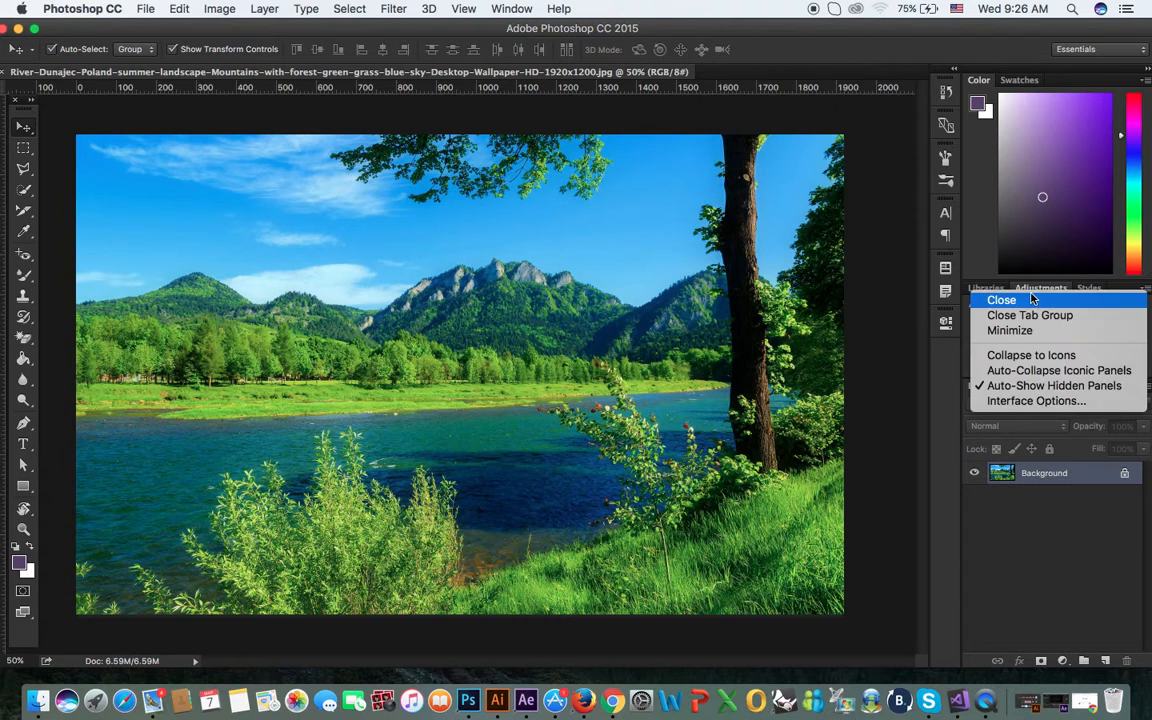
key(Escape)
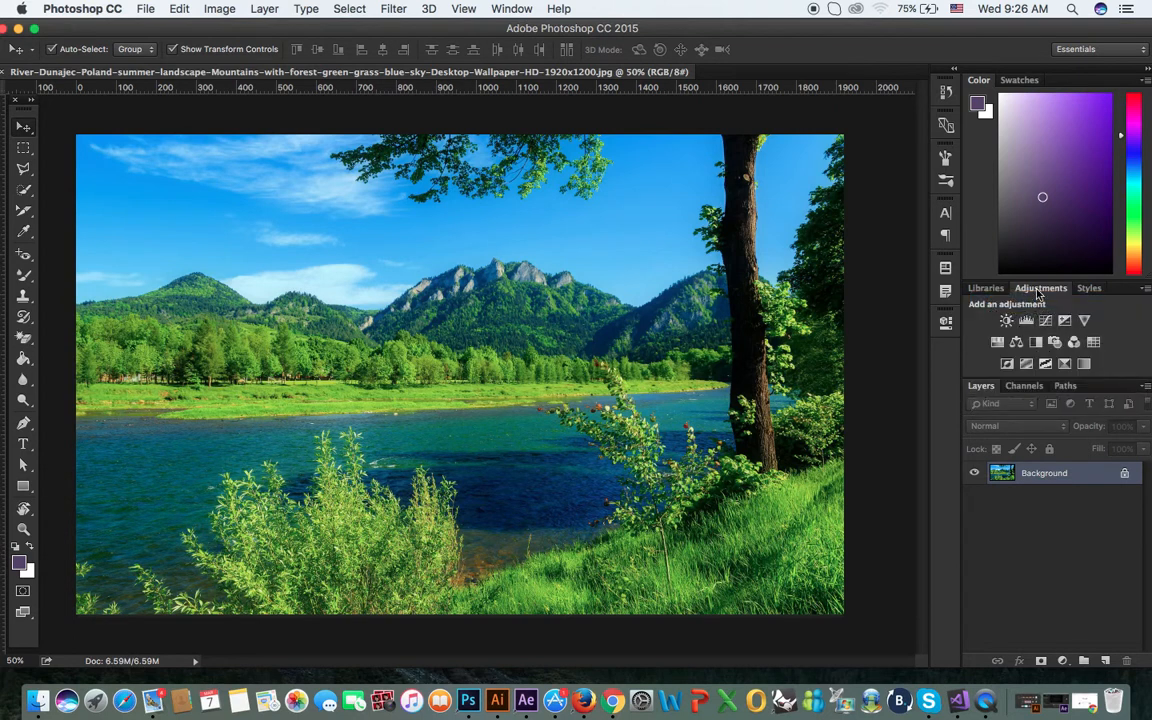
right_click(1040, 290)
click(1060, 300)
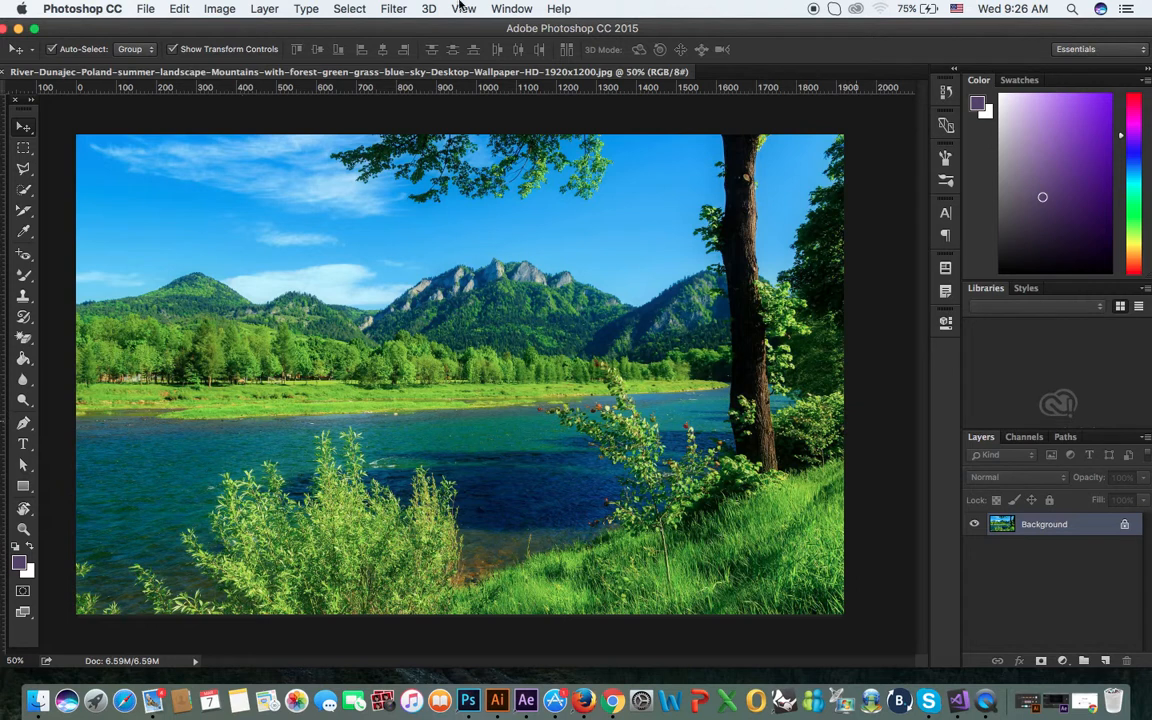
click(511, 9)
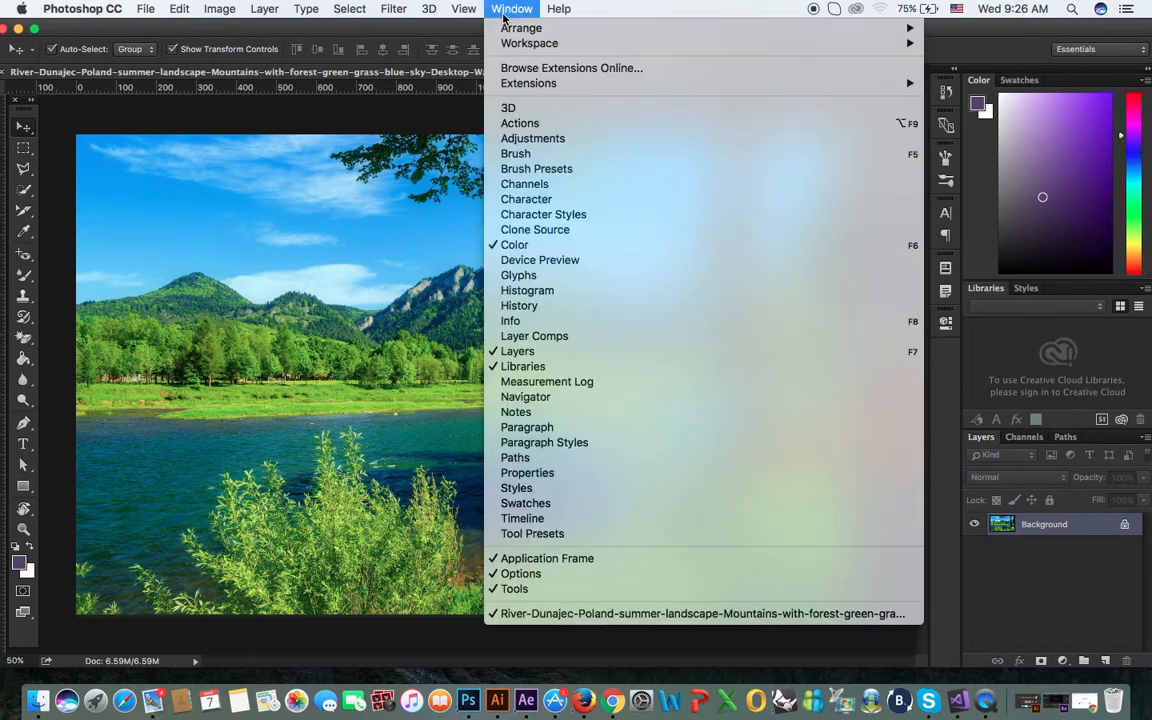
click(535, 139)
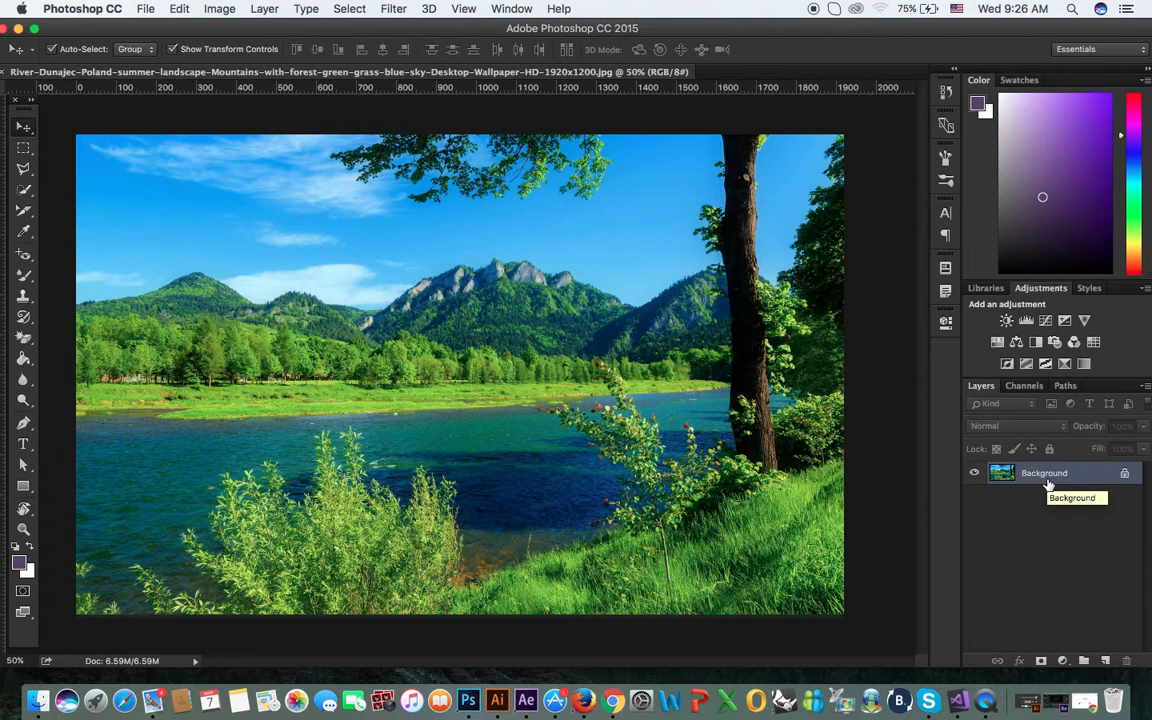
Step: Add a Brightness/Contrast adjustment layer above the Background with brightness at about -106 and contrast at about 60
click(1006, 325)
click(945, 322)
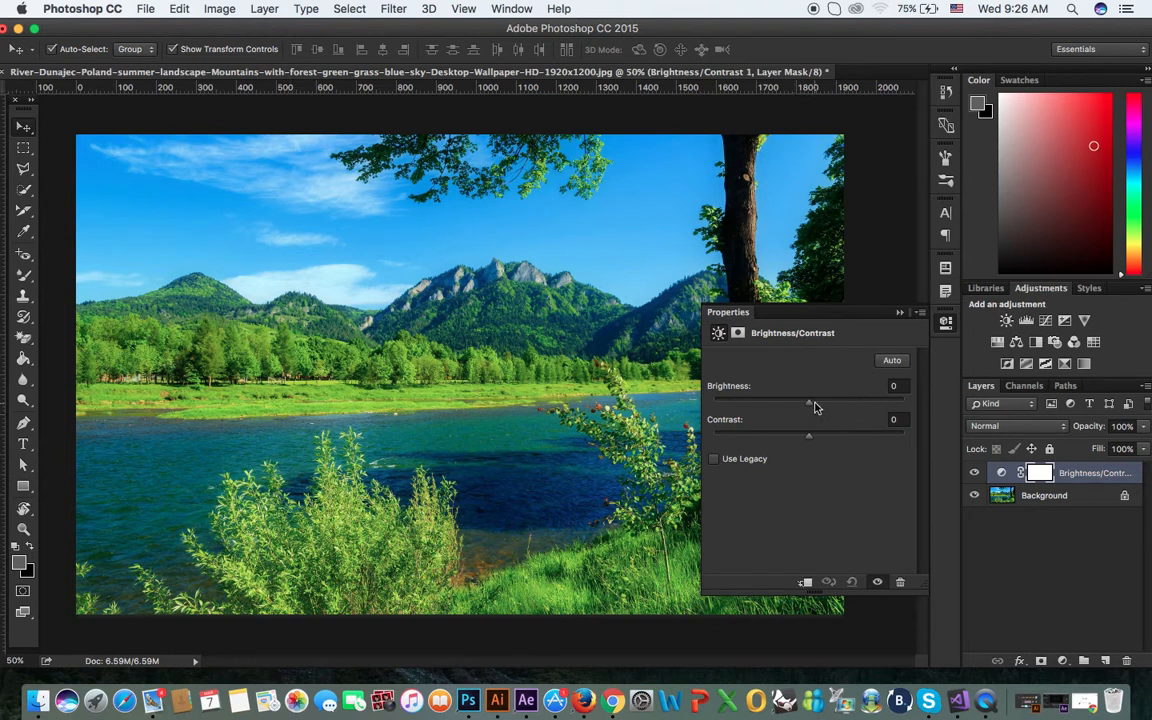
drag(814, 408, 743, 406)
click(810, 444)
drag(810, 444, 866, 446)
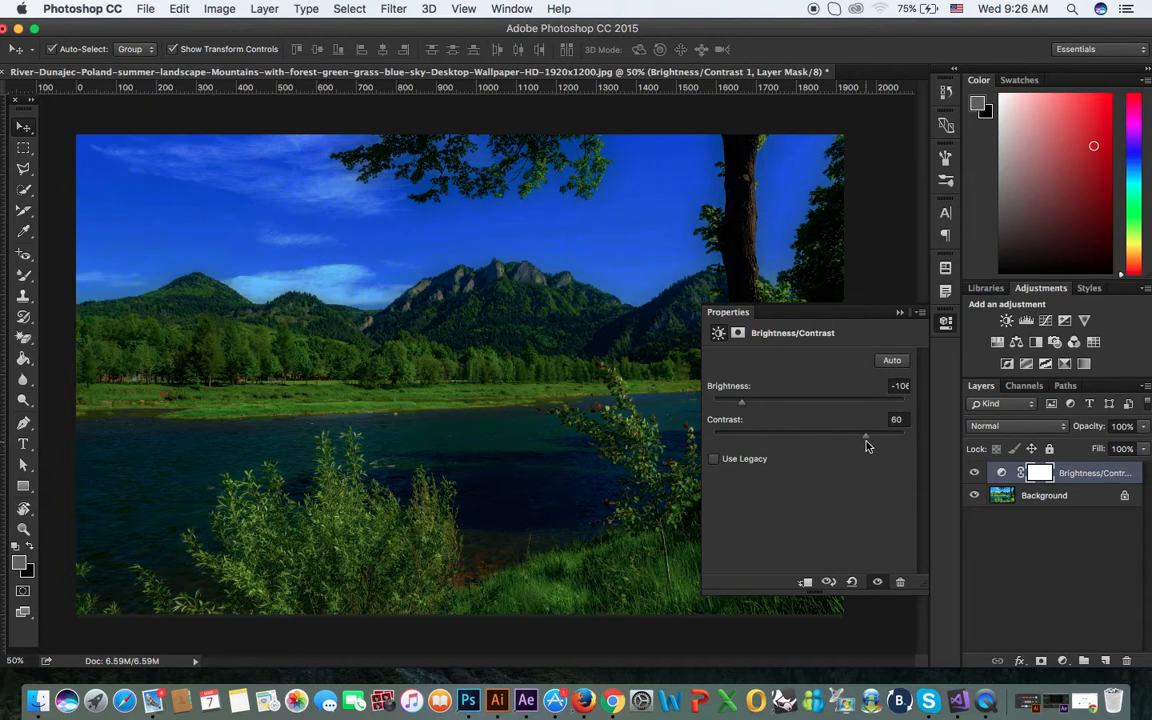
click(899, 312)
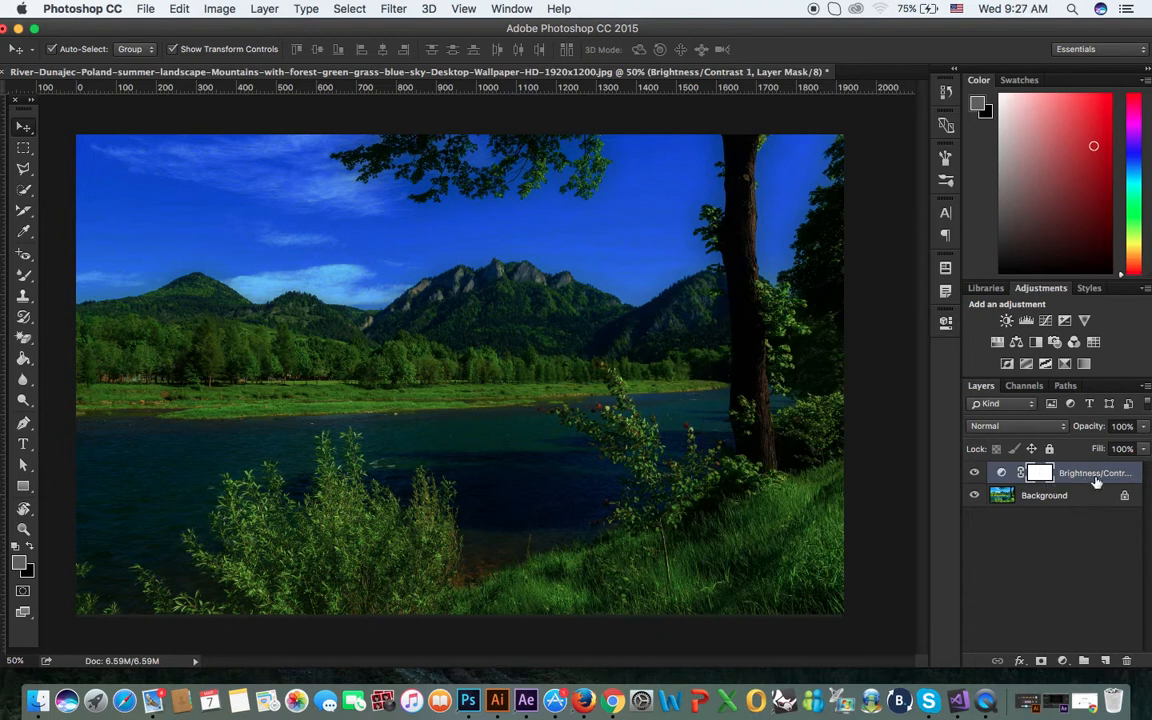
Step: Compare the image with and without the Brightness/Contrast layer by repeatedly hiding and showing it
click(974, 474)
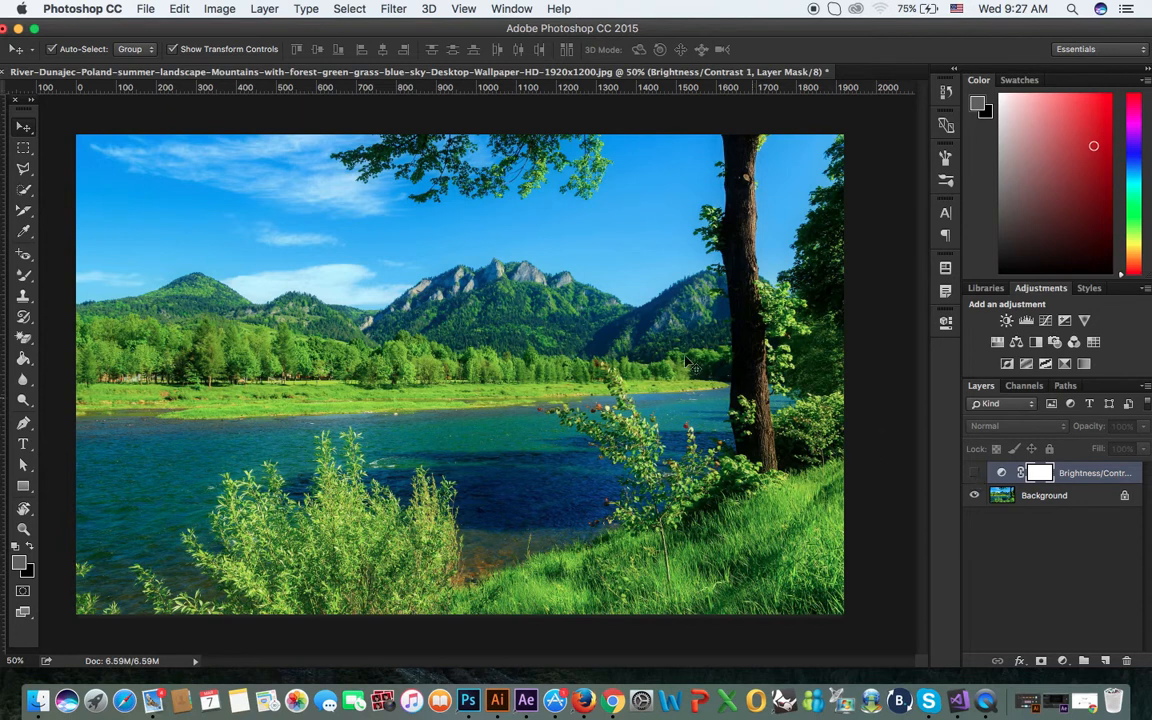
click(976, 474)
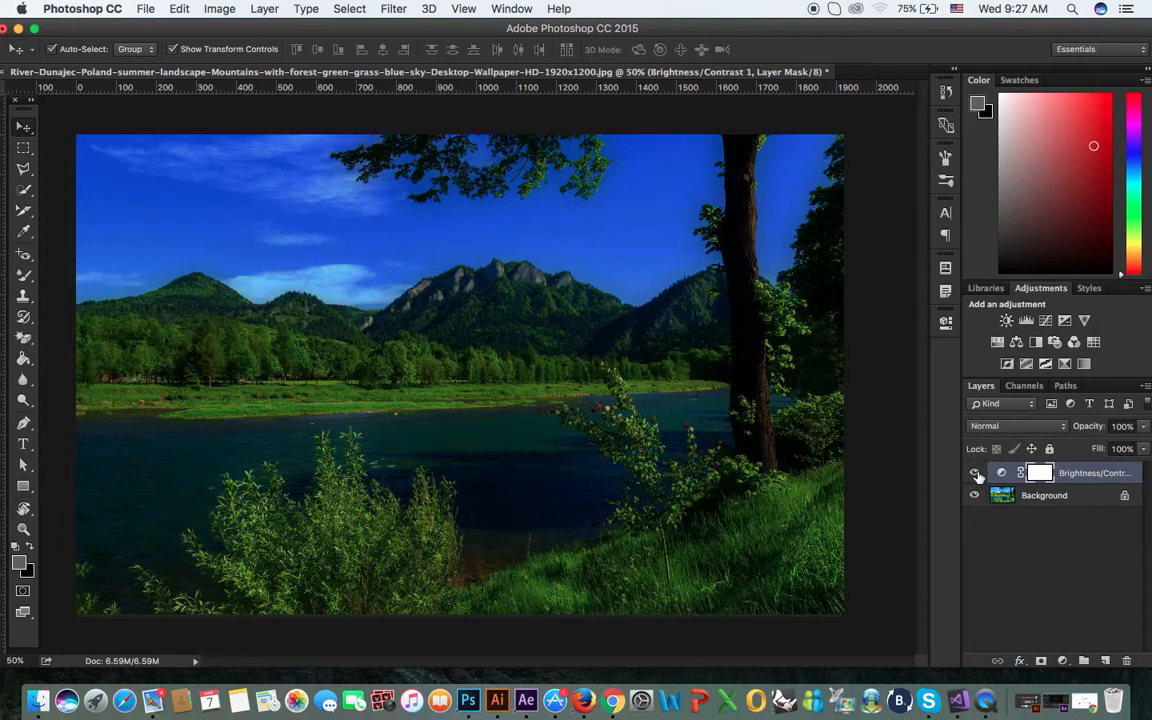
click(976, 474)
click(976, 474)
click(976, 474)
click(976, 474)
click(976, 474)
click(976, 474)
click(974, 473)
click(974, 473)
Step: Delete the Brightness/Contrast layer's mask and the adjustment layer itself
click(1127, 661)
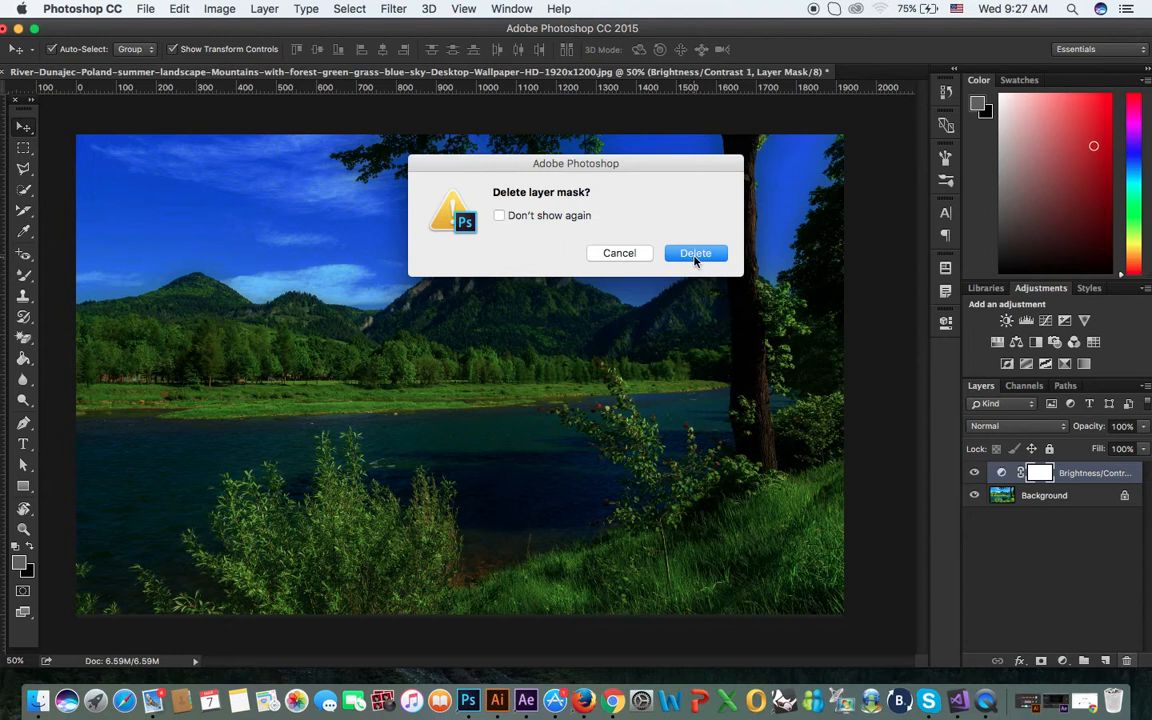
click(617, 258)
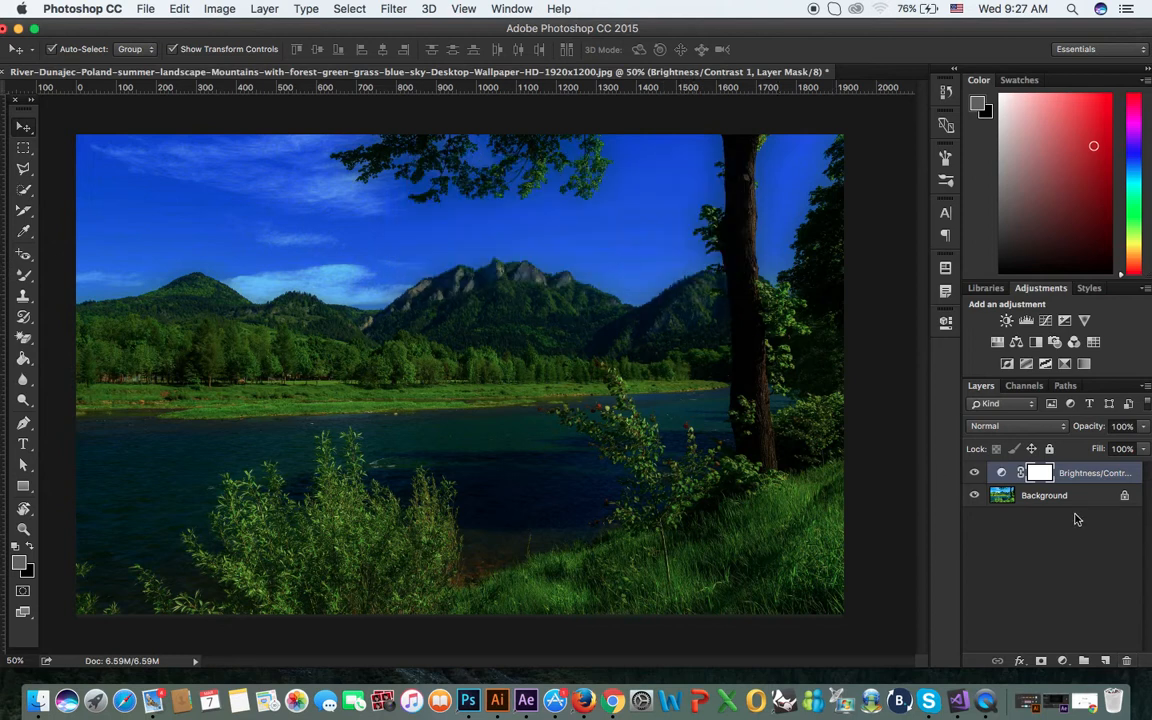
click(1127, 661)
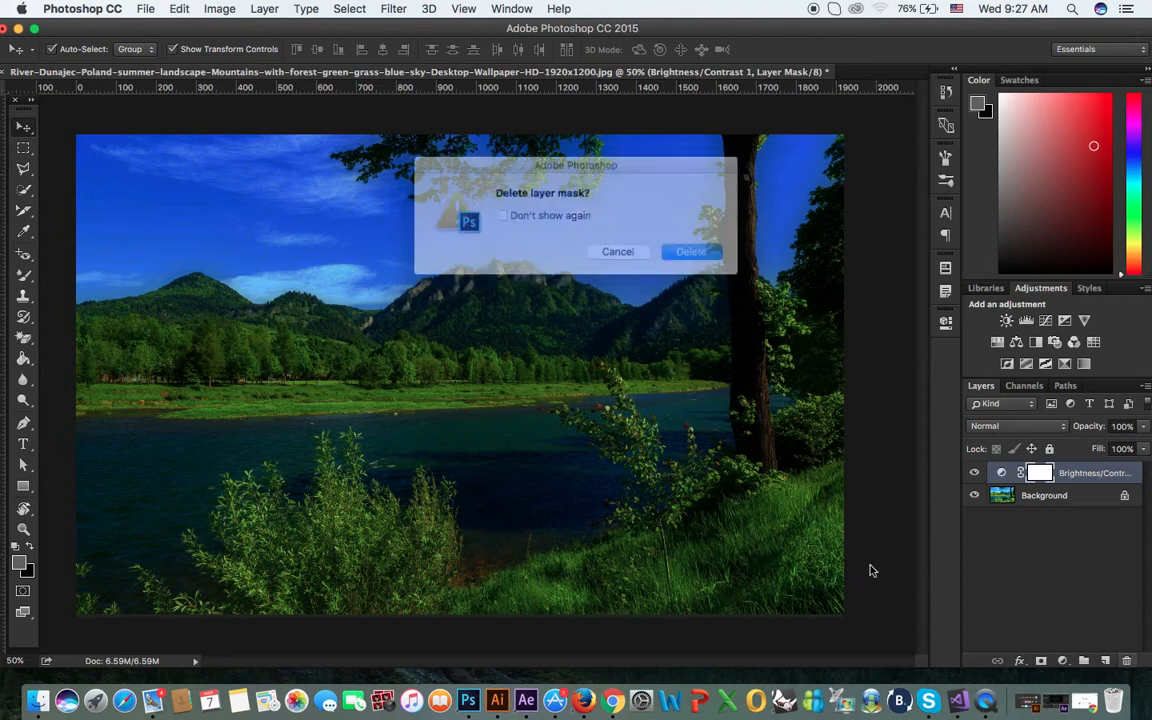
click(690, 252)
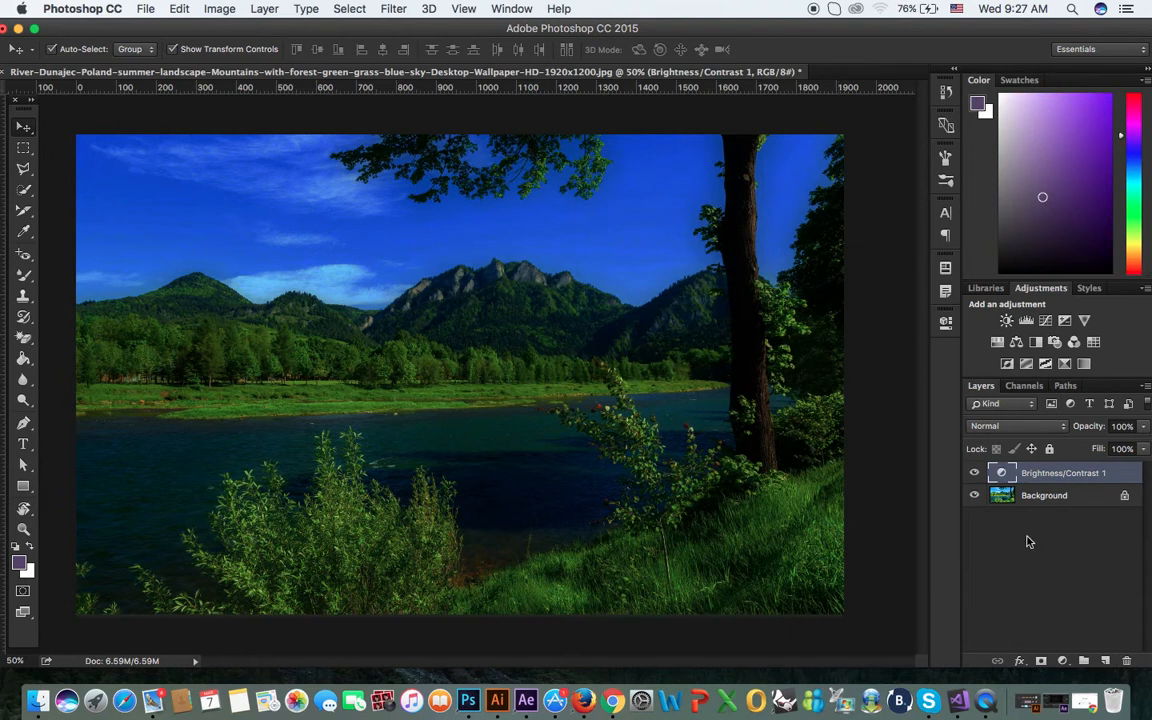
click(1127, 660)
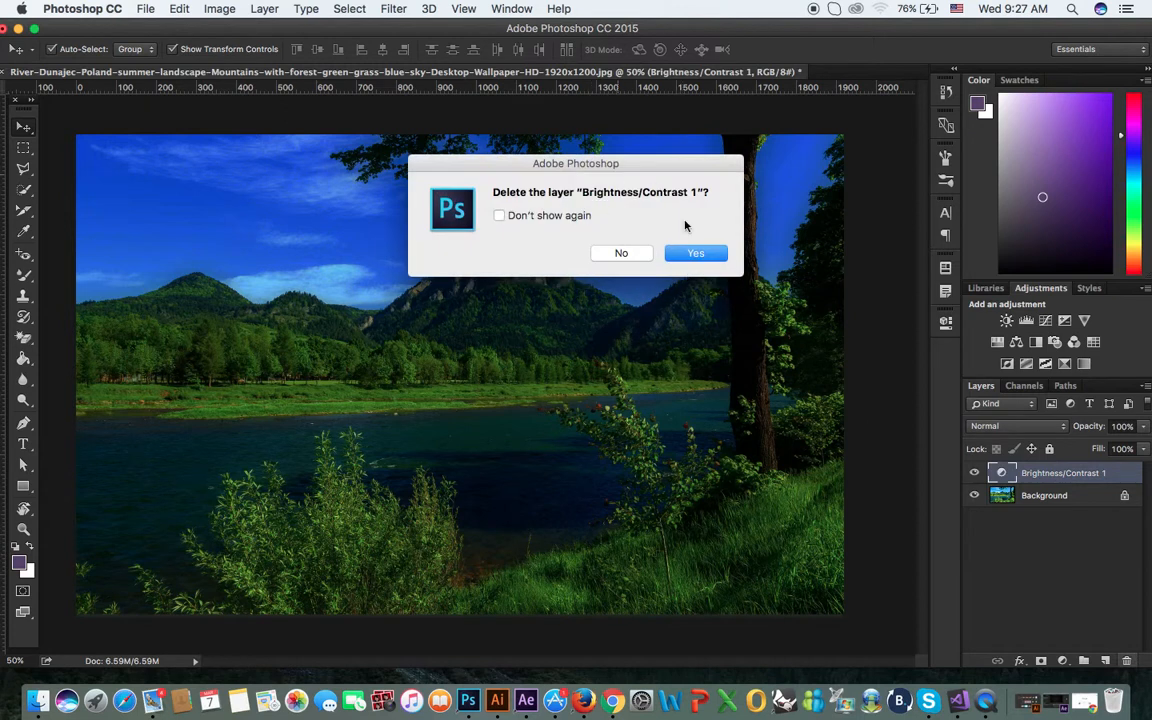
click(690, 253)
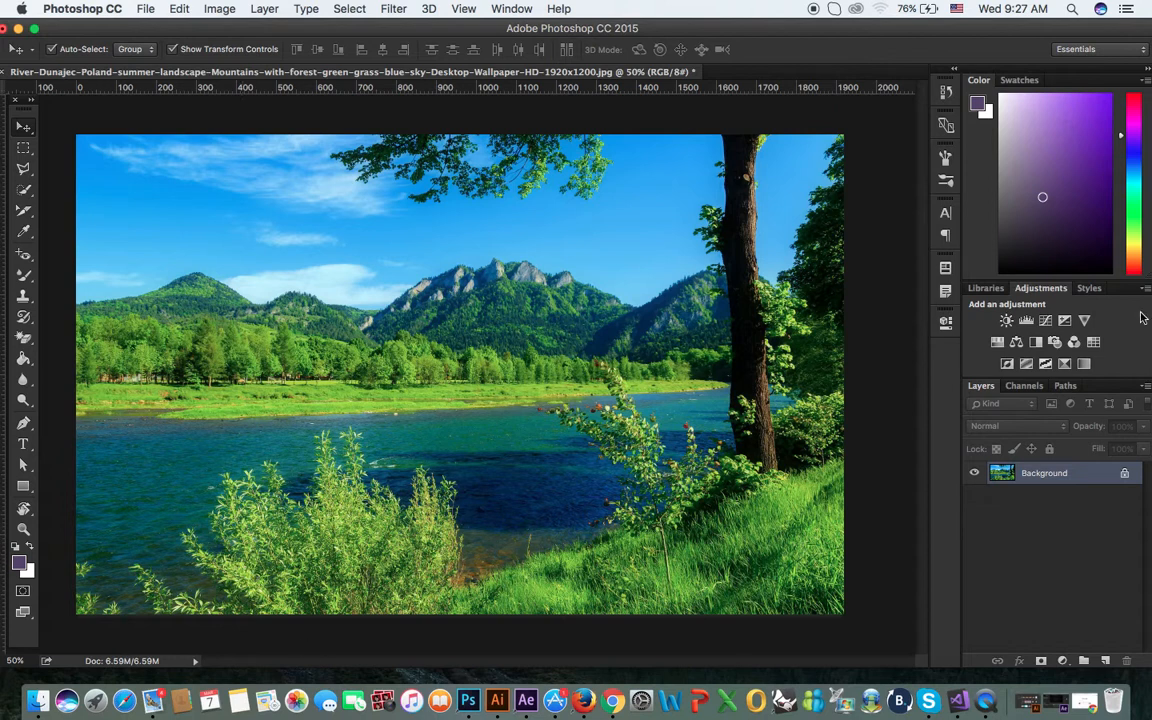
Step: Add a Levels adjustment layer above the Background and apply the Increase Contrast 1, 2 and 3 presets in turn
click(1025, 321)
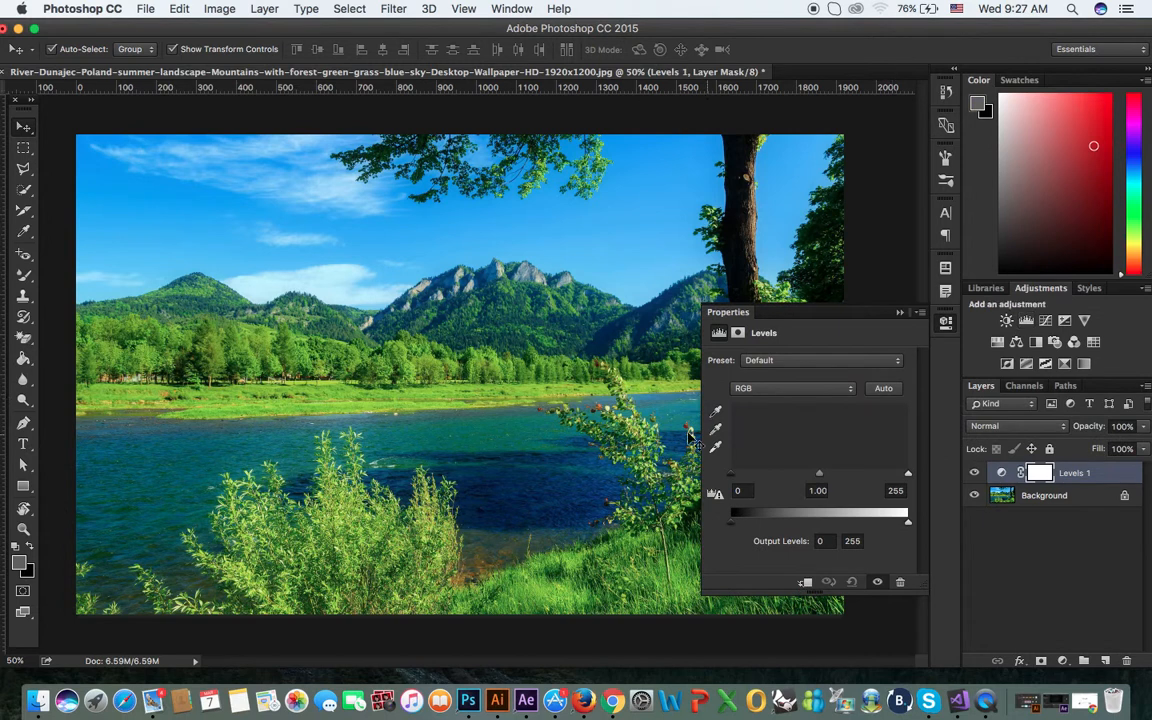
click(806, 364)
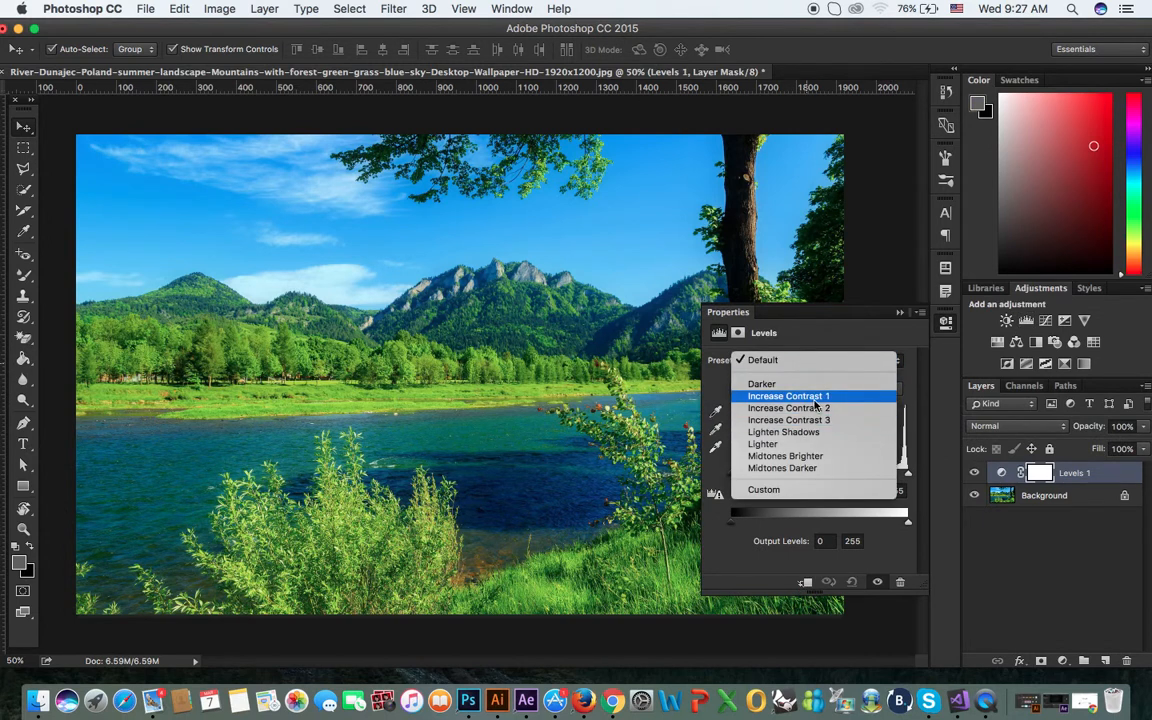
click(814, 399)
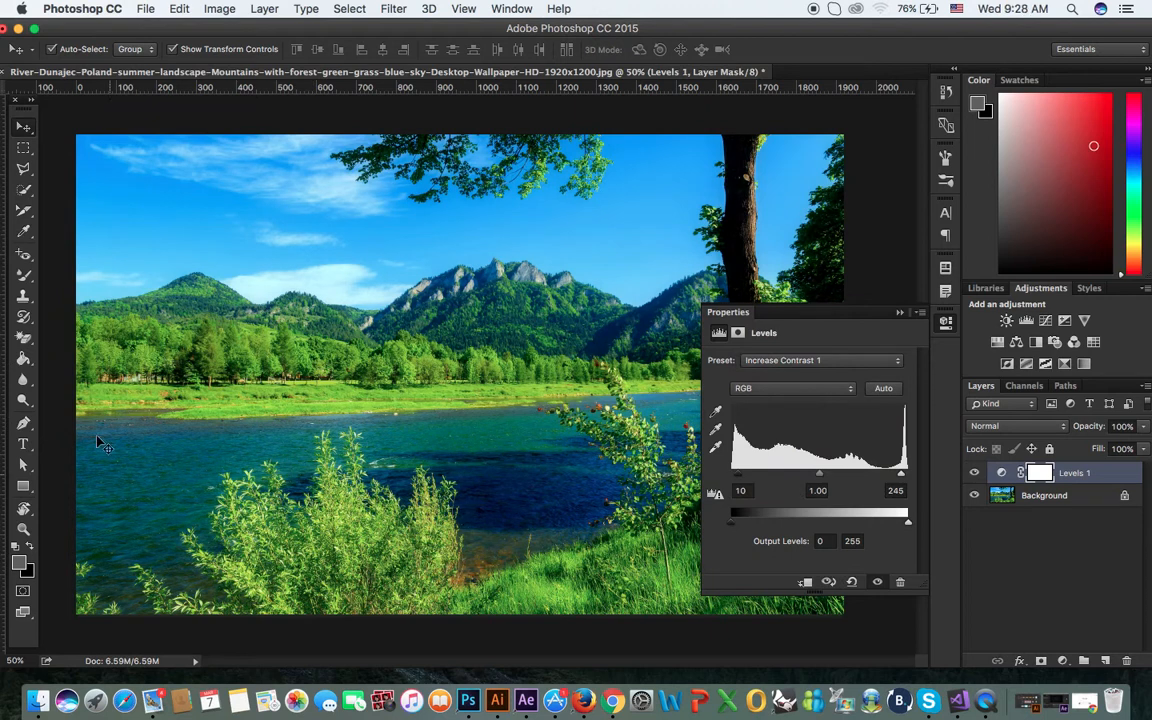
click(838, 370)
click(834, 382)
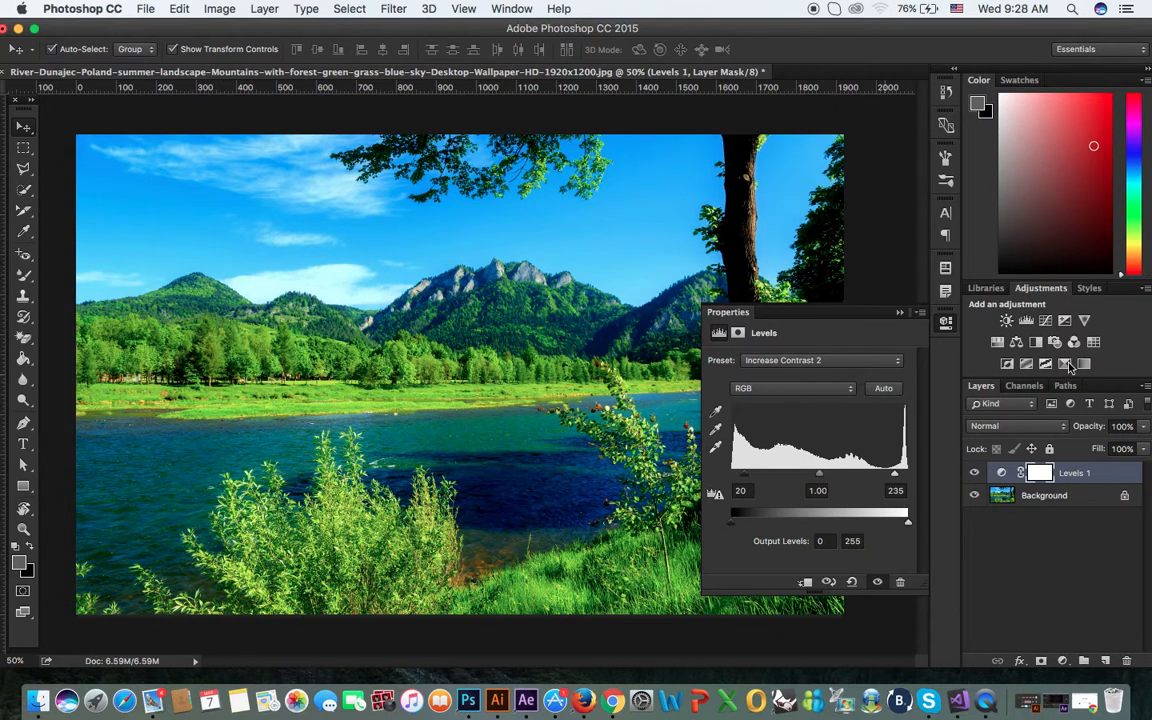
click(805, 361)
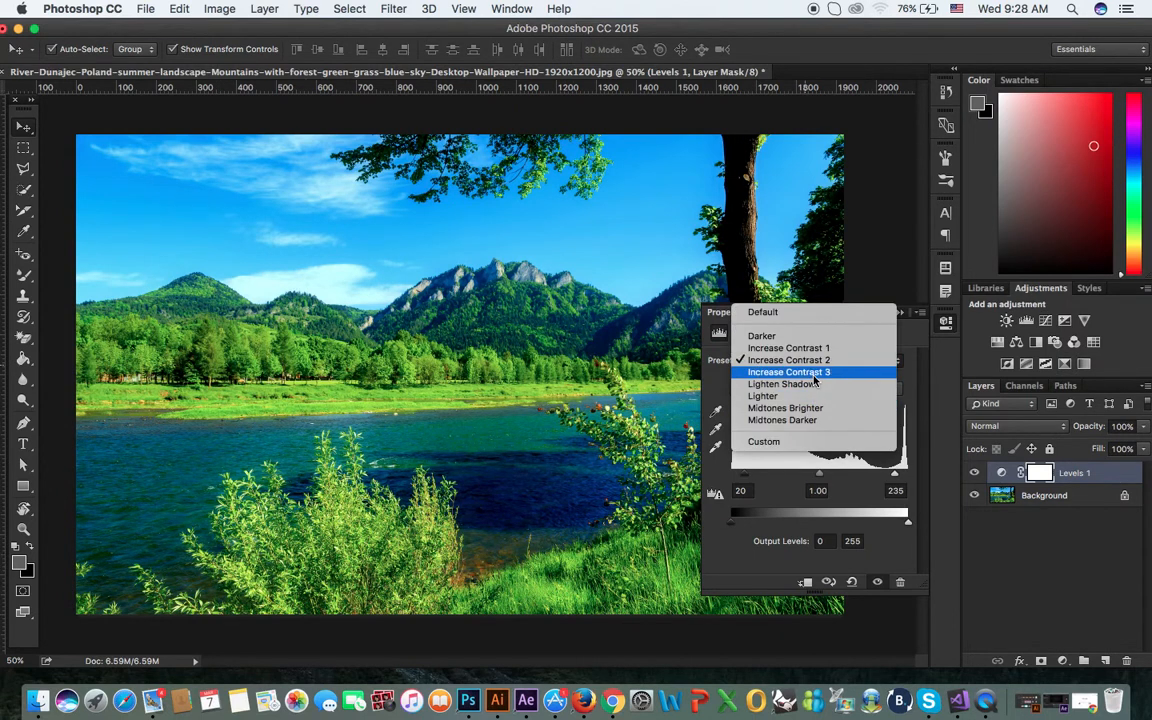
click(815, 375)
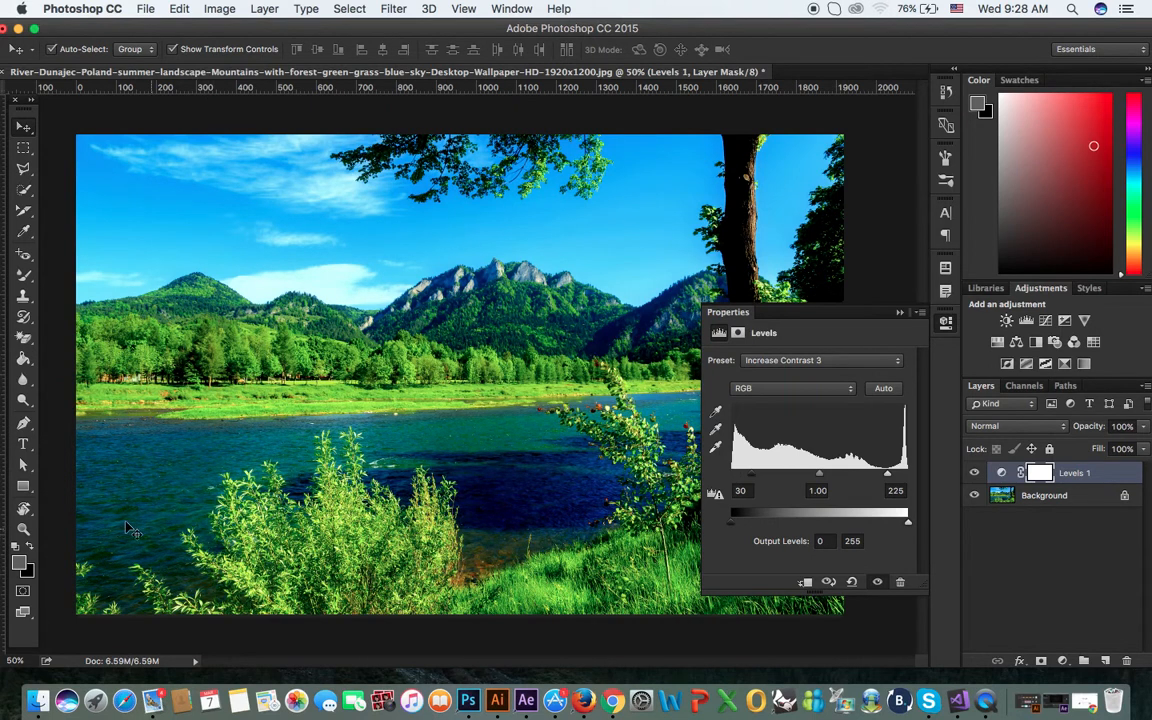
click(901, 313)
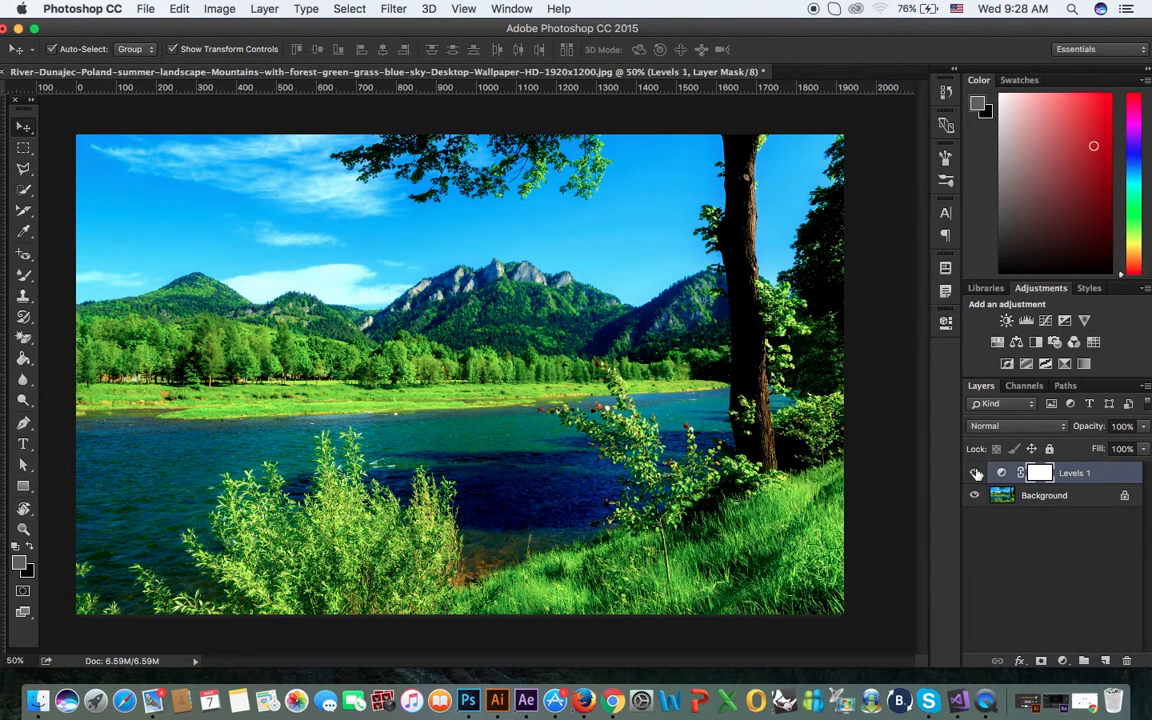
Step: Compare the image with and without the Levels layer by hiding and showing it
click(978, 474)
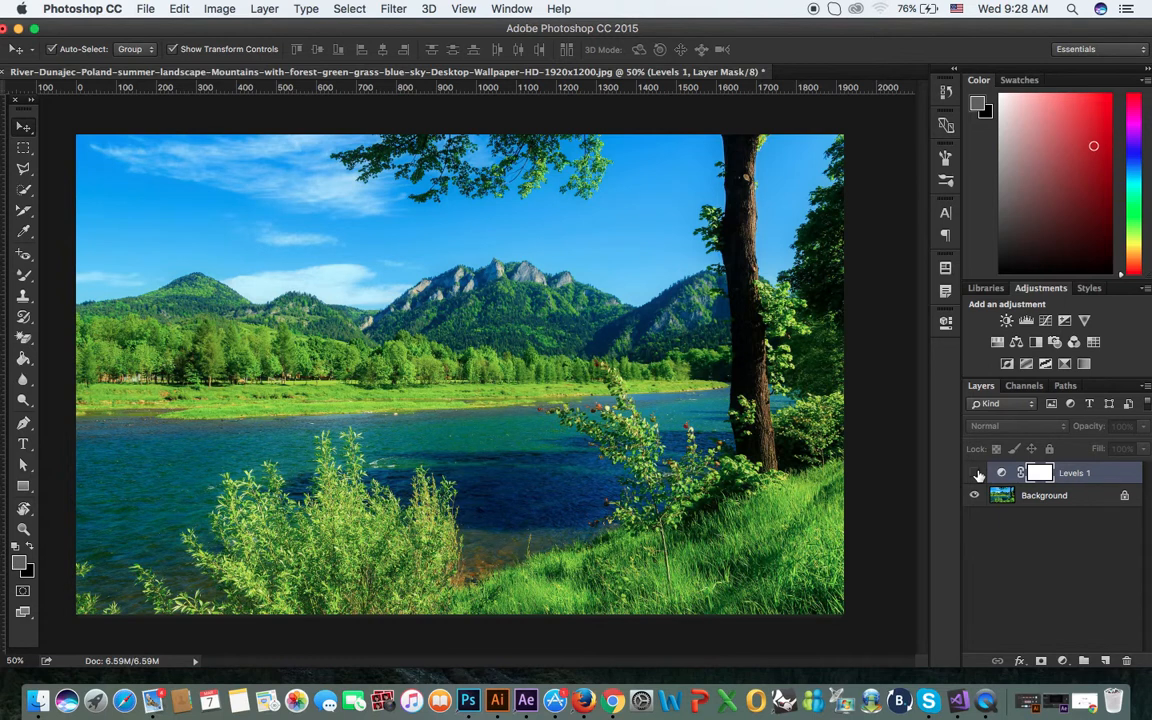
click(976, 473)
click(976, 473)
click(976, 473)
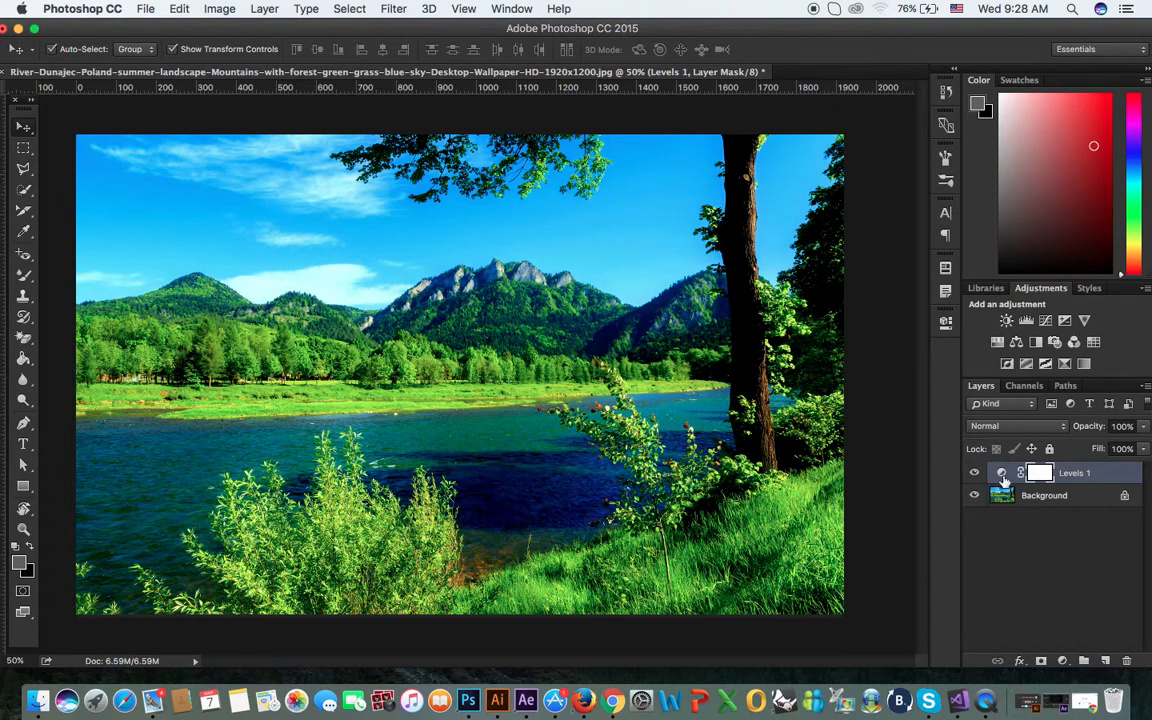
Step: Try the Midtones Brighter and Midtones Darker presets on the Levels layer and set its midtone input level to about 0.48
click(1002, 474)
double_click(1003, 476)
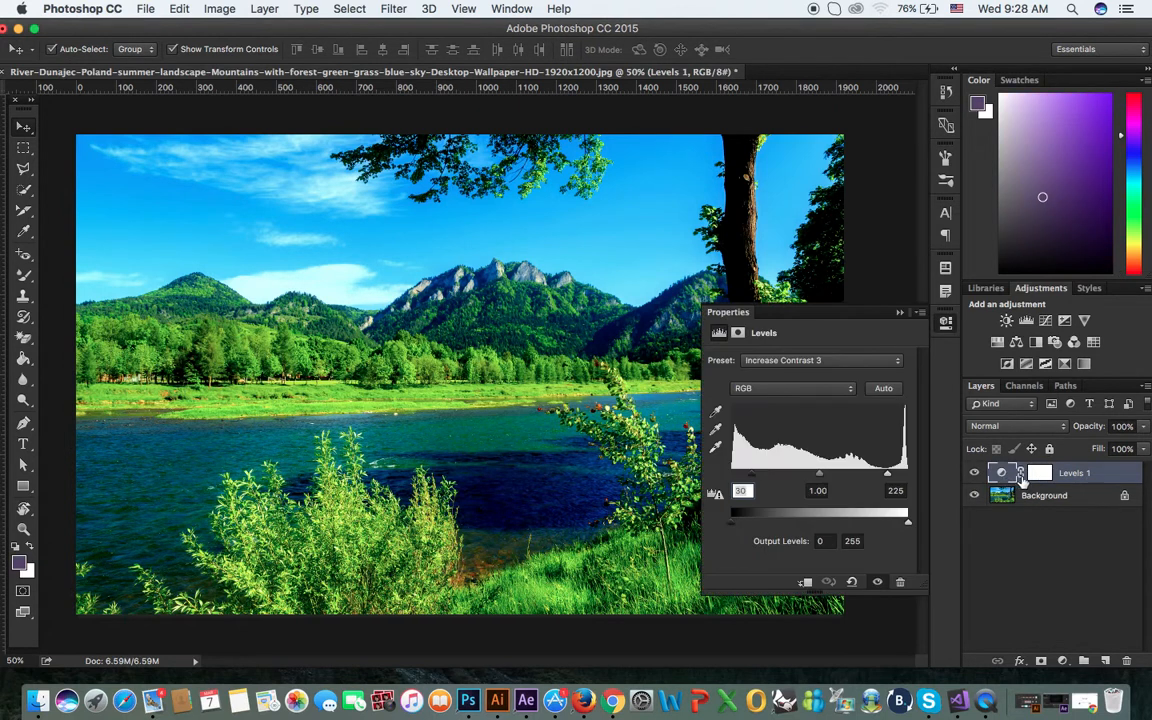
click(820, 362)
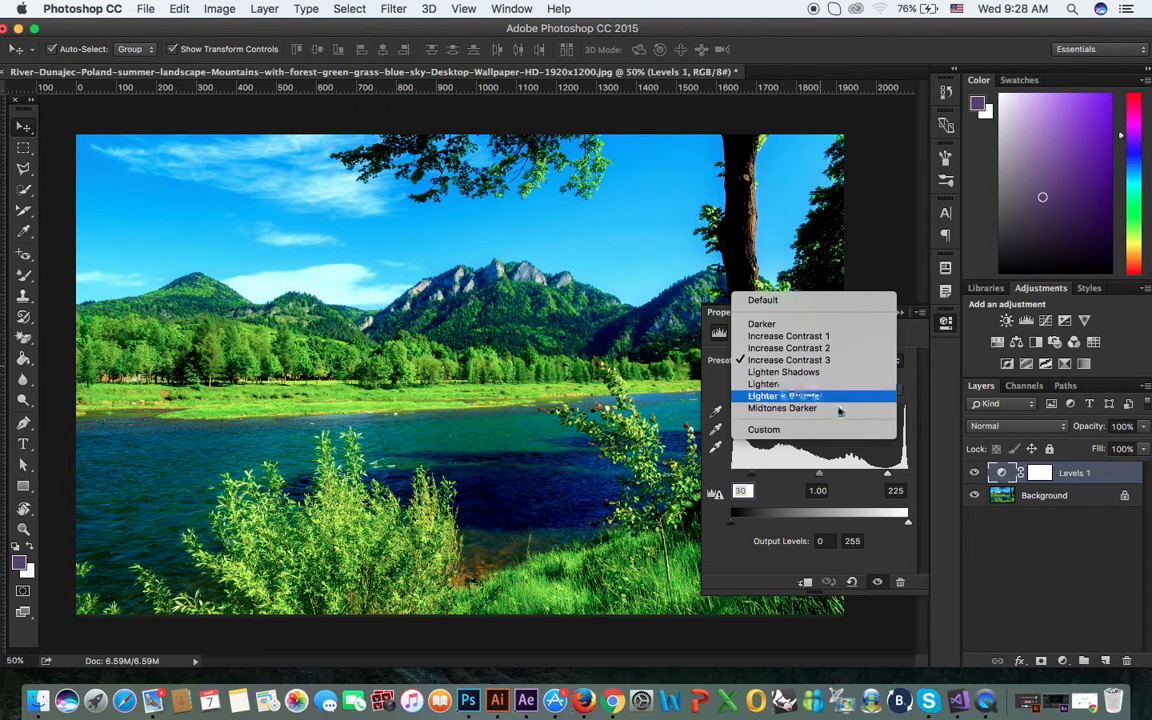
click(848, 397)
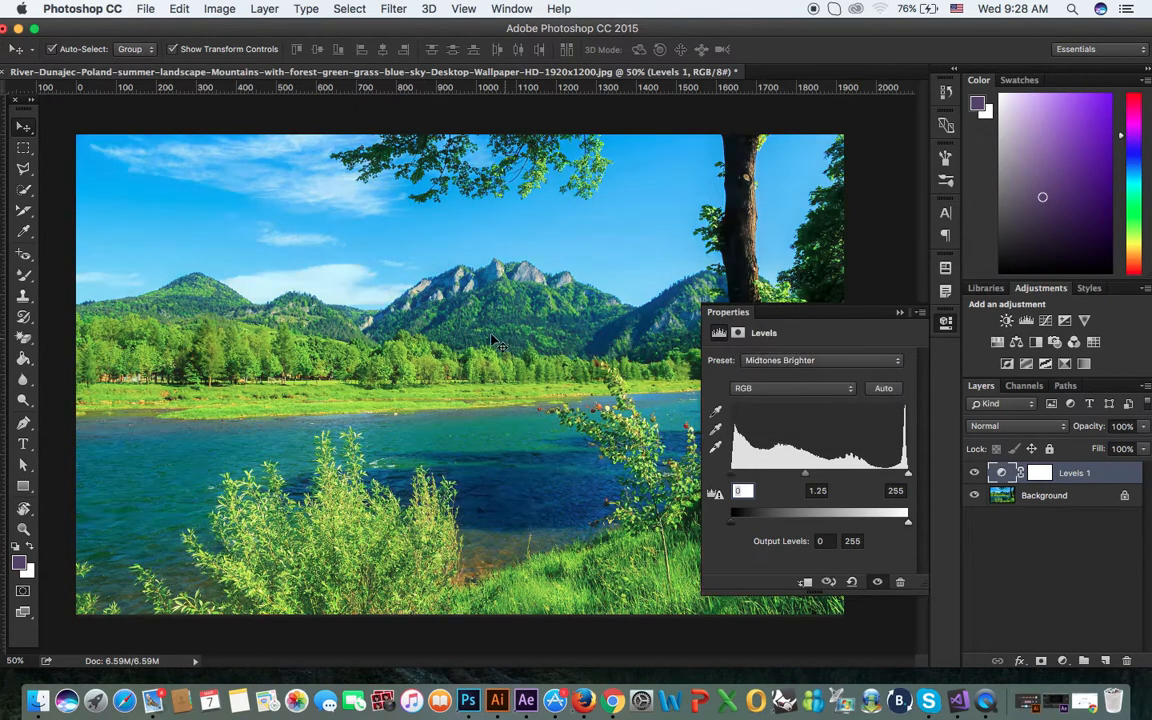
click(834, 363)
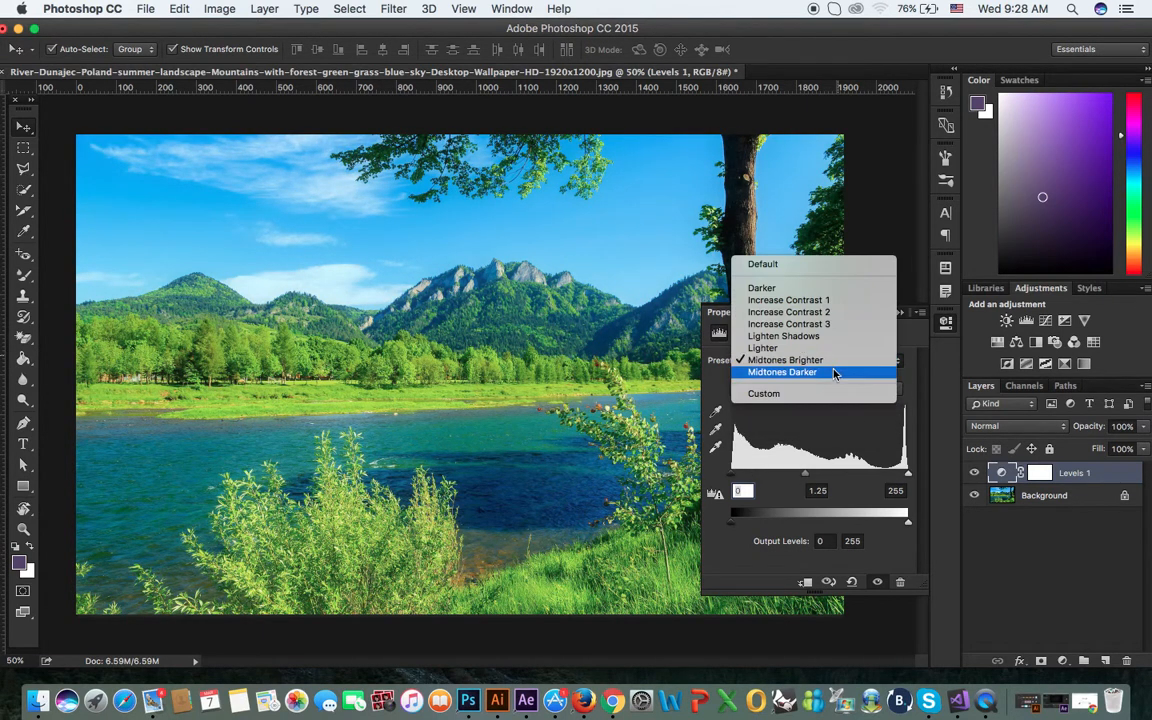
click(833, 372)
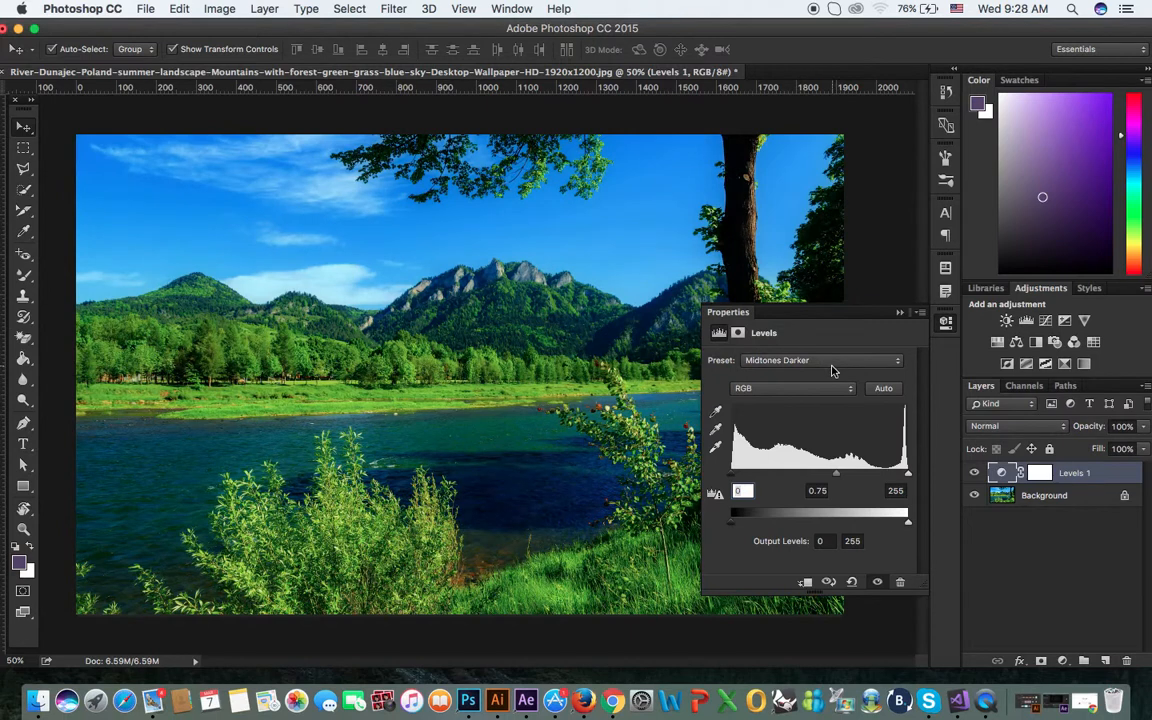
mouse_move(837, 475)
mouse_down()
mouse_move(778, 477)
mouse_move(858, 483)
mouse_up()
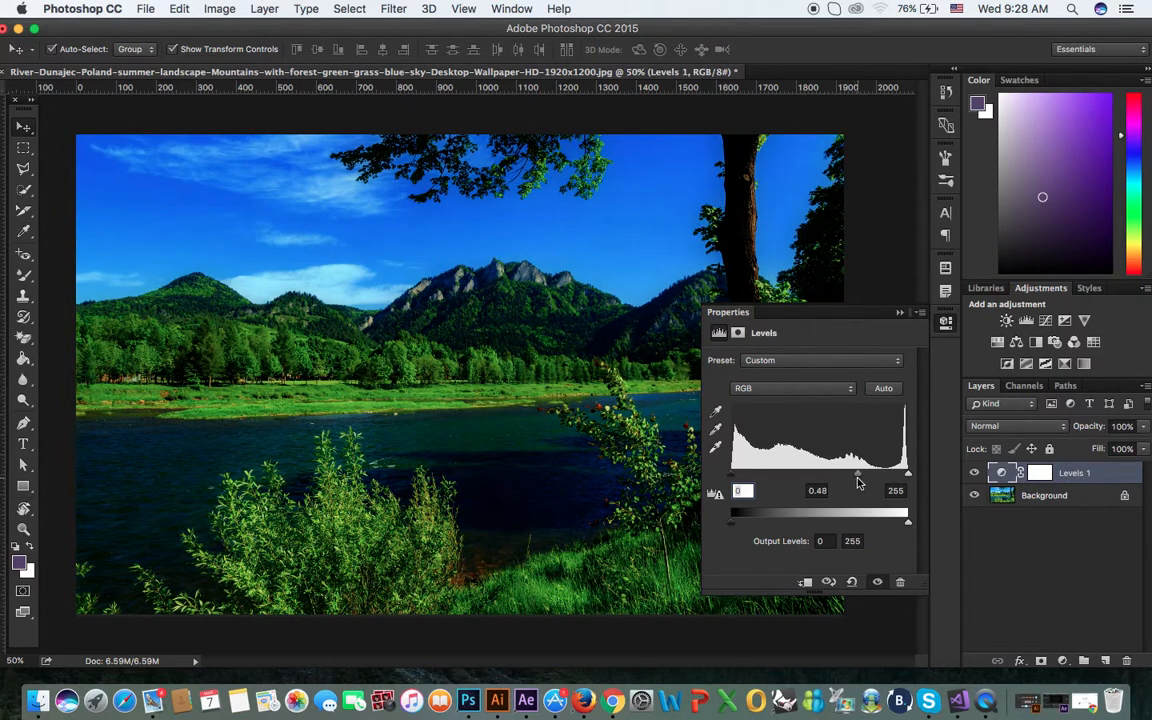
click(900, 313)
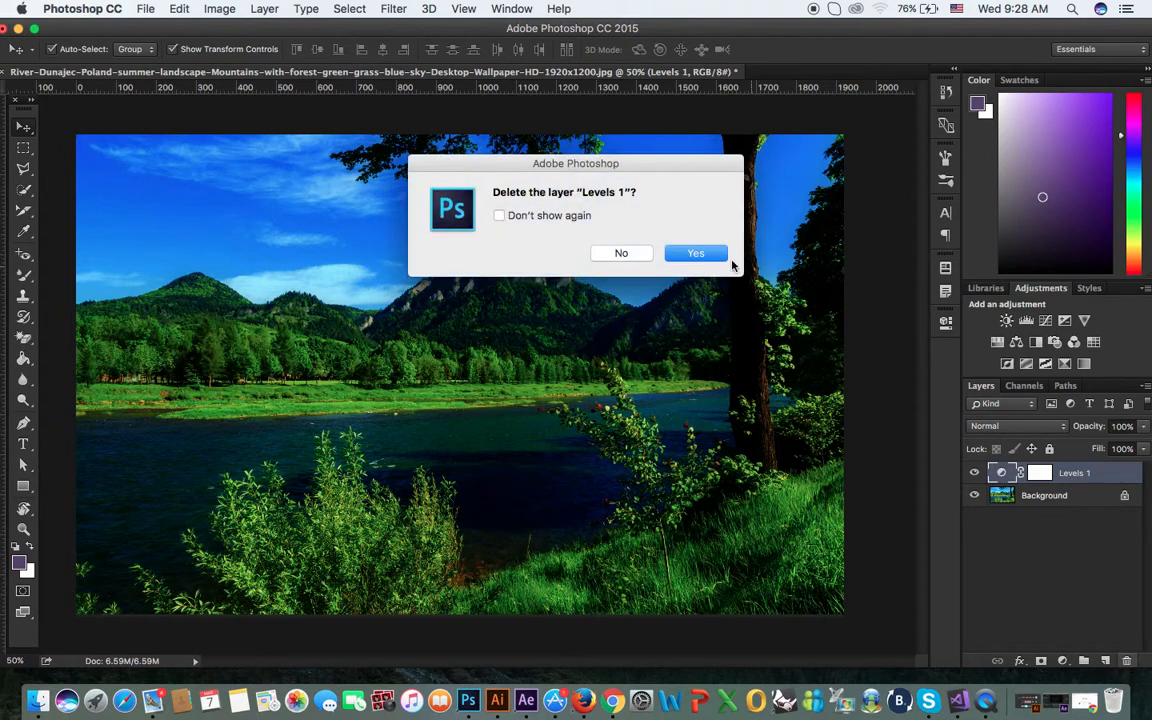
Step: Replace the Levels layer with a Curves adjustment layer and pull the middle of its Green channel curve below the diagonal
click(696, 253)
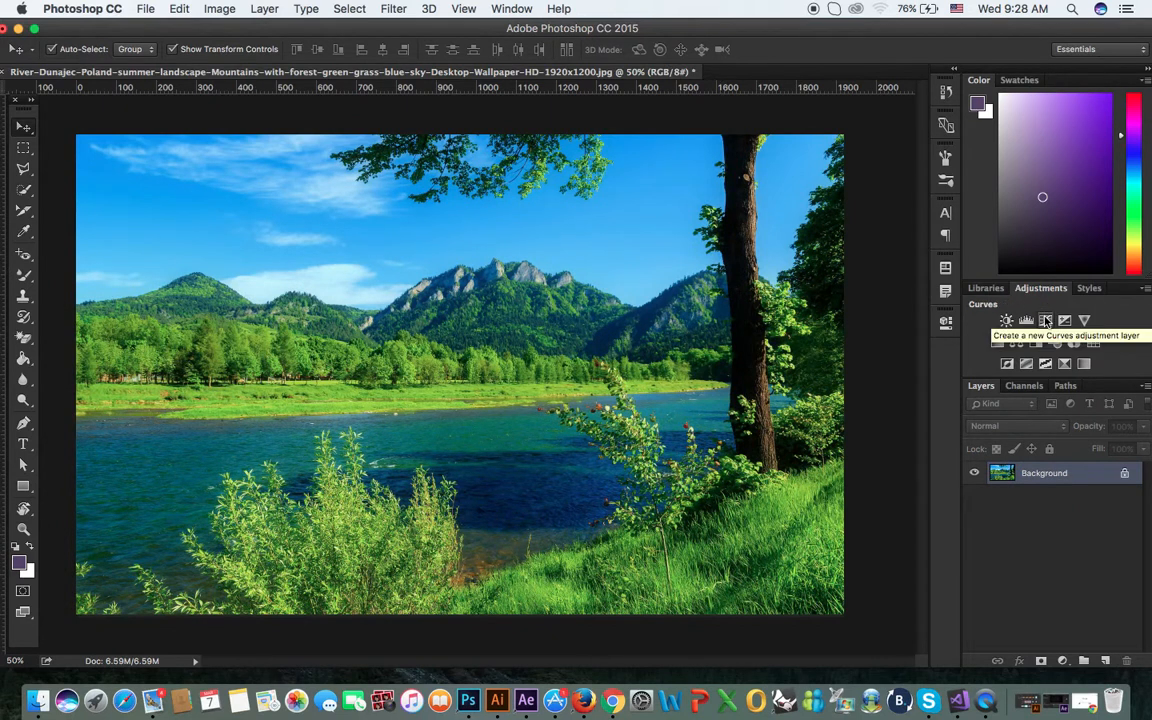
click(1043, 322)
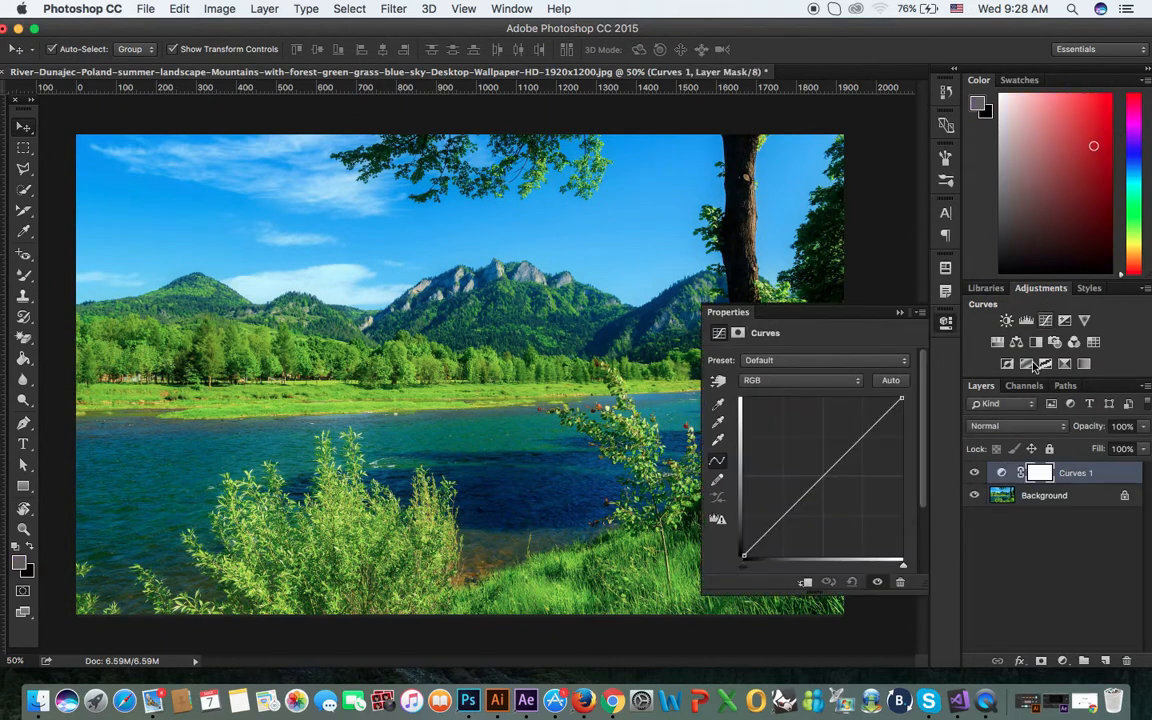
click(769, 388)
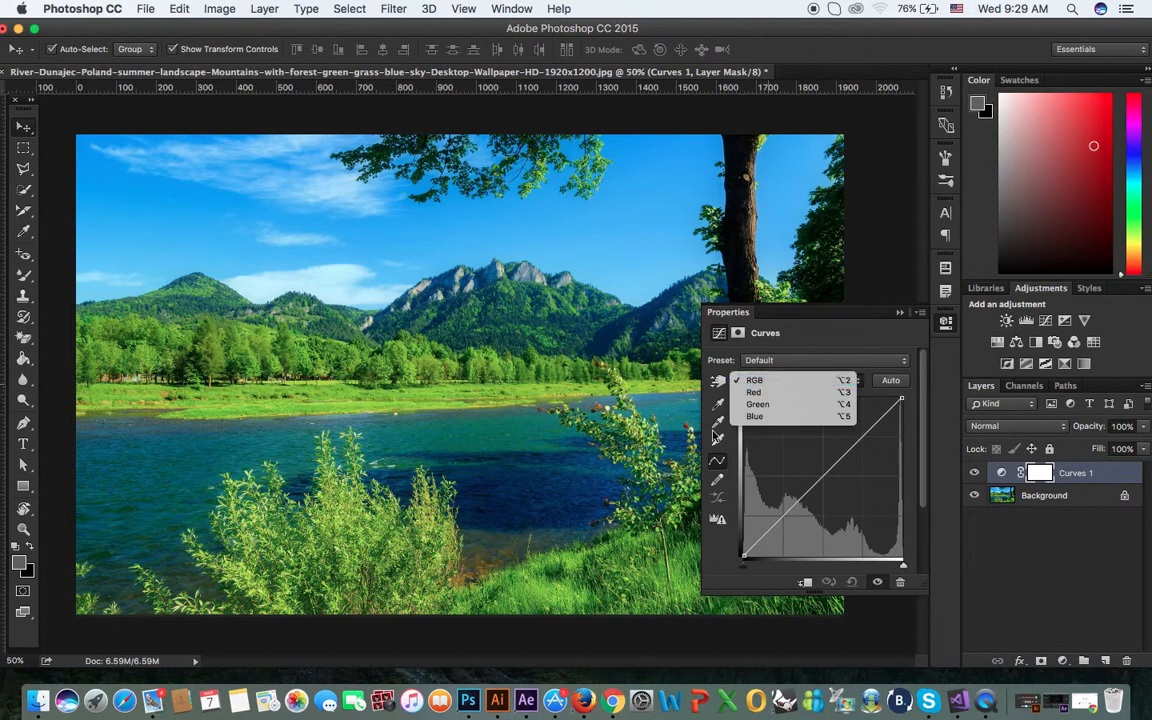
click(757, 404)
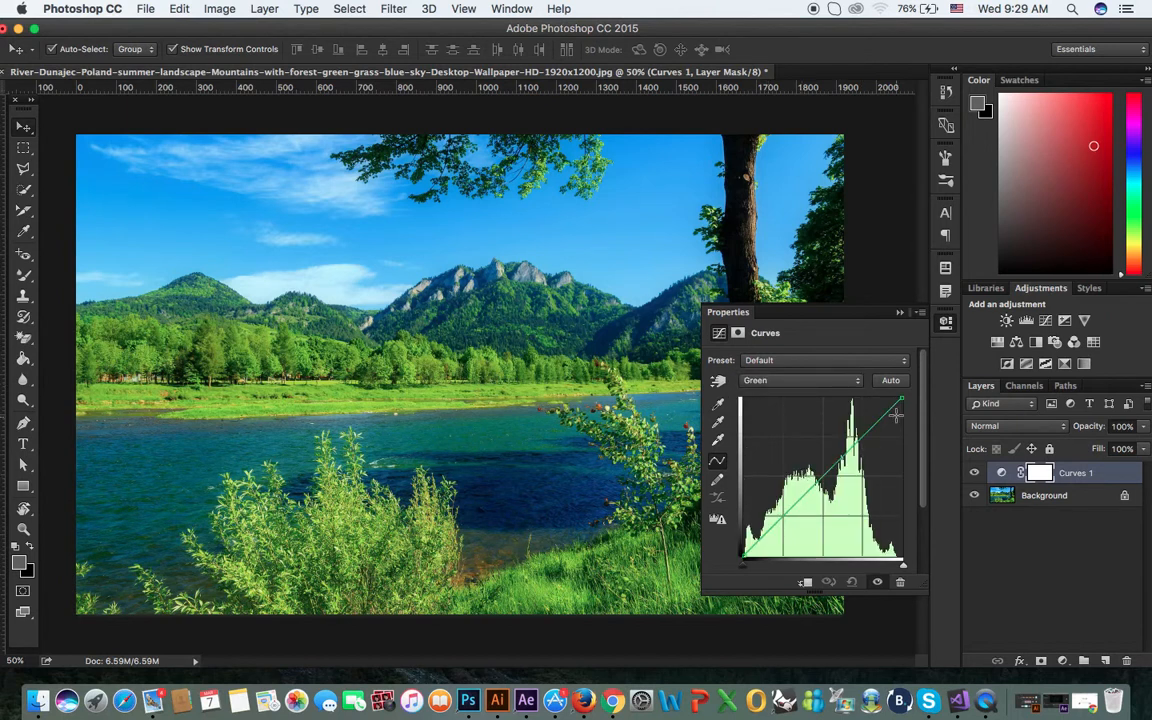
drag(806, 491, 836, 494)
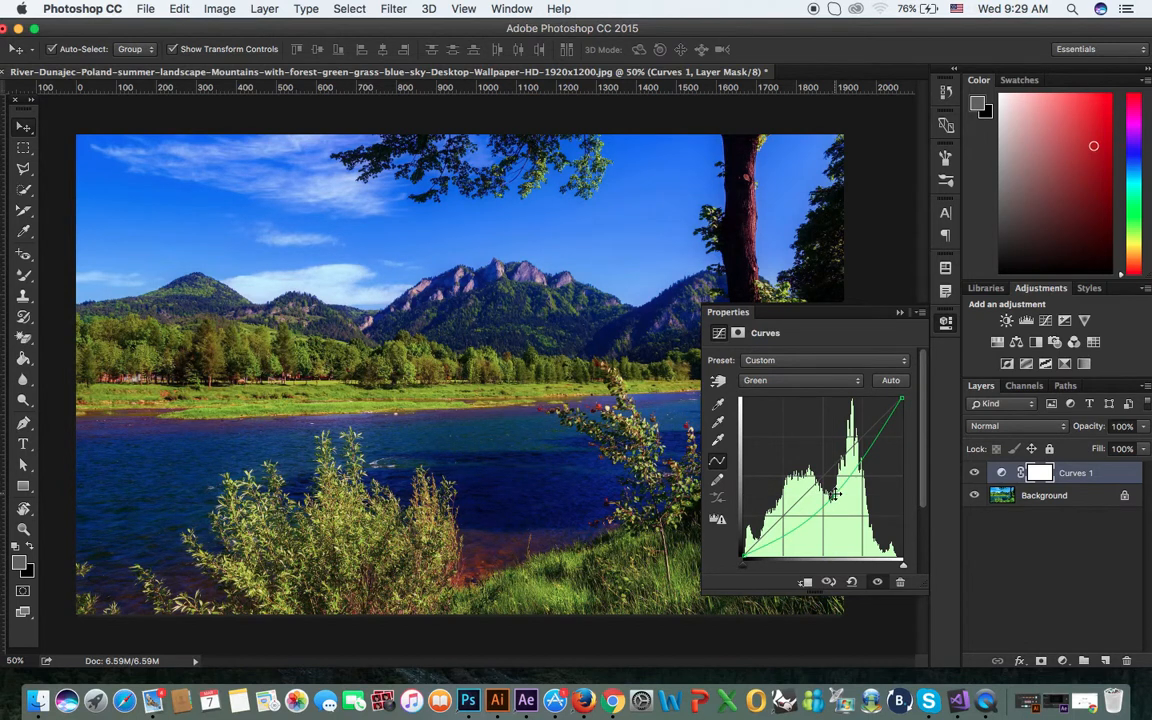
mouse_move(835, 494)
mouse_down()
mouse_move(808, 469)
mouse_move(841, 486)
mouse_up()
Step: Replace the Curves layer with an Exposure adjustment layer set to exposure -1.79 and offset -0.0924
click(1080, 478)
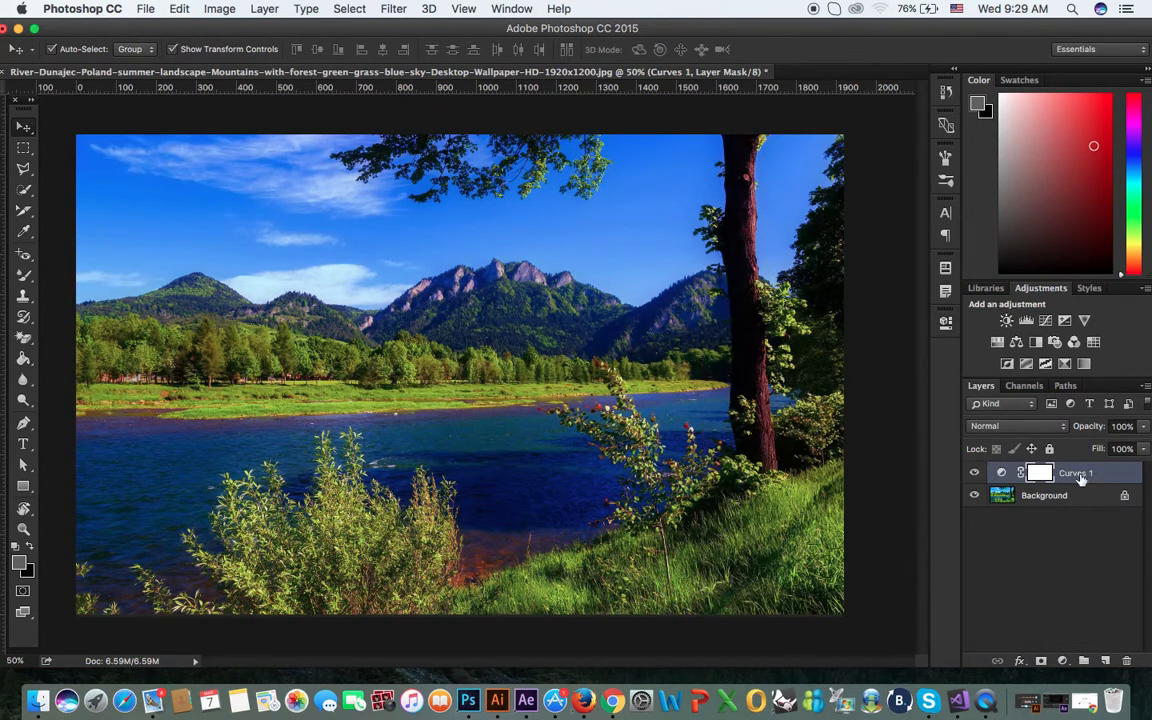
key(BackSpace)
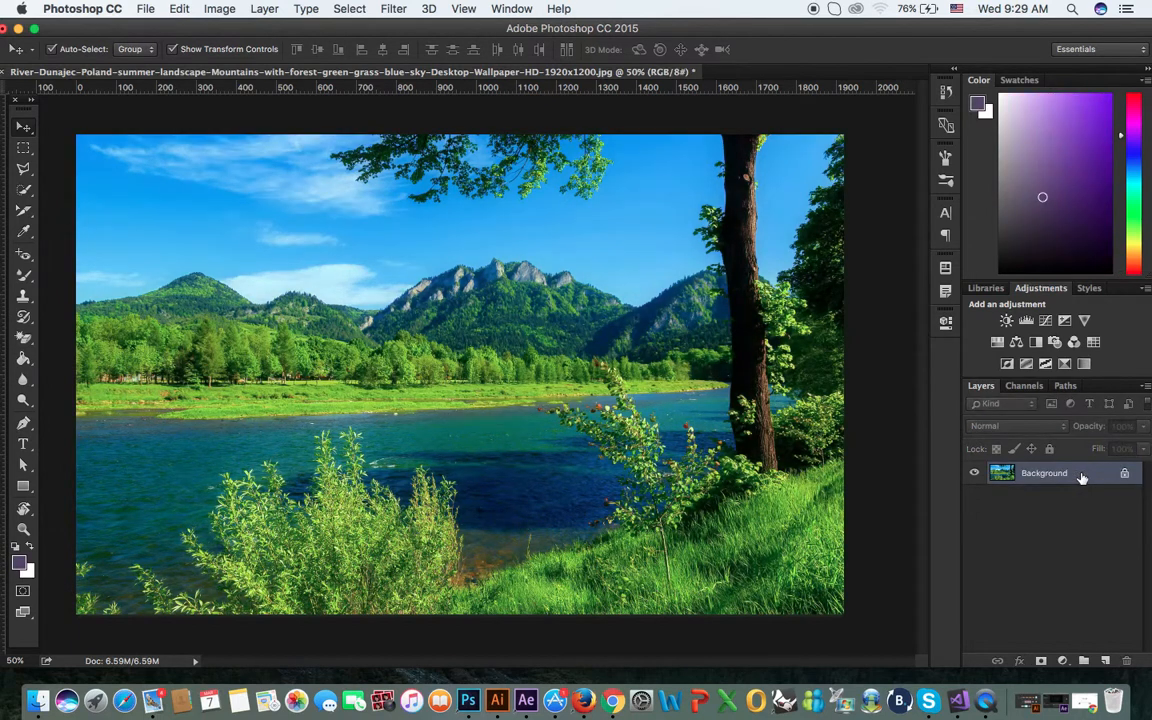
click(1065, 321)
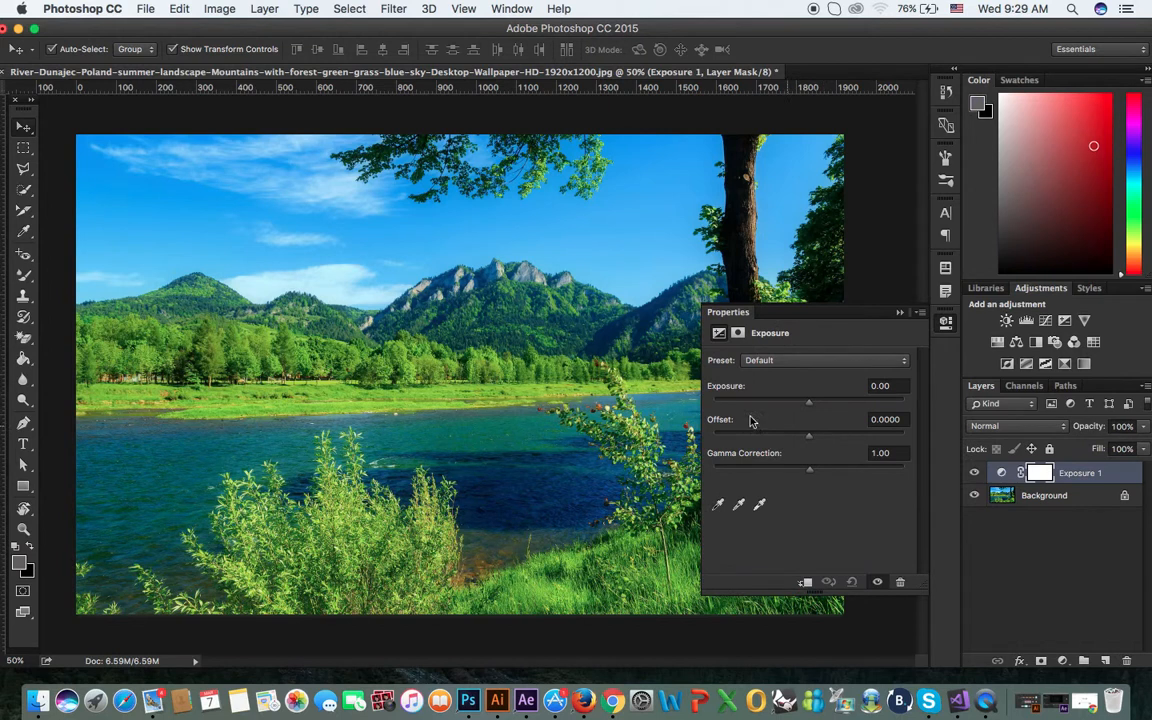
drag(808, 408, 796, 441)
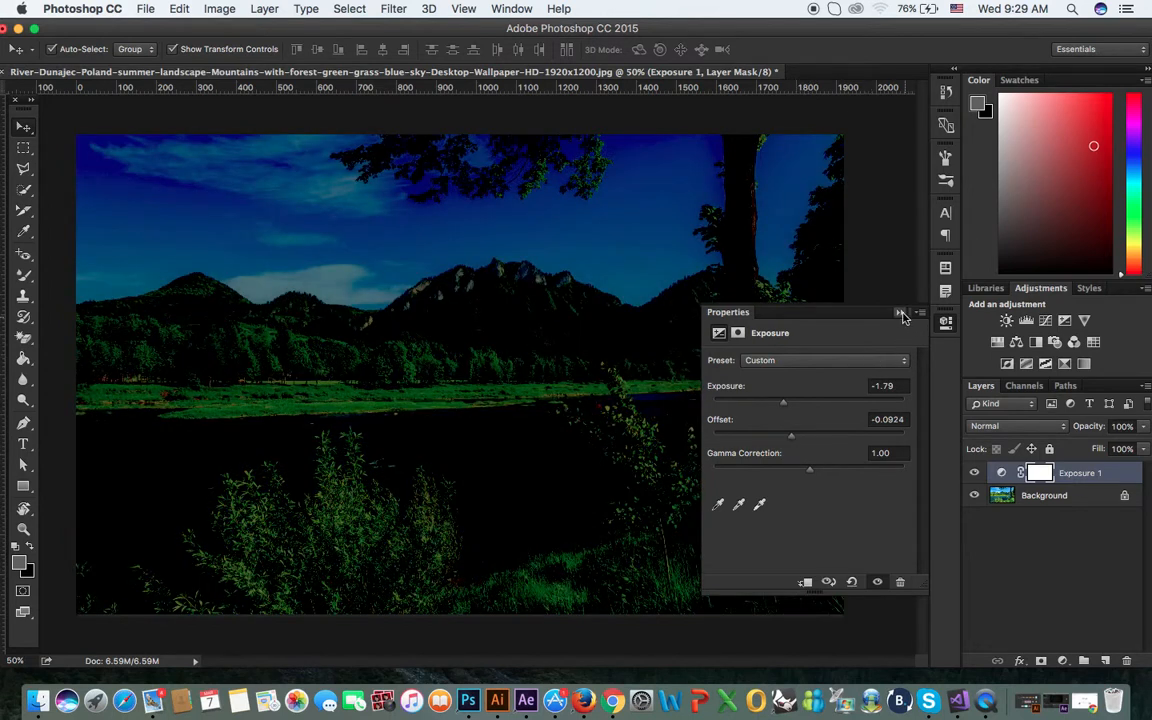
Step: Replace the Exposure layer with a Vibrance adjustment layer set to vibrance -72 and saturation -55
click(1087, 482)
key(Delete)
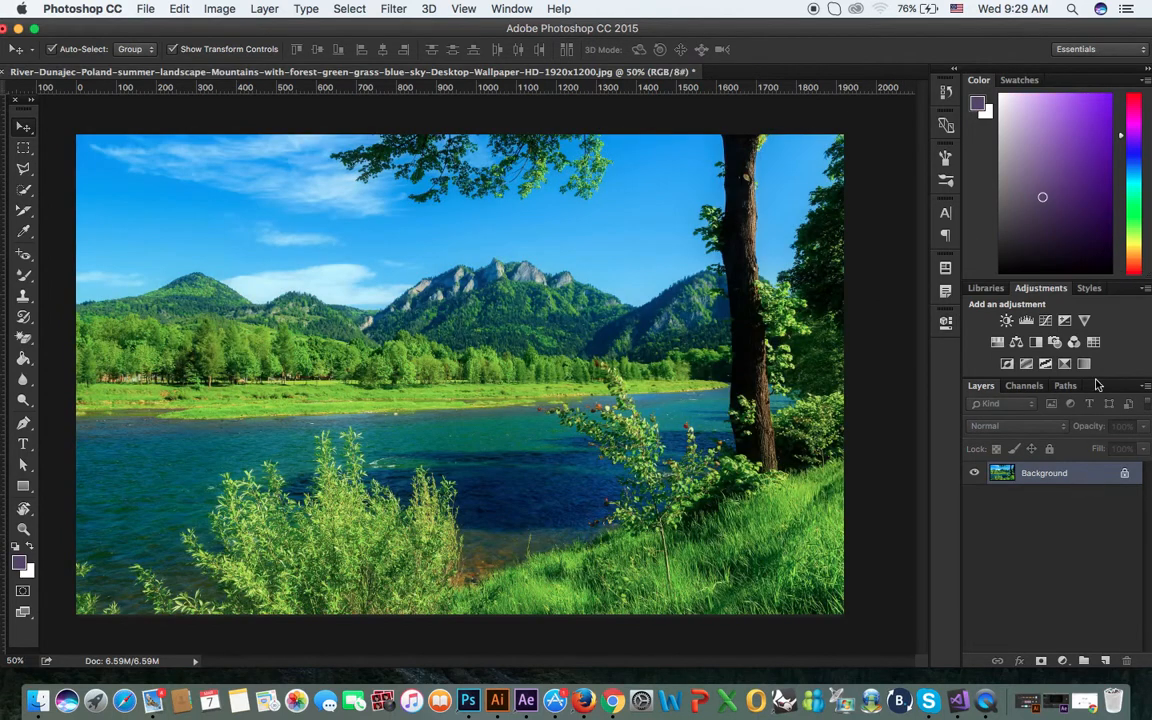
click(1084, 321)
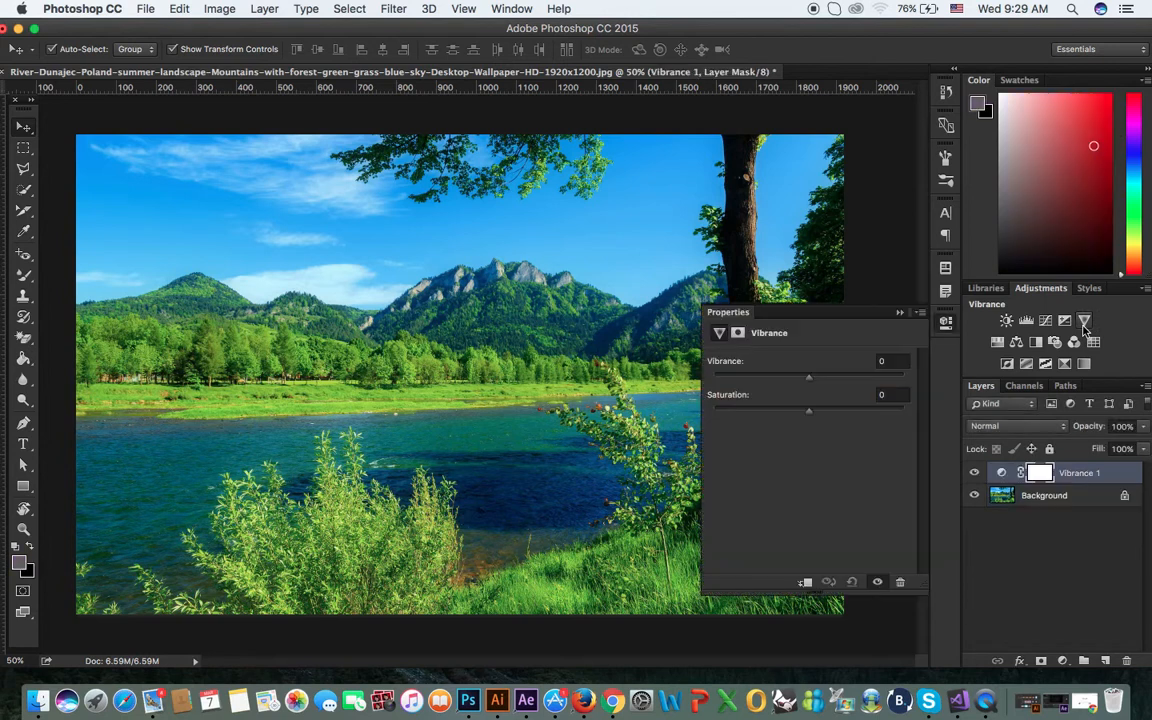
drag(797, 384, 745, 396)
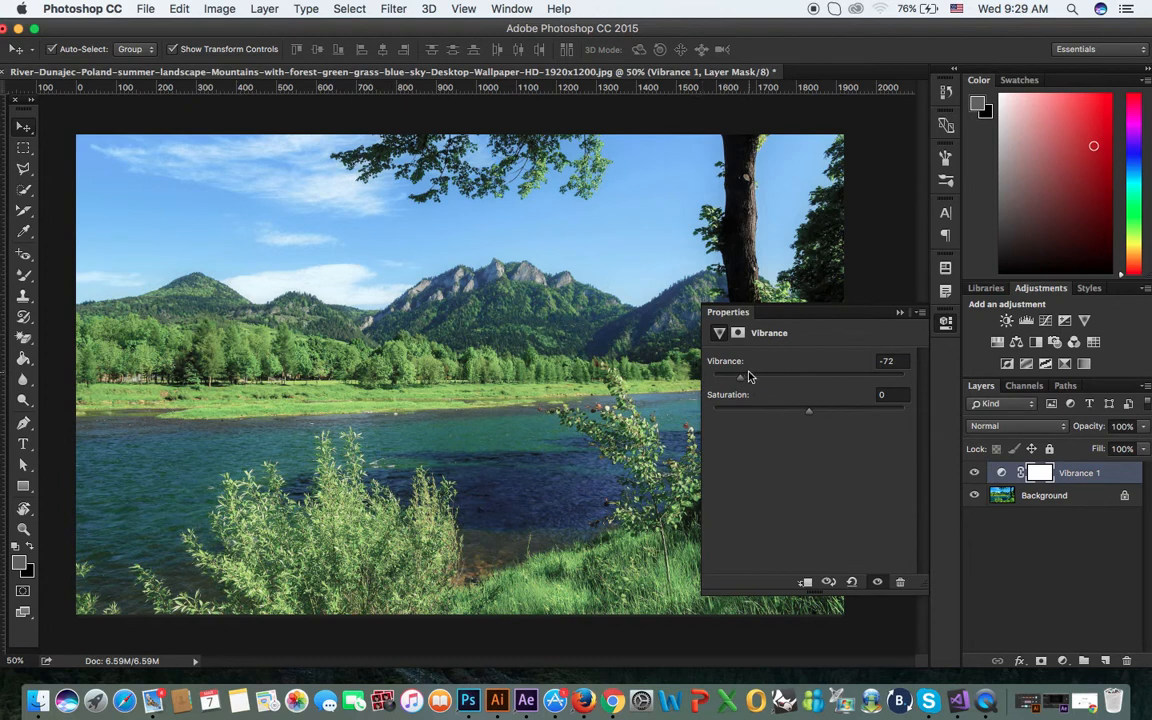
drag(812, 418, 756, 414)
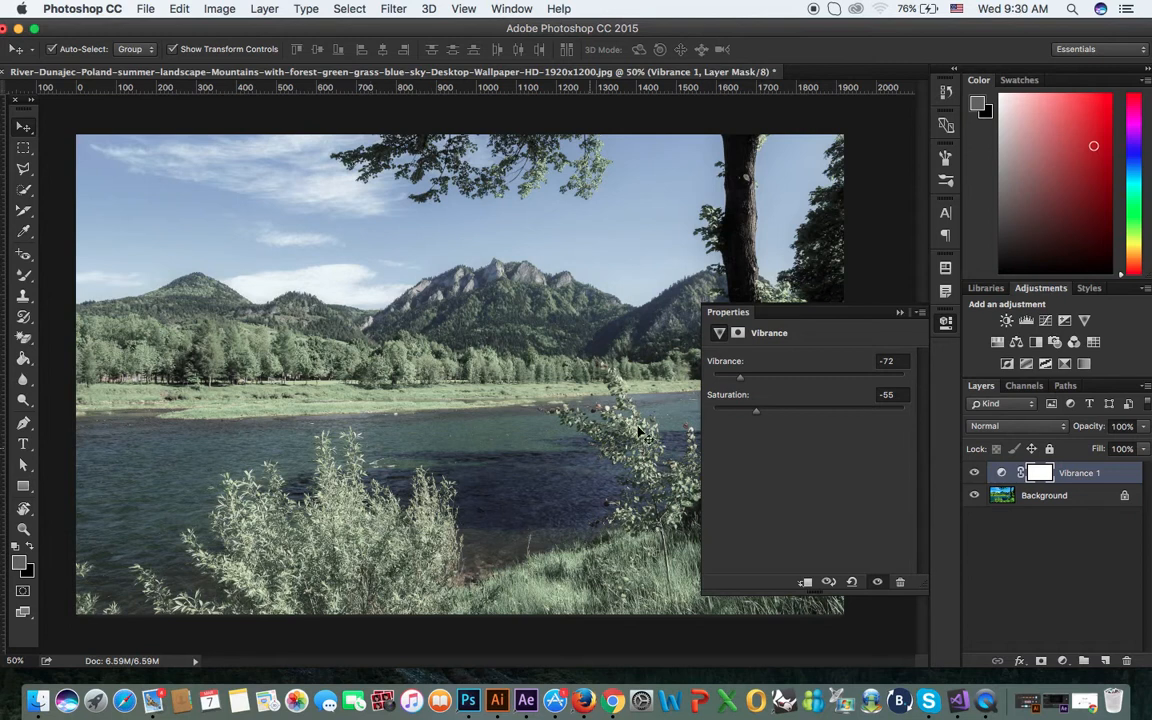
Step: Replace the Vibrance layer with a Hue/Saturation adjustment layer set to hue +3 and saturation +62
click(548, 351)
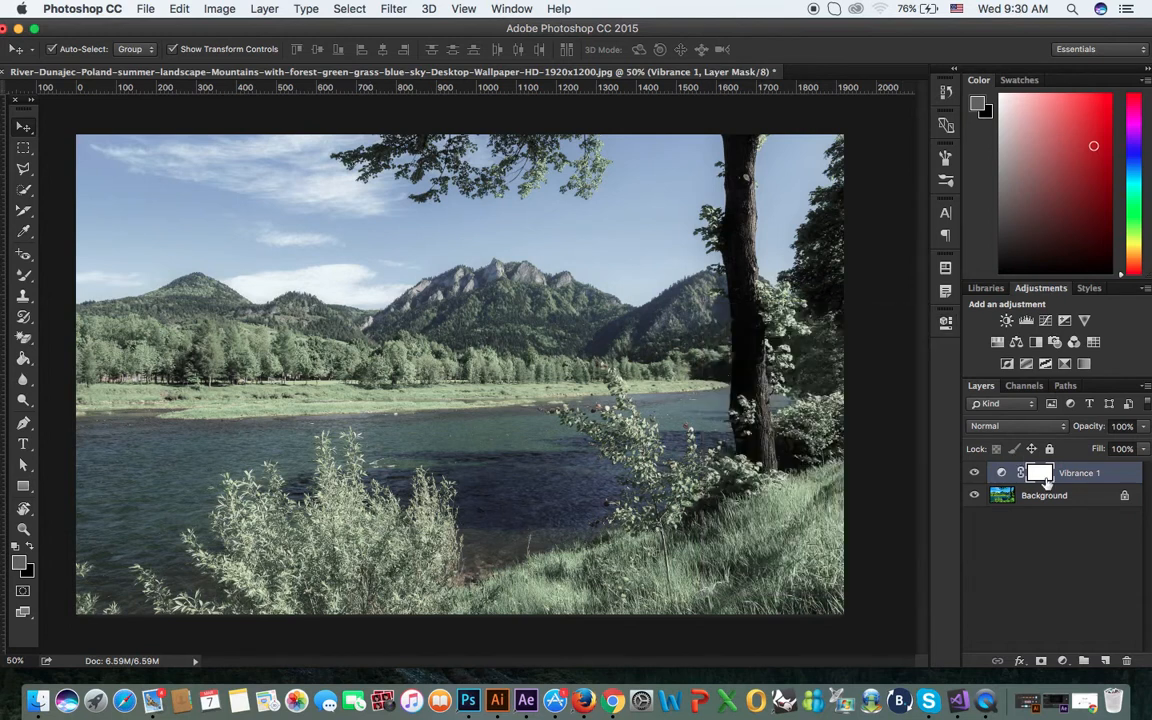
key(Delete)
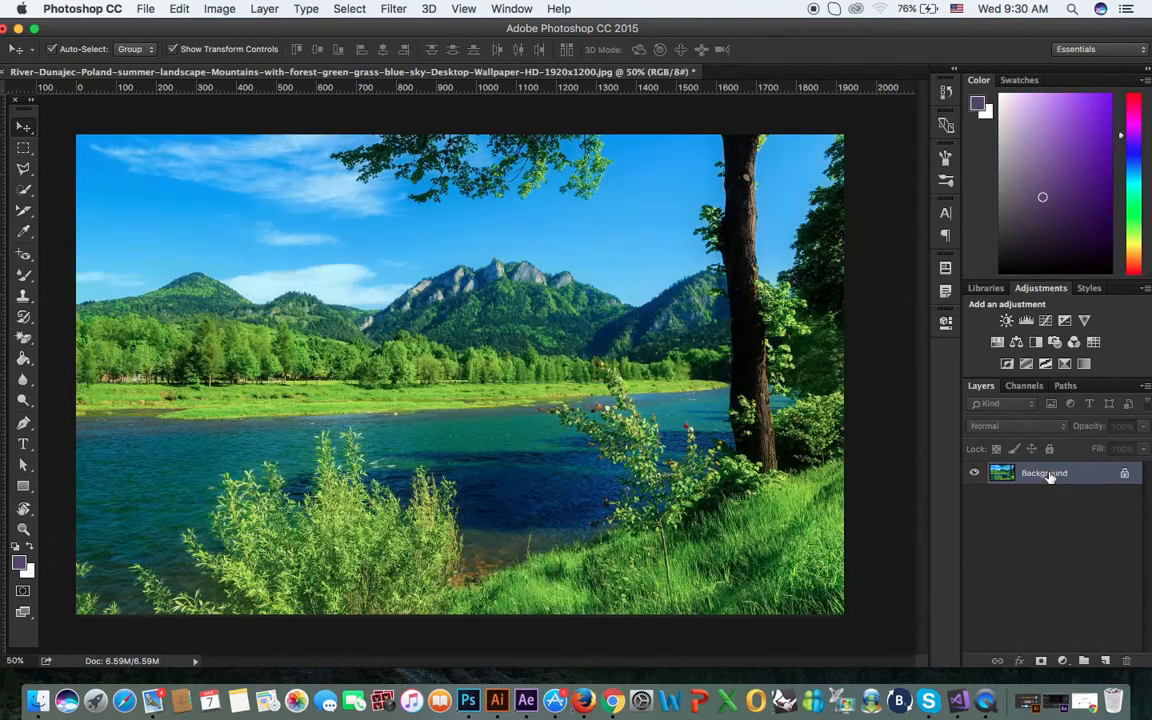
click(998, 345)
drag(808, 427, 868, 461)
click(899, 314)
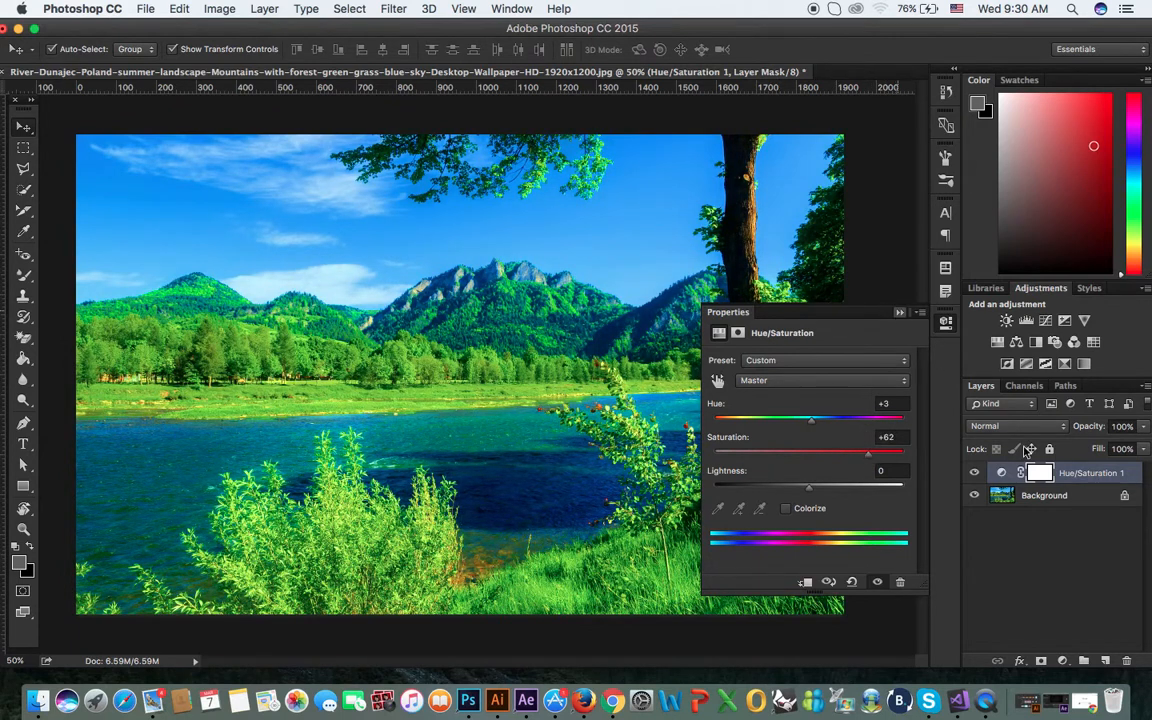
Step: Replace the Hue/Saturation layer with a Color Balance layer, setting midtones Cyan-Red to +52 and Magenta-Green to -83 and then +60
key(Delete)
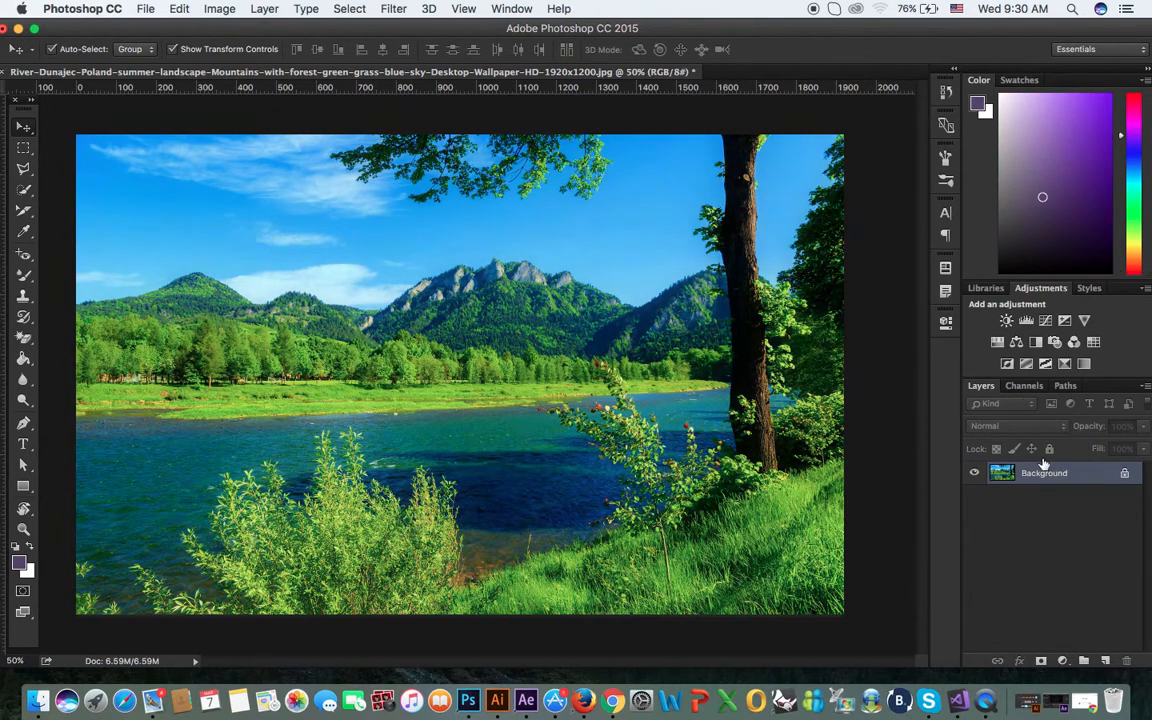
click(1016, 343)
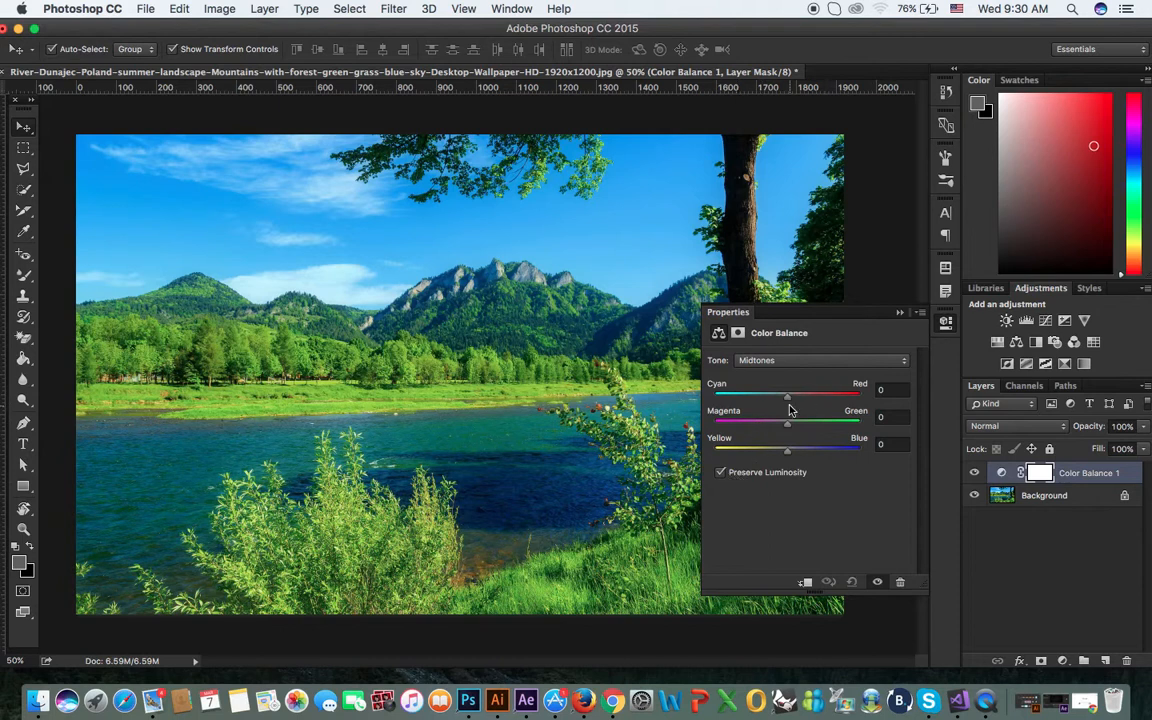
drag(796, 399, 825, 401)
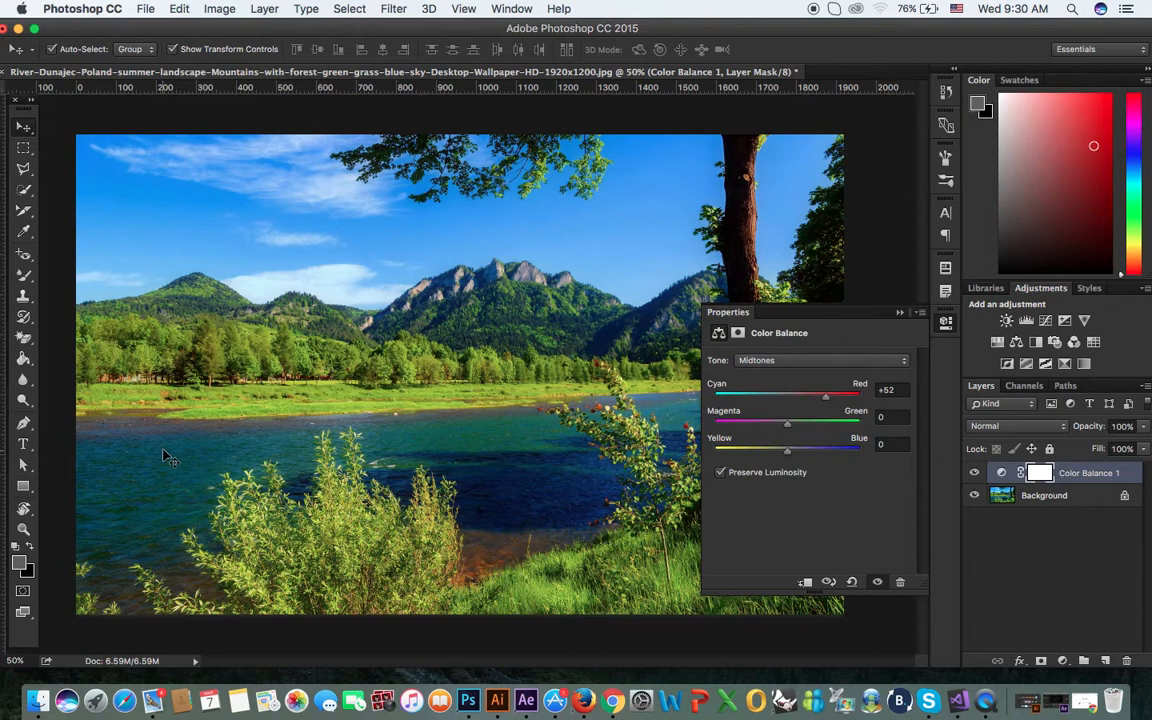
drag(791, 428, 728, 430)
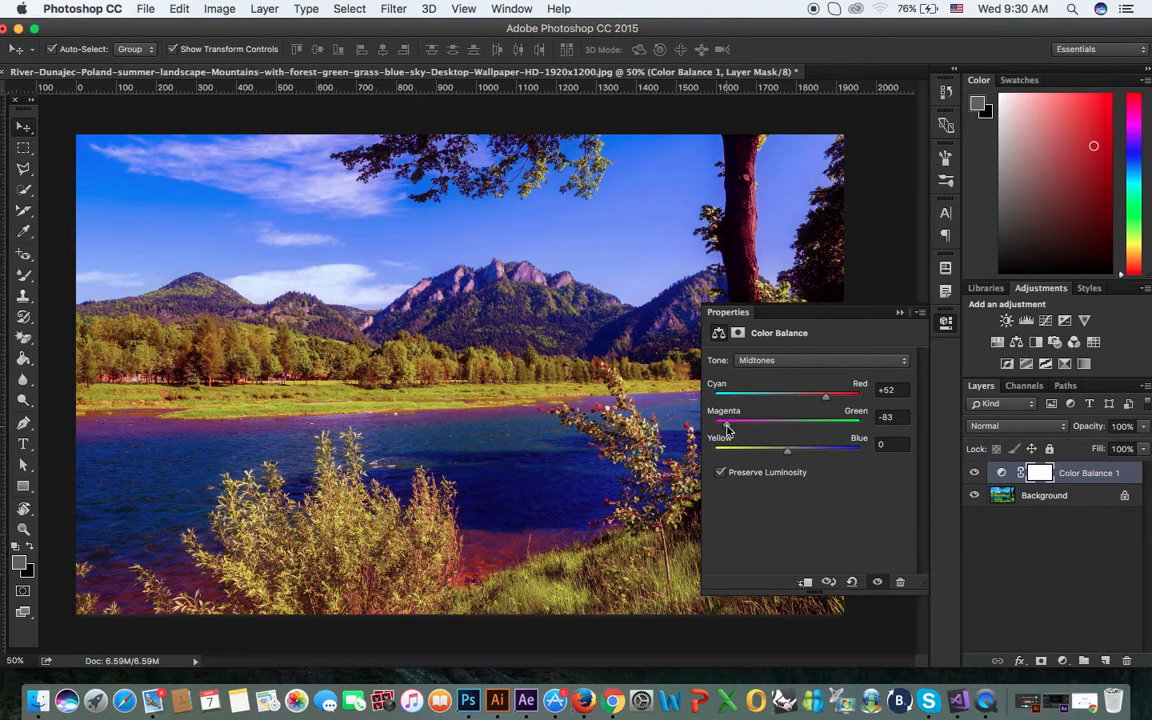
drag(728, 430, 842, 427)
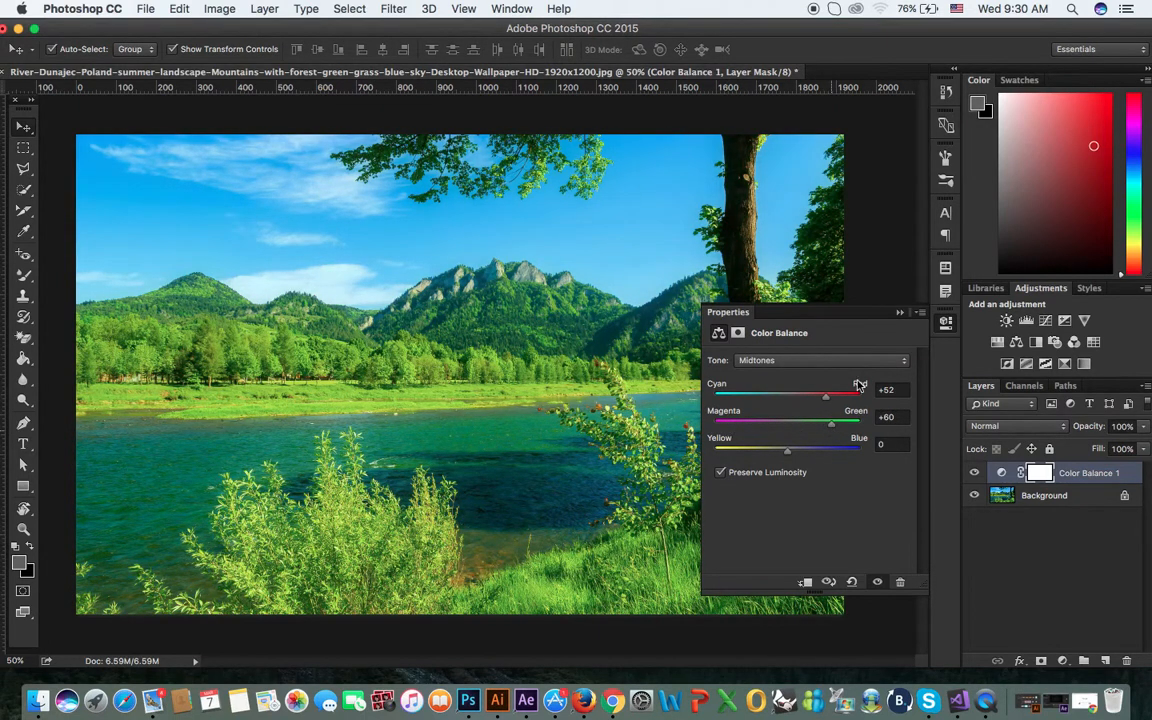
Step: Replace the Color Balance layer with a Black & White adjustment layer using the Default preset
click(1098, 474)
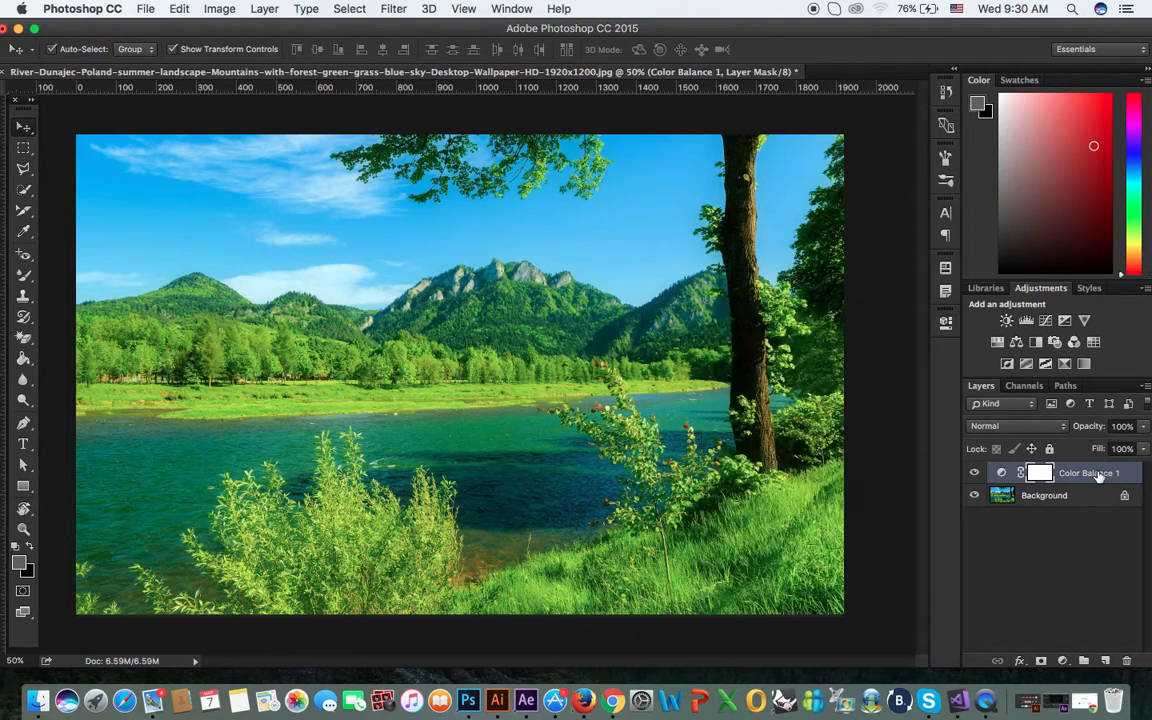
key(Delete)
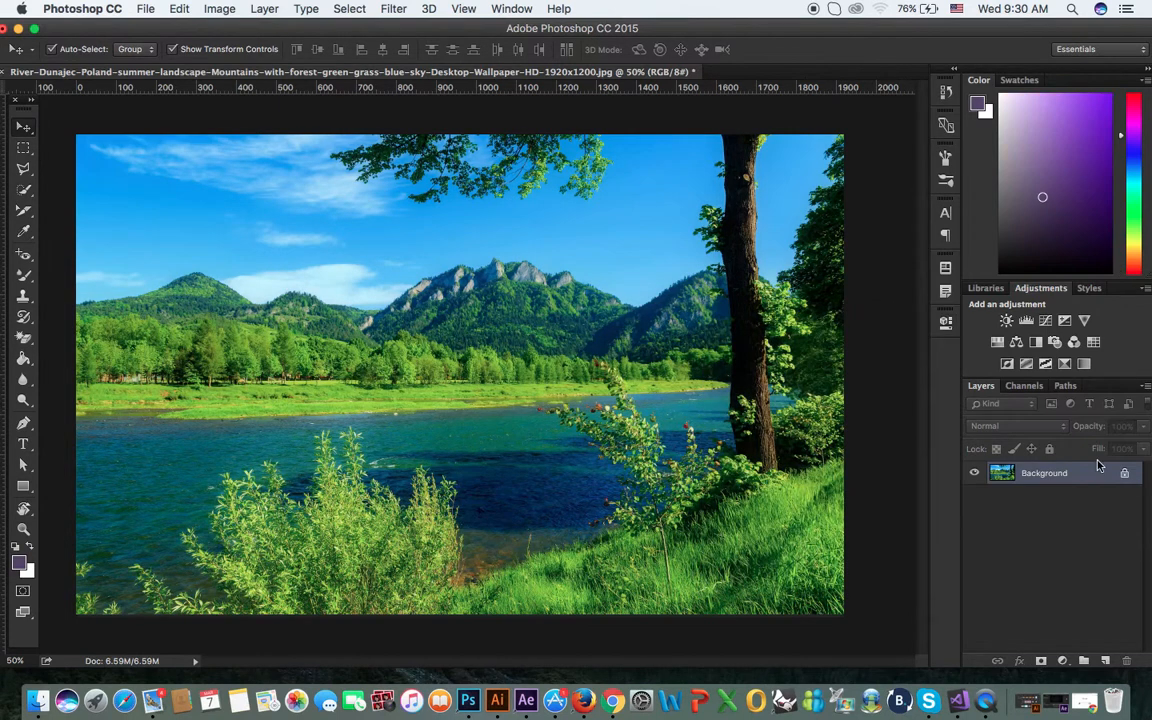
click(1038, 343)
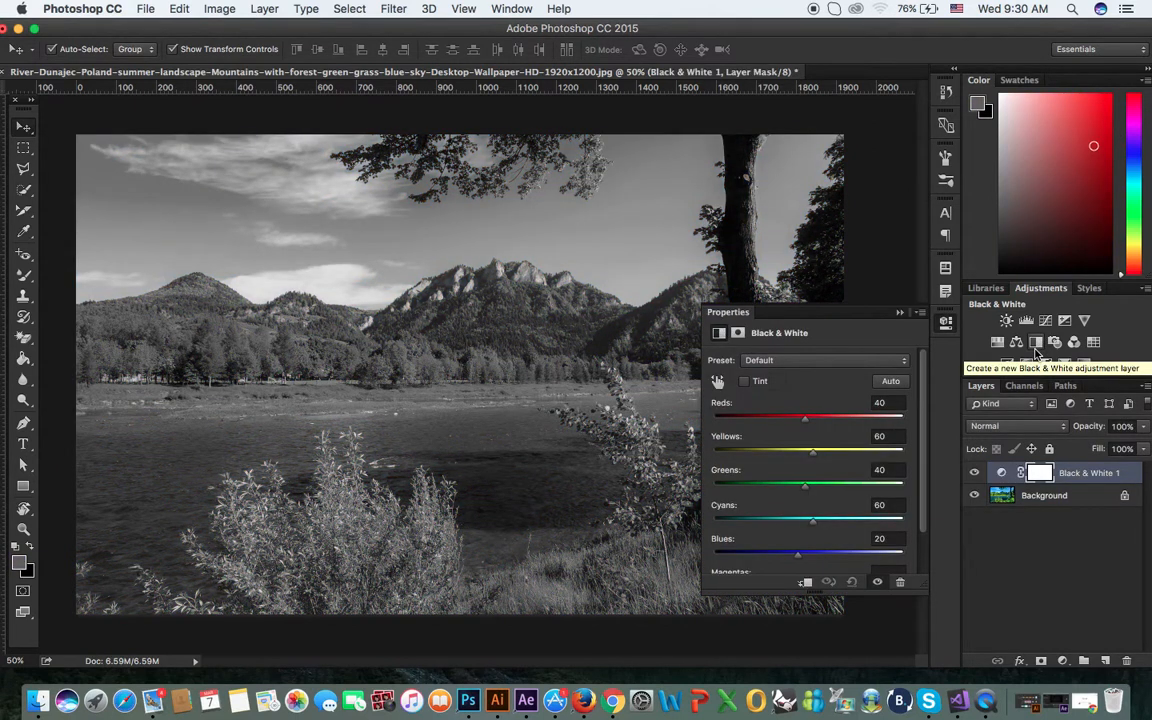
Step: Replace the Black & White layer with a Photo Filter adjustment layer using the Green filter
click(899, 313)
key(Delete)
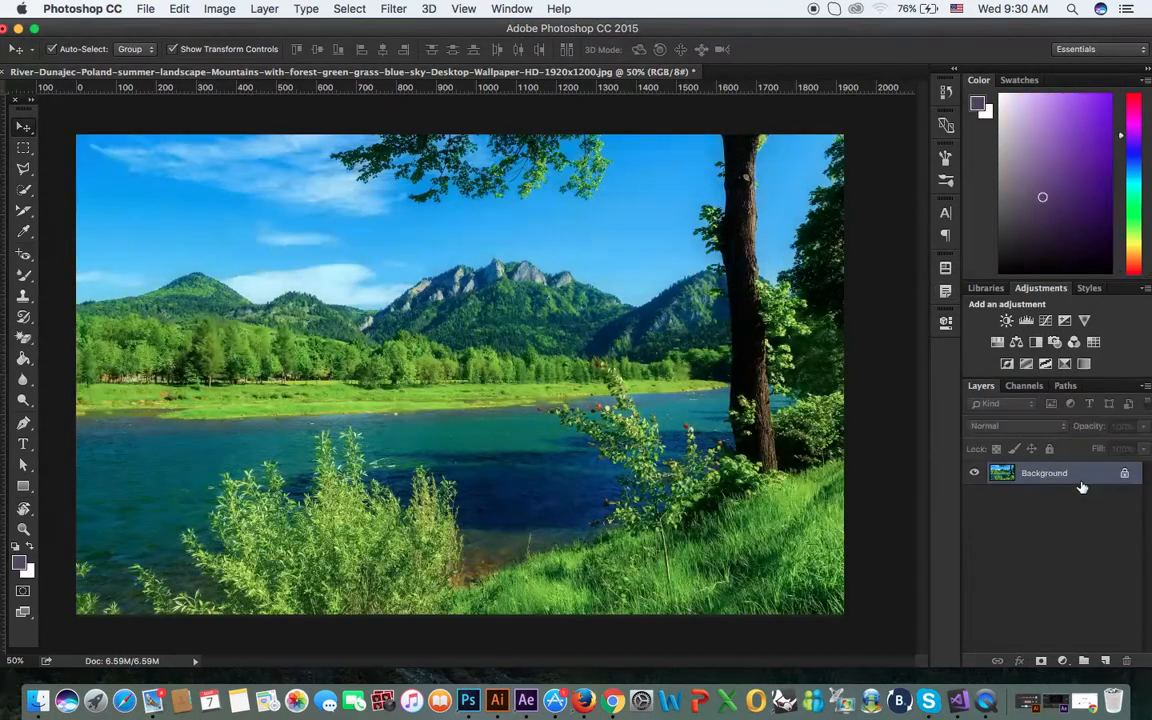
click(1055, 342)
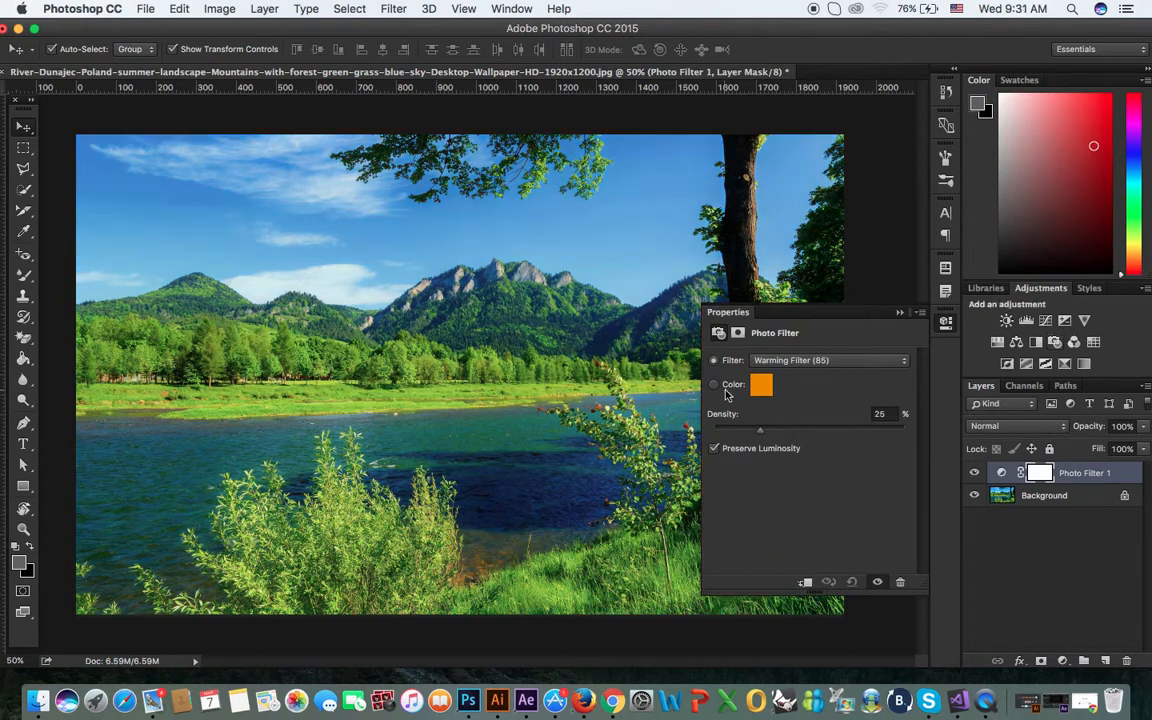
click(815, 362)
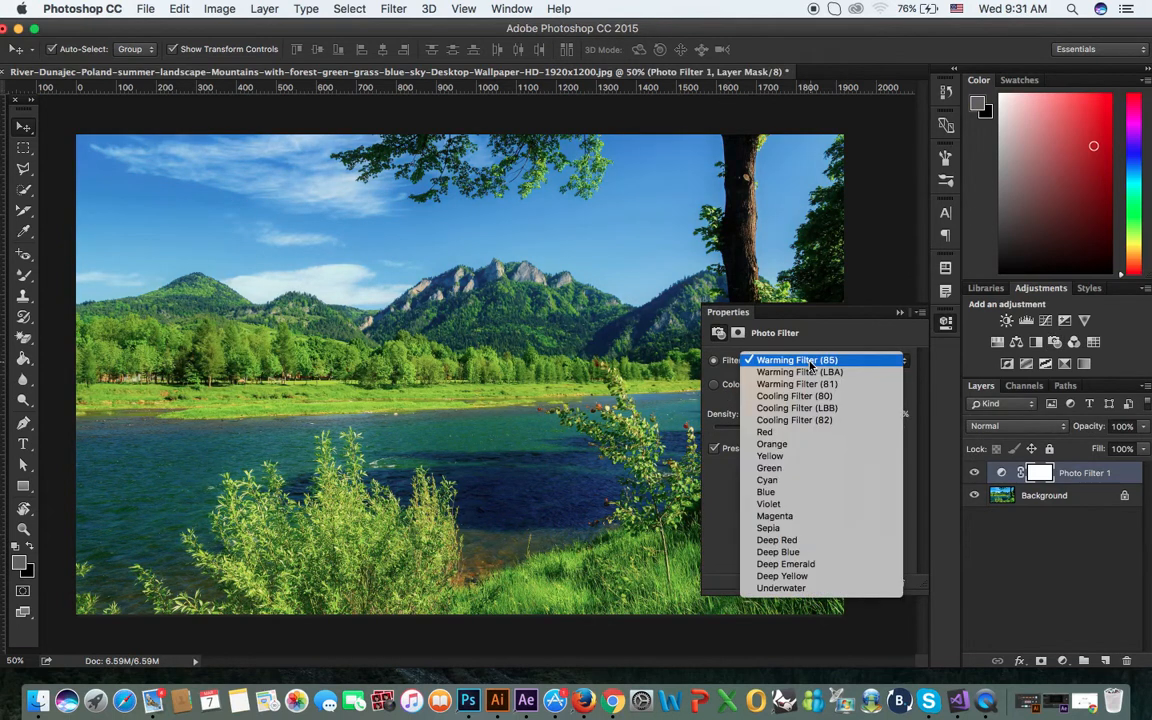
click(808, 468)
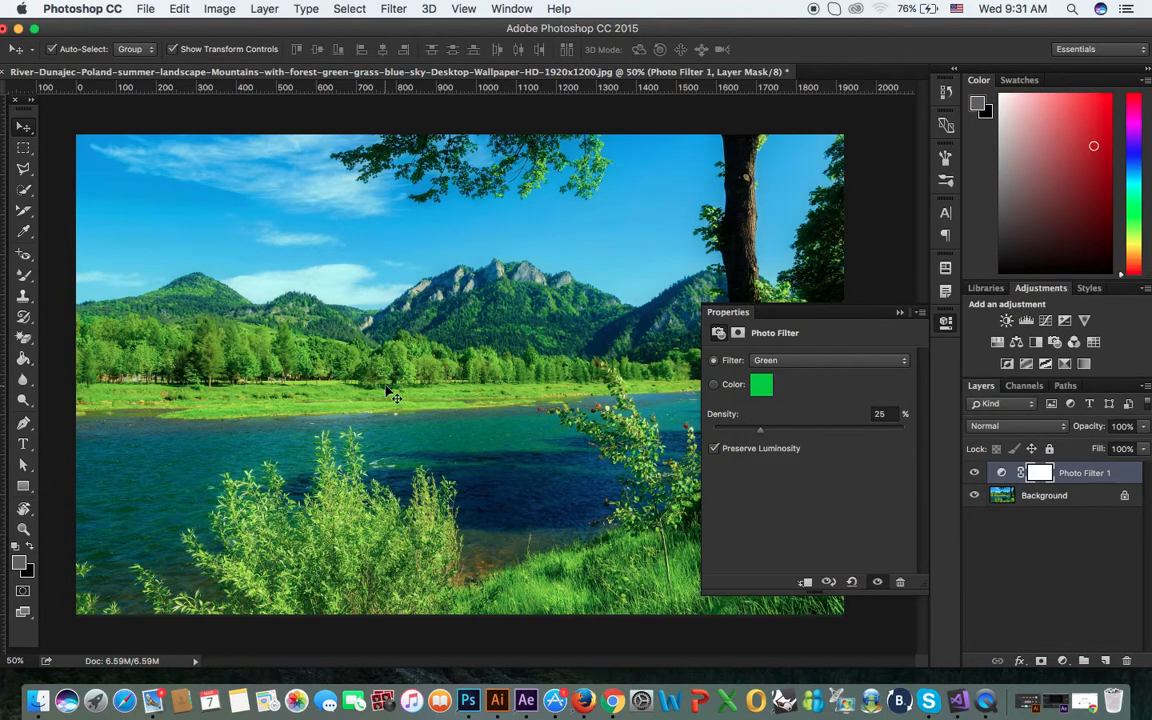
Step: Try the Blue filter at 78% density on the Photo Filter layer, then switch it to Deep Red
click(790, 361)
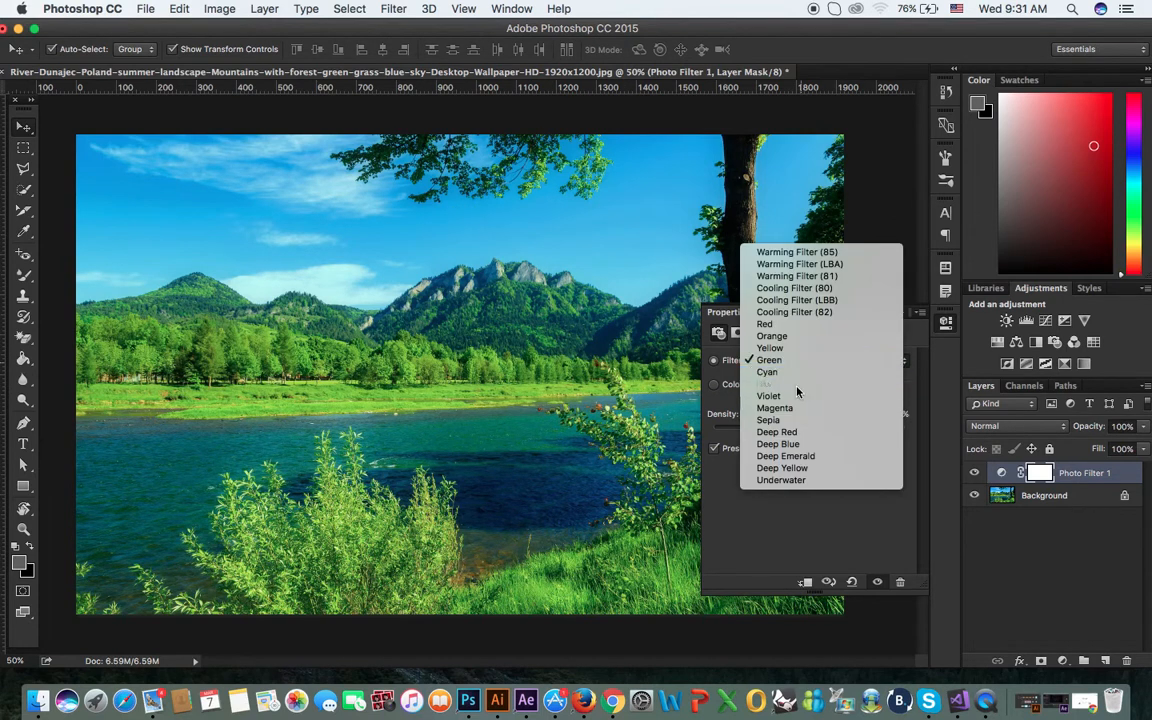
click(795, 384)
drag(761, 433, 805, 436)
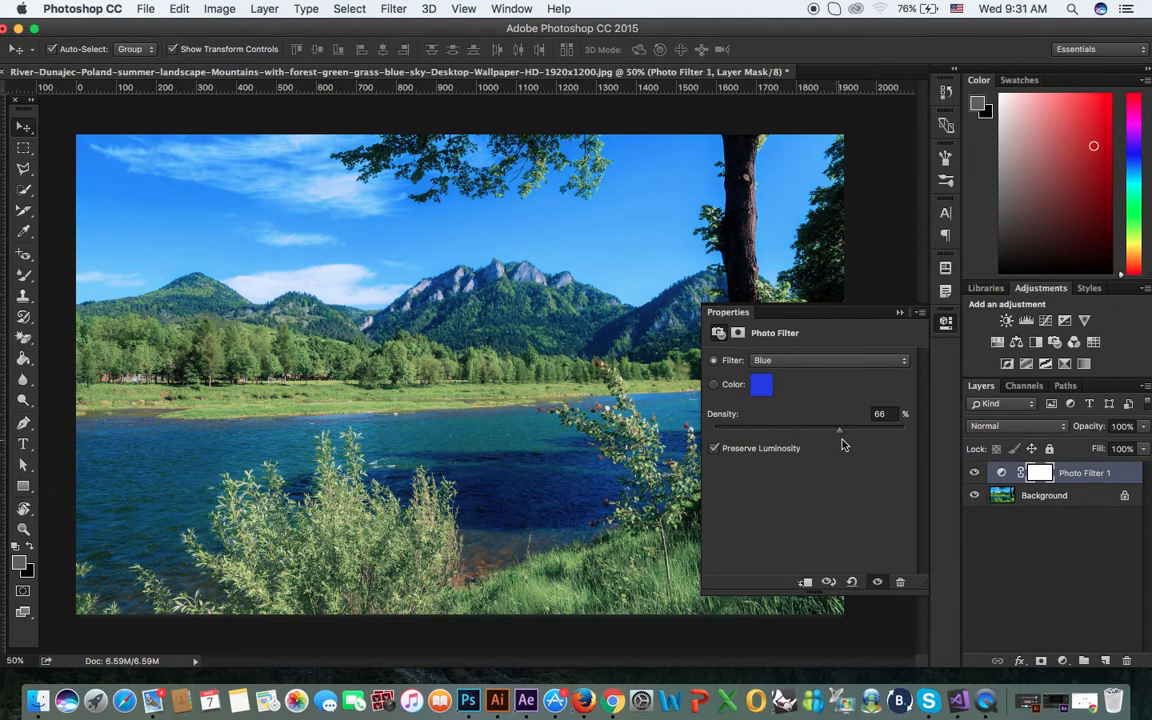
click(815, 361)
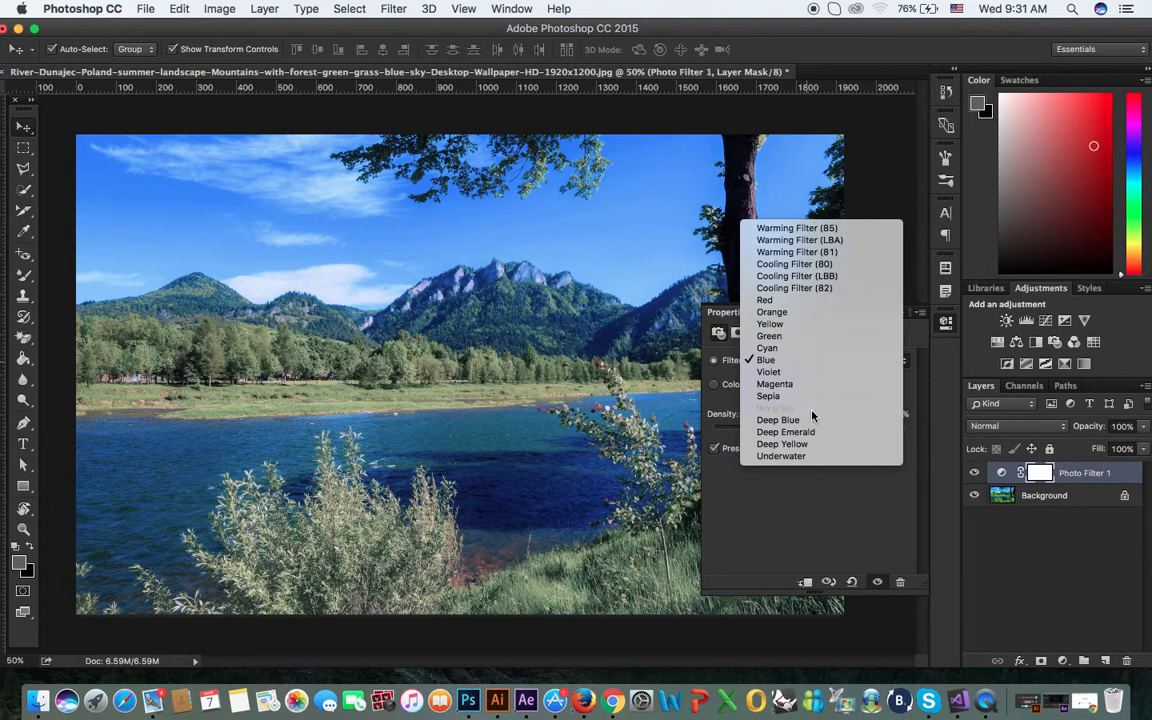
click(810, 410)
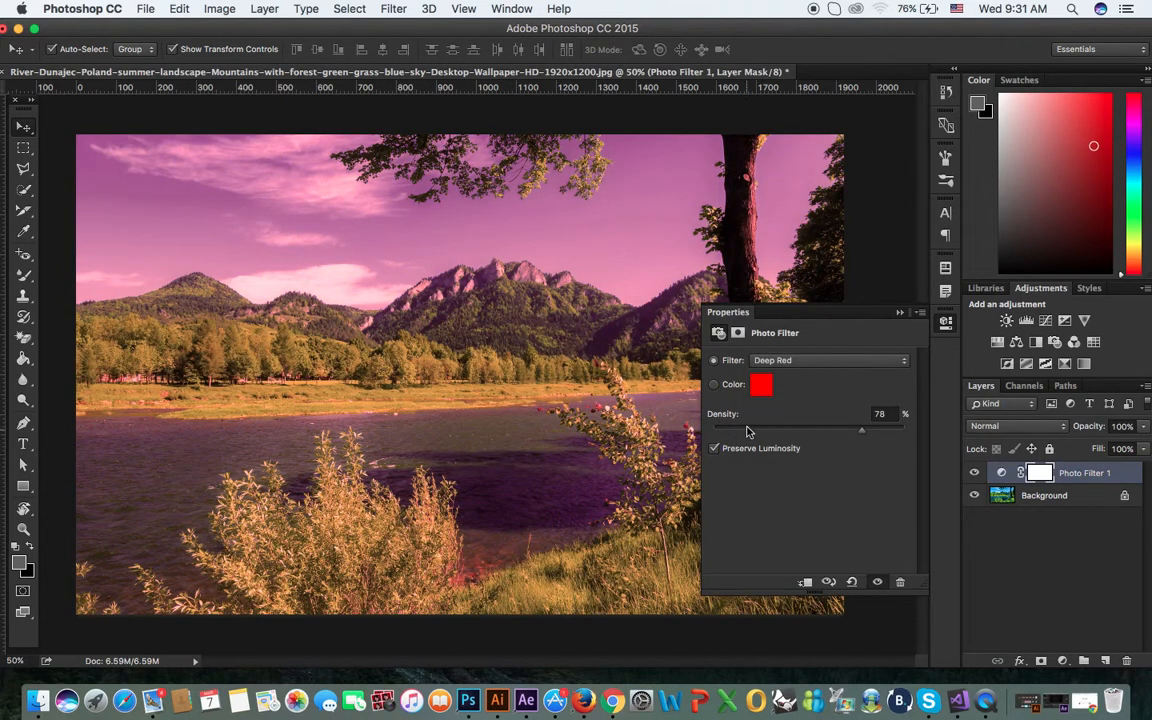
Step: Switch the Photo Filter from the preset filter to a custom red colour, #e40d0d
click(714, 386)
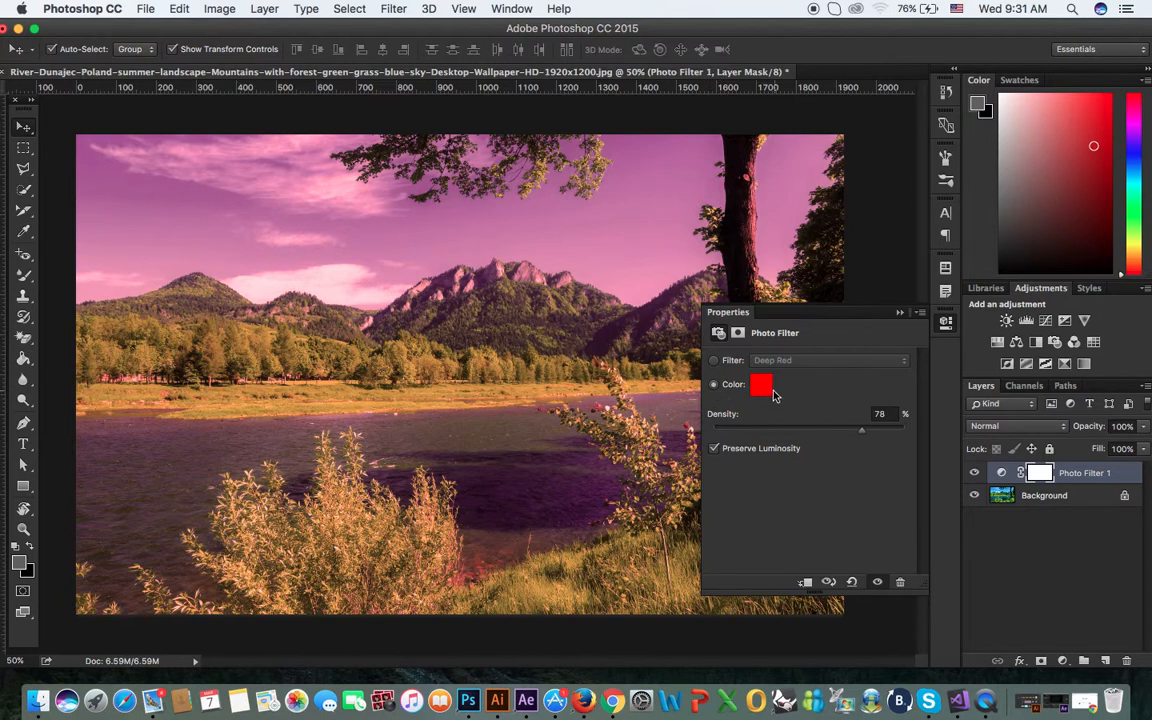
click(762, 385)
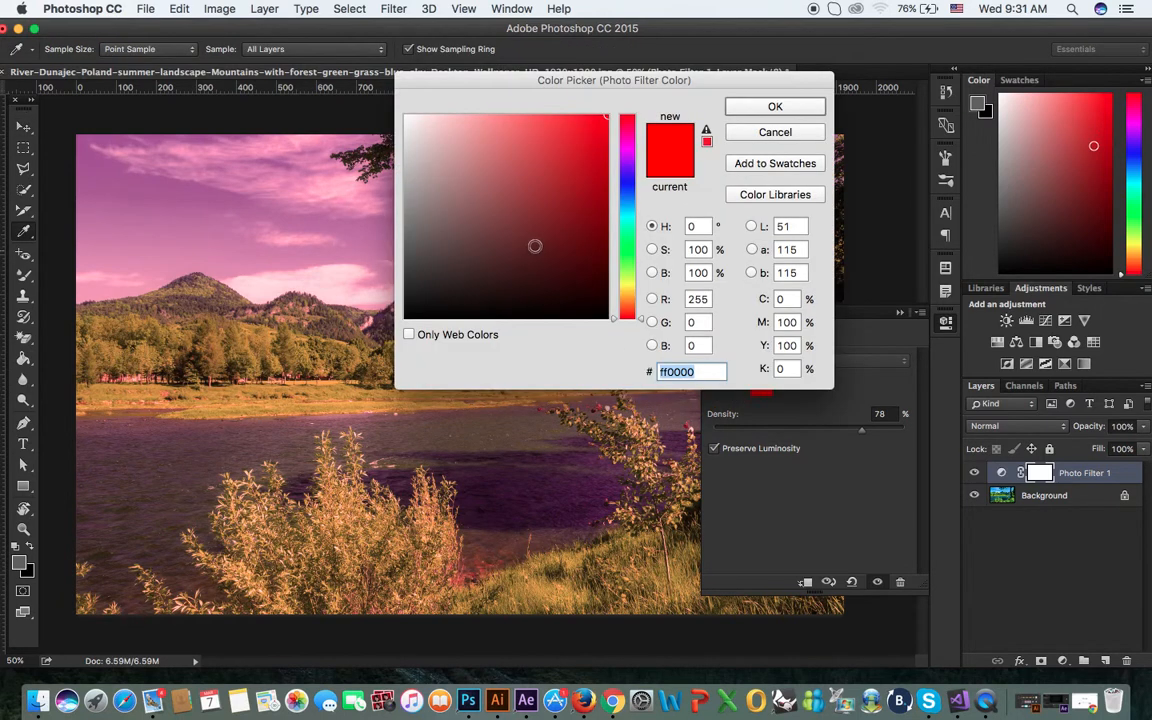
click(491, 211)
click(622, 215)
mouse_move(561, 202)
mouse_down()
mouse_move(509, 260)
mouse_move(560, 183)
mouse_move(573, 122)
mouse_up()
mouse_move(628, 188)
mouse_down()
mouse_move(631, 142)
mouse_move(591, 144)
mouse_move(596, 136)
mouse_up()
click(622, 115)
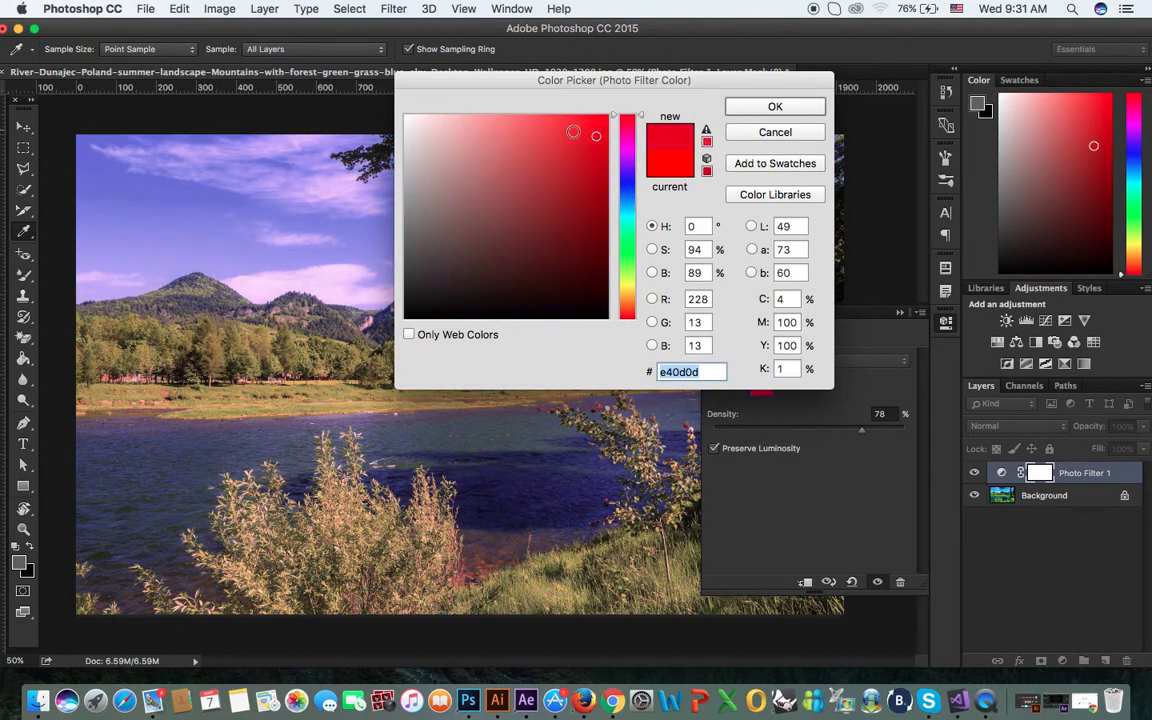
key(Return)
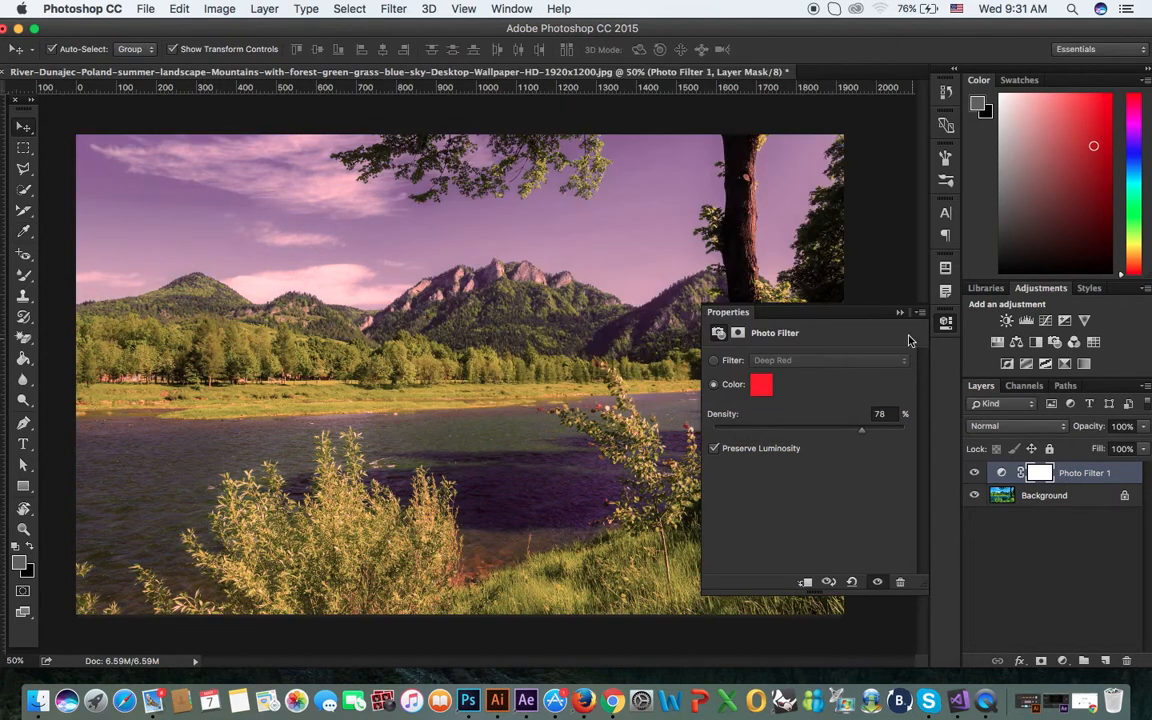
Step: Replace the Photo Filter layer with a Channel Mixer adjustment layer, increasing Green in the Red output channel
click(899, 312)
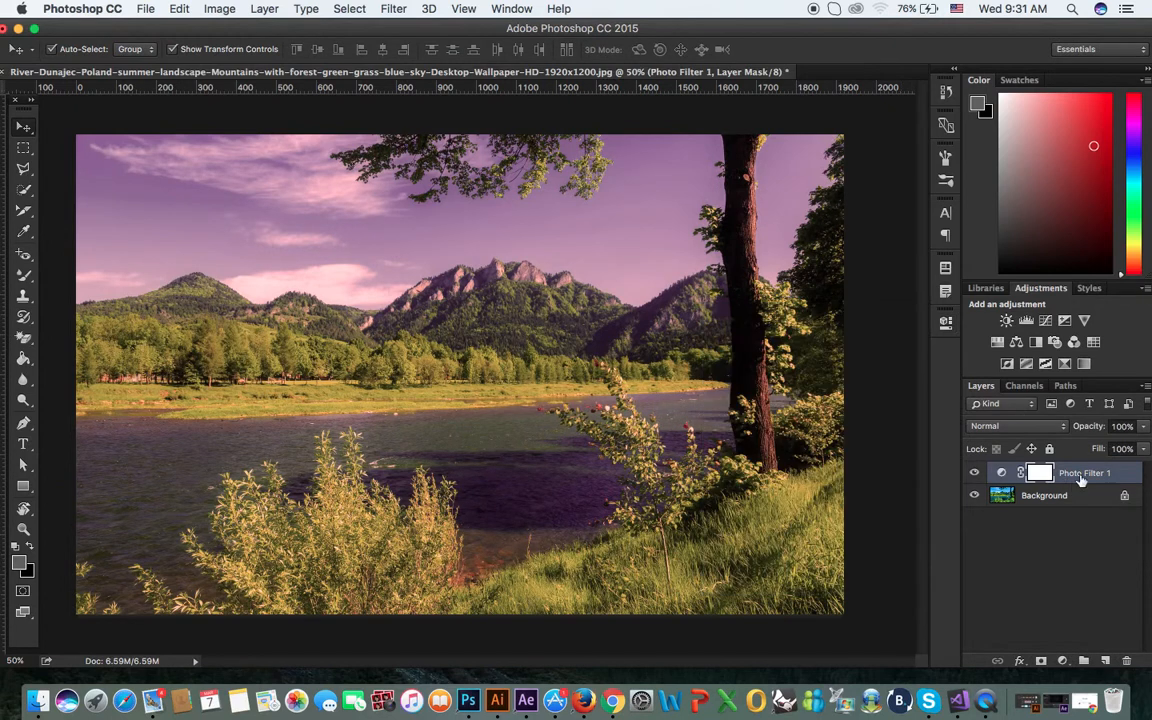
click(1126, 661)
click(695, 256)
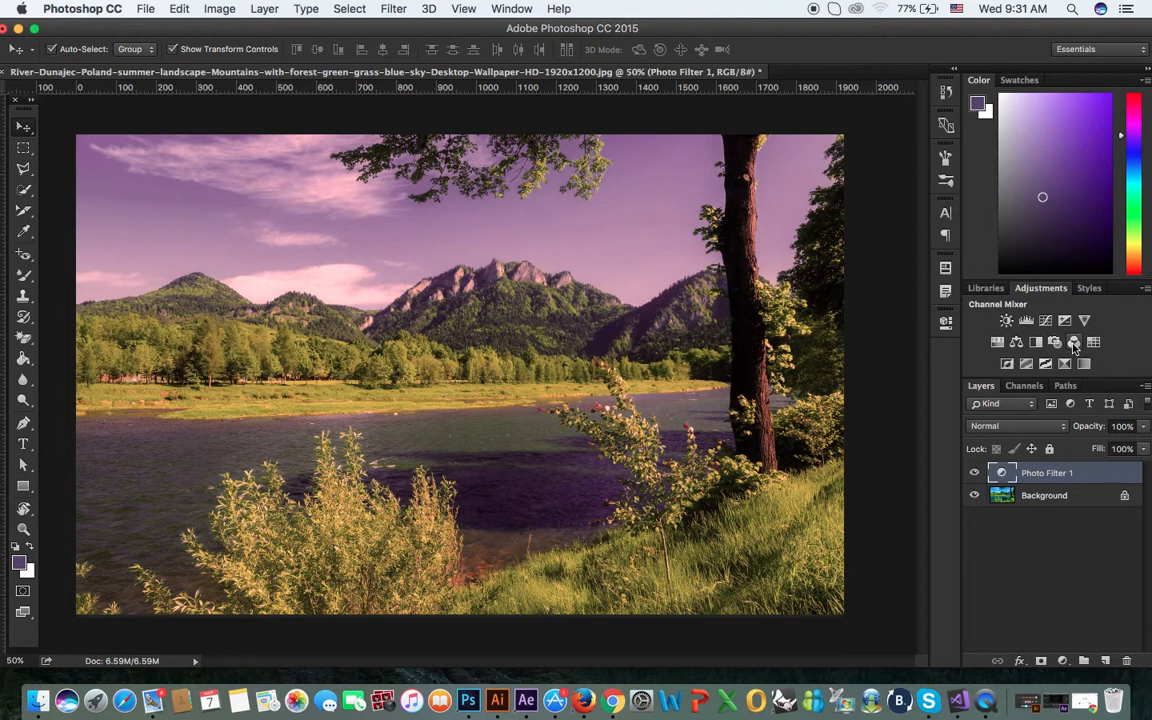
click(1126, 661)
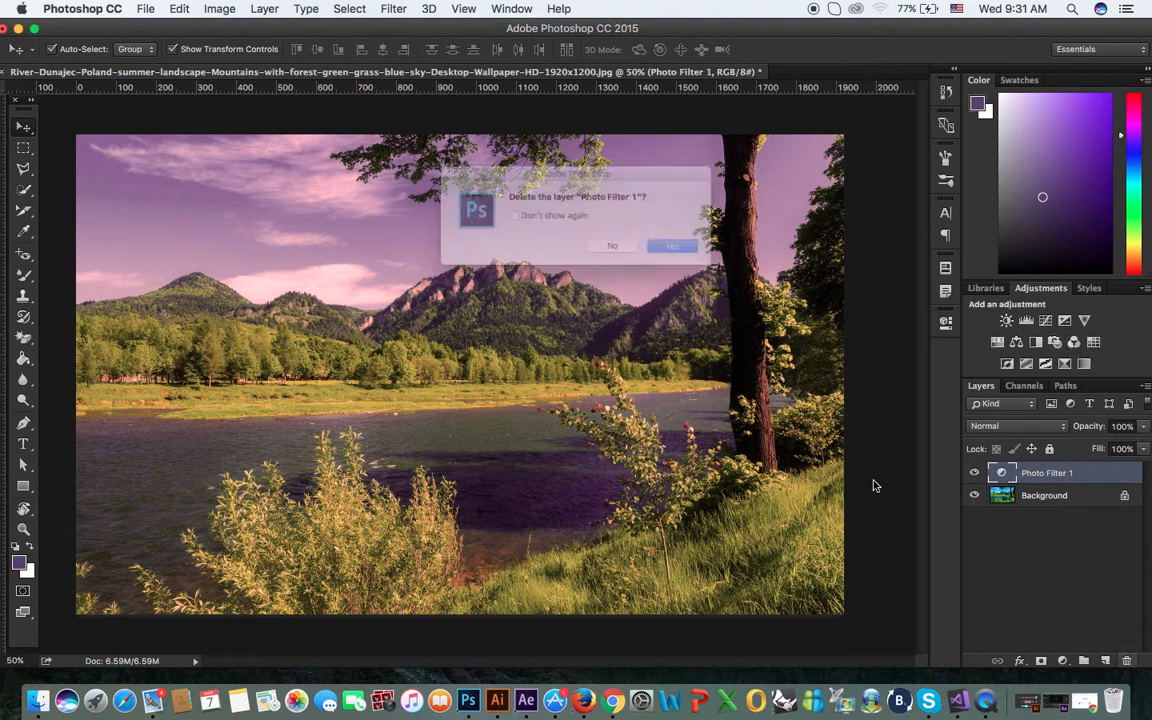
click(690, 250)
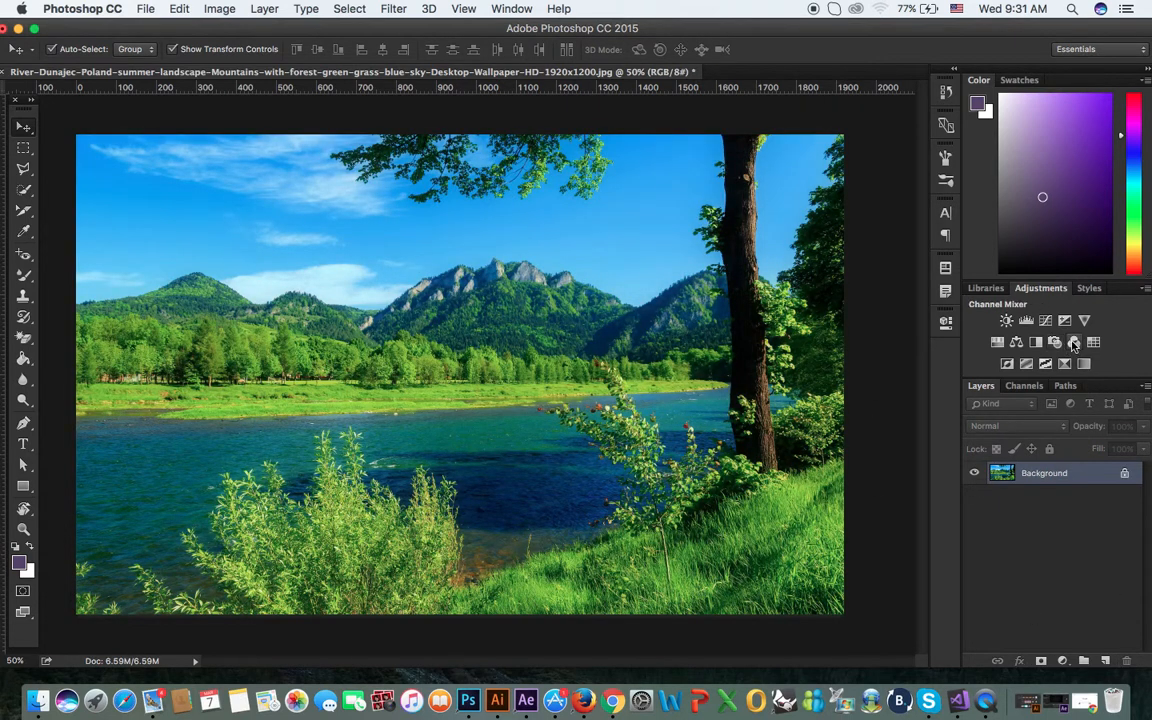
click(1073, 342)
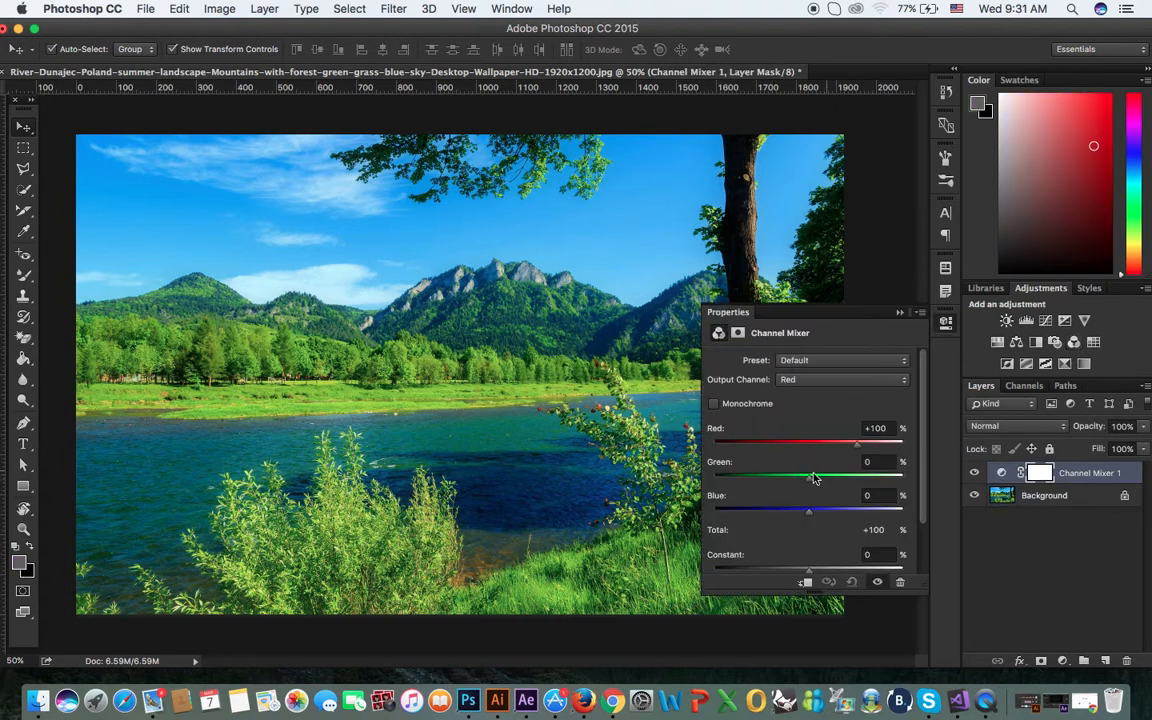
drag(812, 481, 857, 481)
click(900, 313)
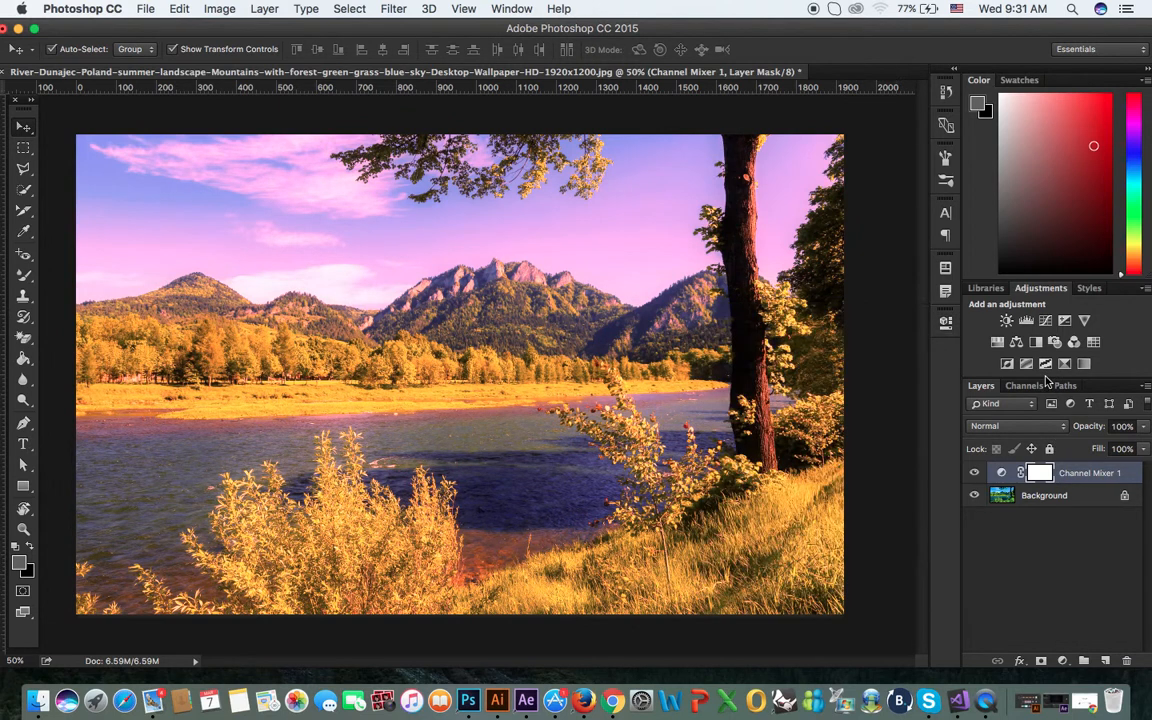
Step: Replace the Channel Mixer layer and its mask with an Invert adjustment layer
click(1127, 661)
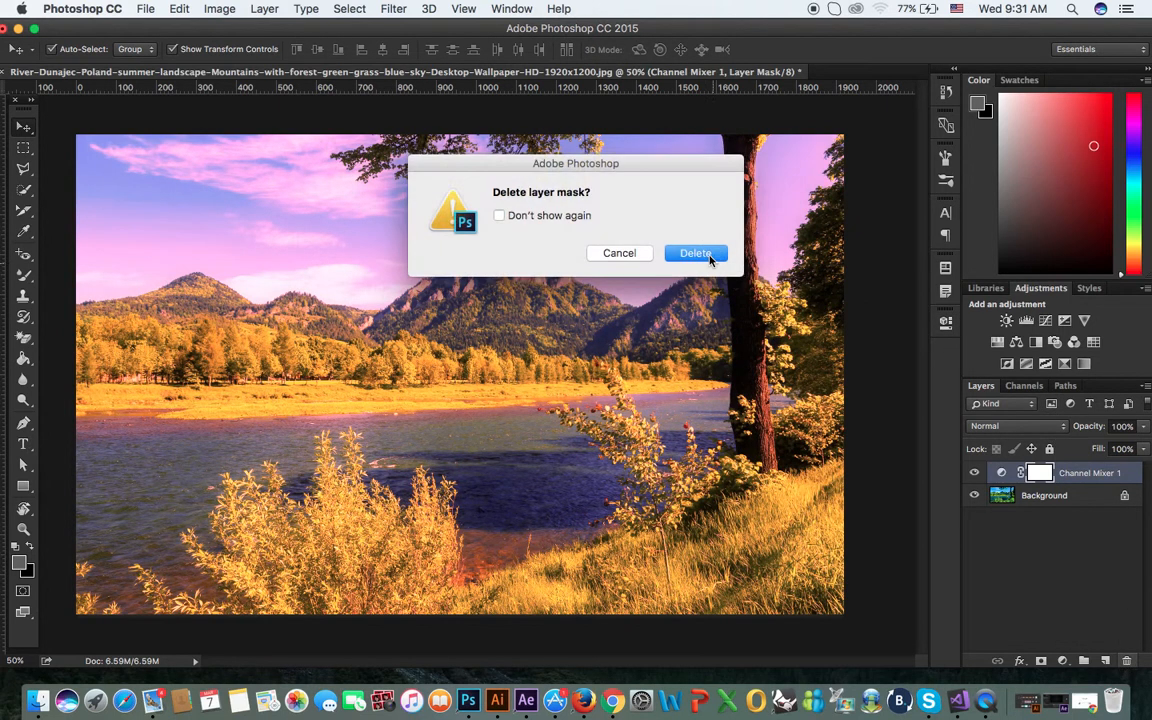
click(700, 254)
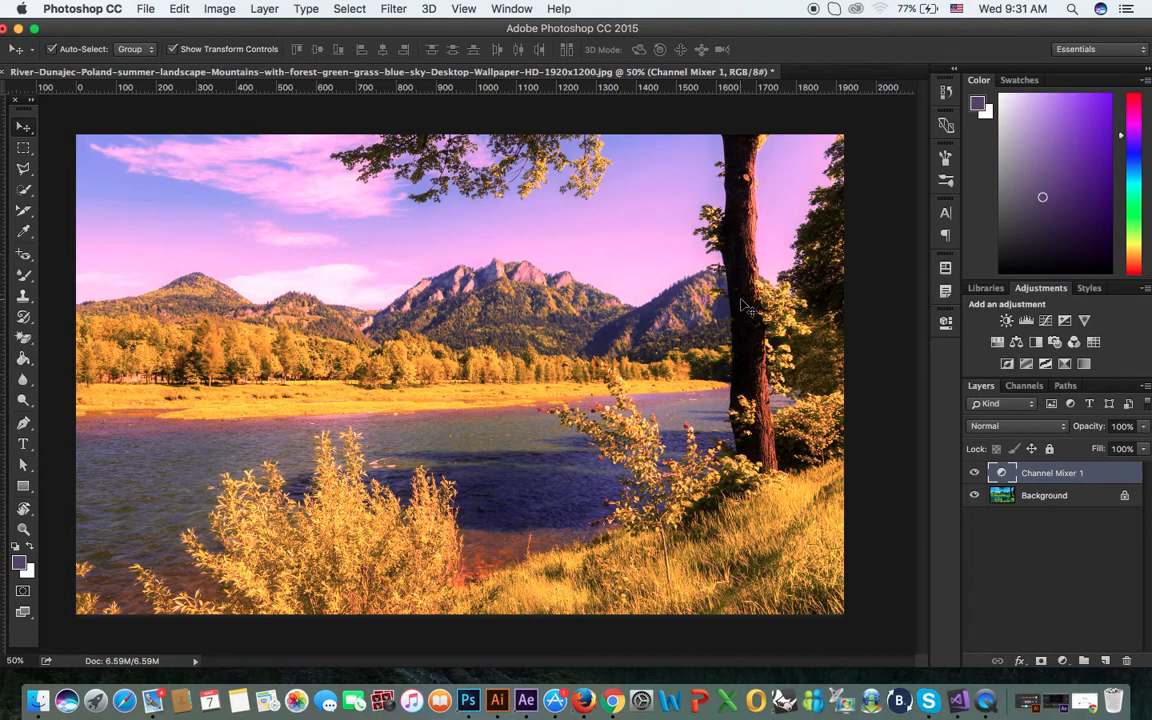
click(1127, 661)
click(696, 253)
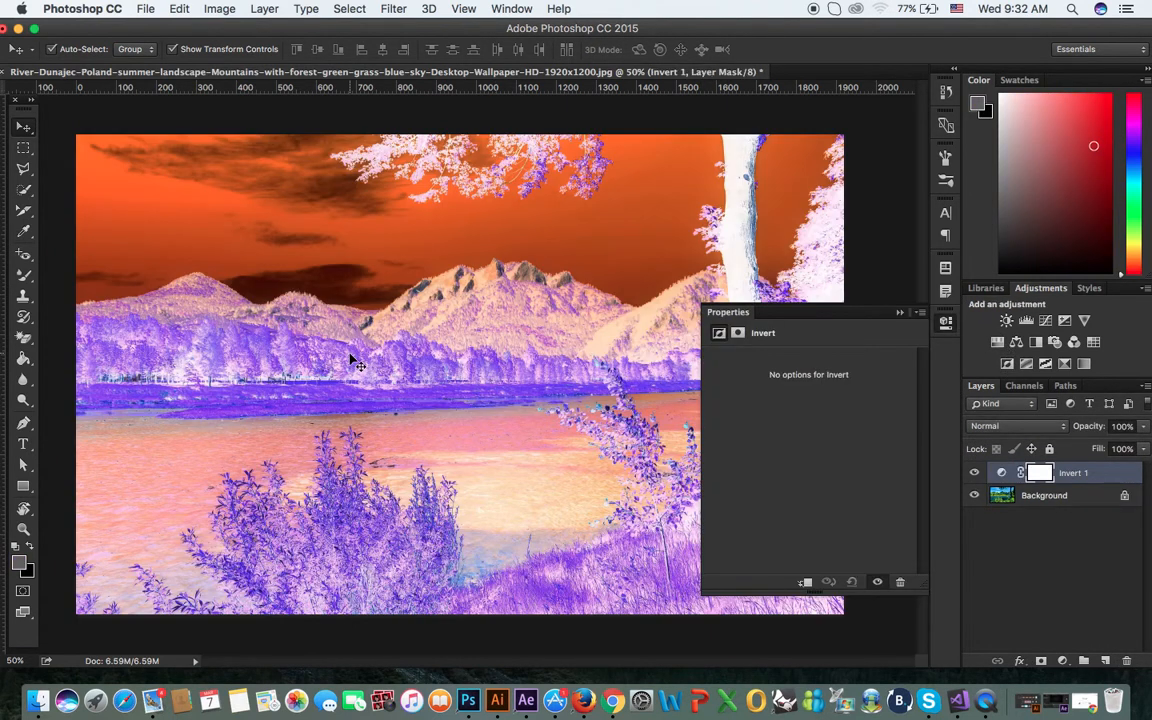
click(901, 315)
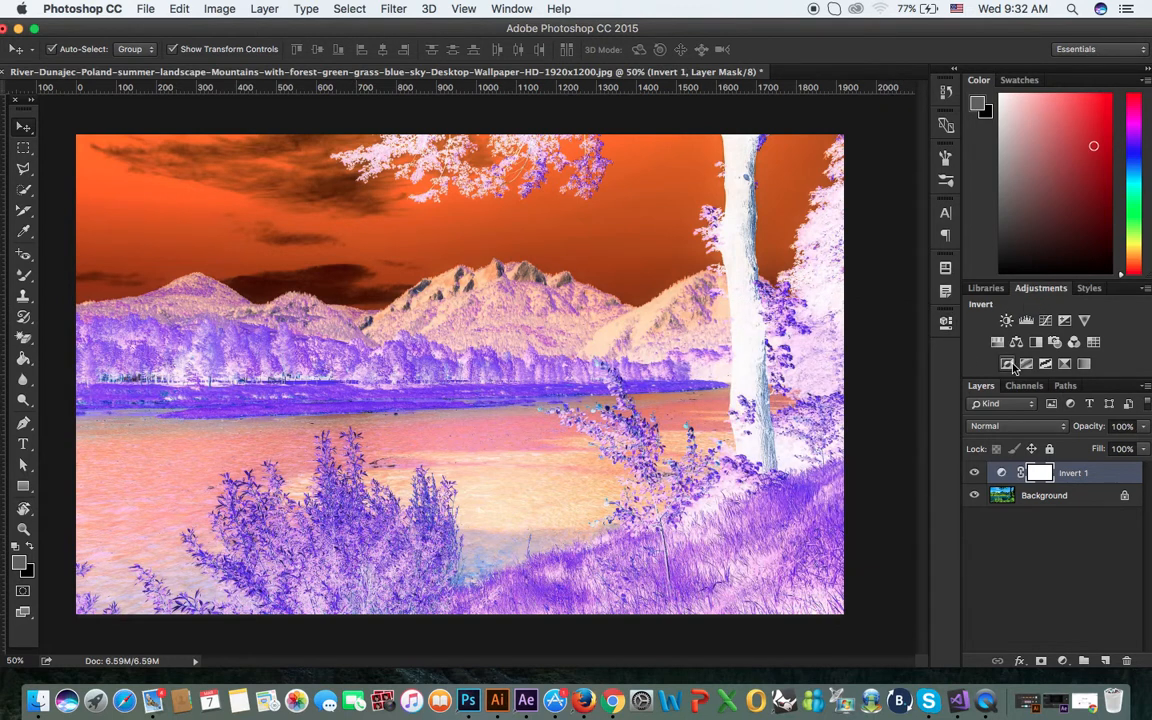
Step: Replace the Invert layer with a Posterize adjustment layer set to 2 levels
click(1127, 661)
click(687, 257)
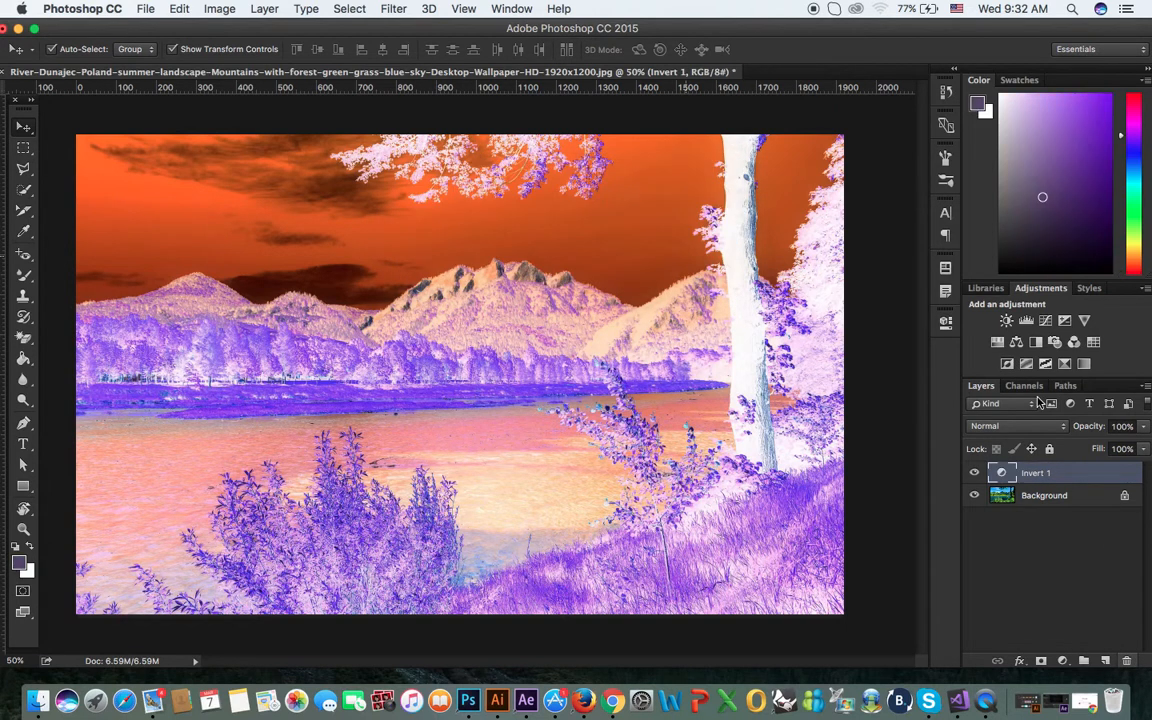
click(1127, 662)
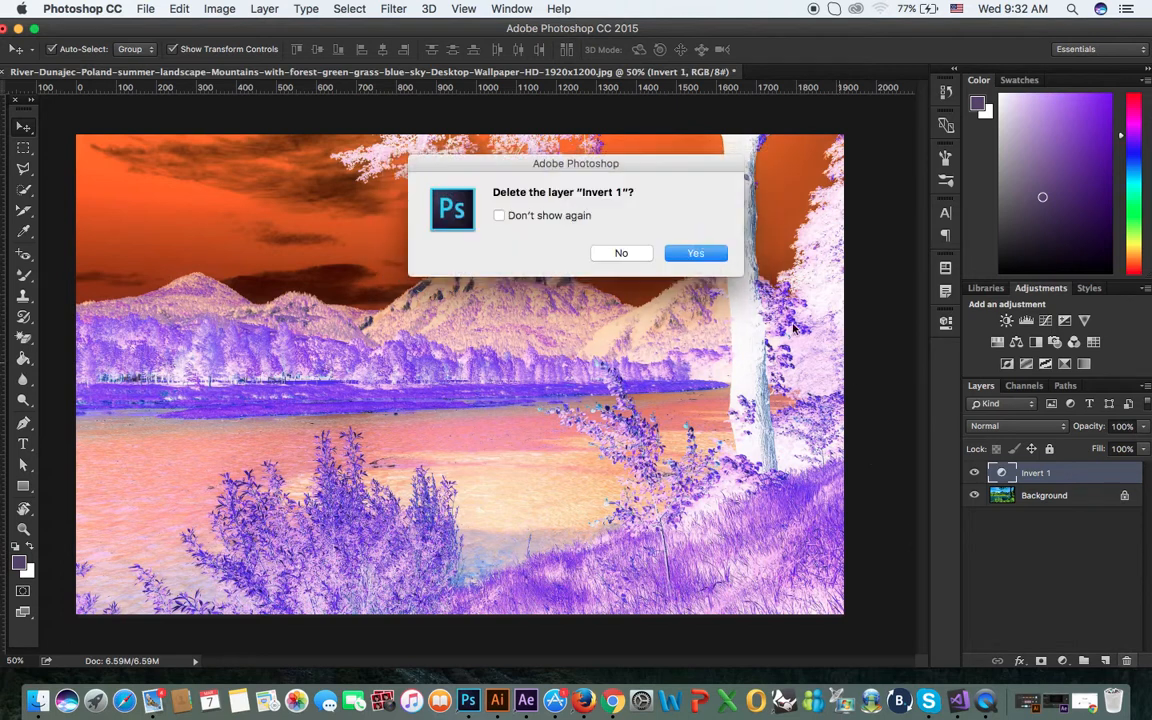
click(692, 252)
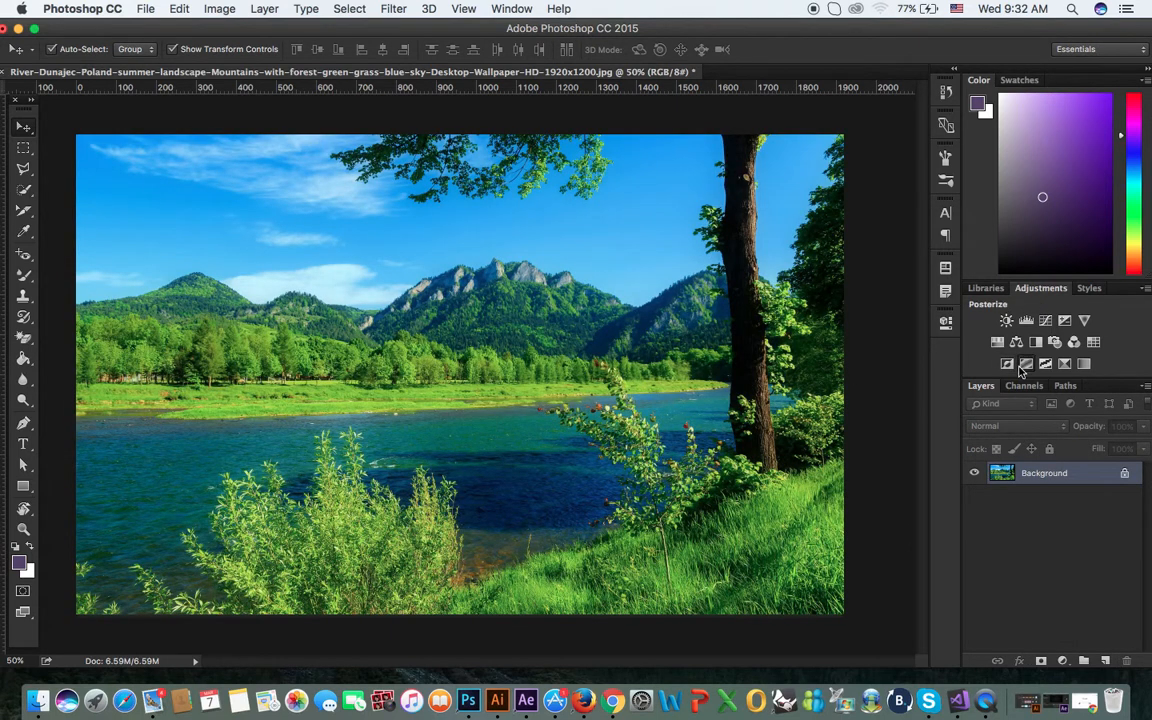
click(1024, 365)
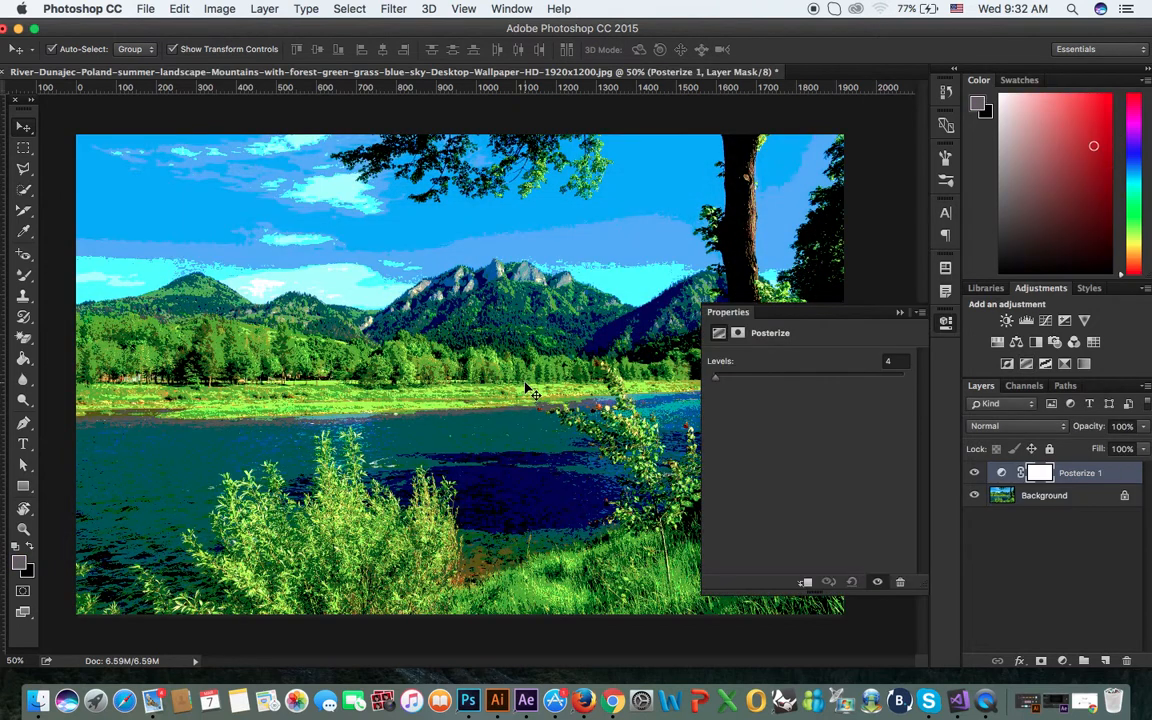
drag(716, 377, 731, 382)
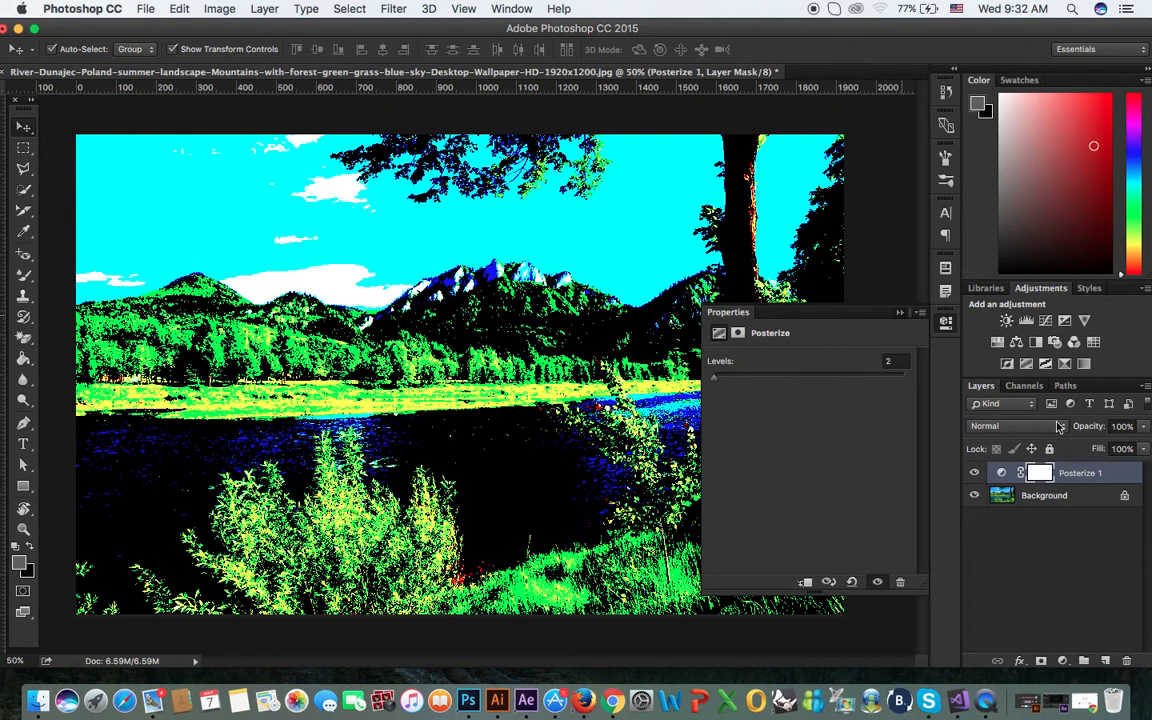
Step: Replace the Posterize layer with a Threshold adjustment layer at threshold level 128
click(1128, 661)
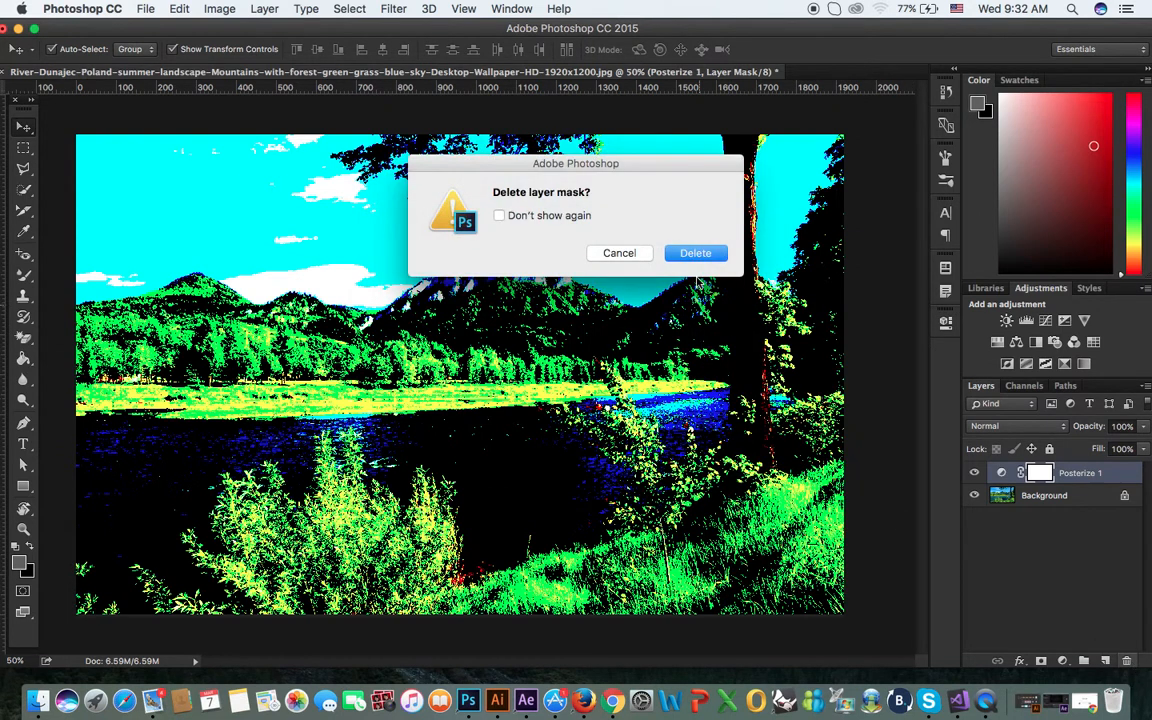
click(698, 254)
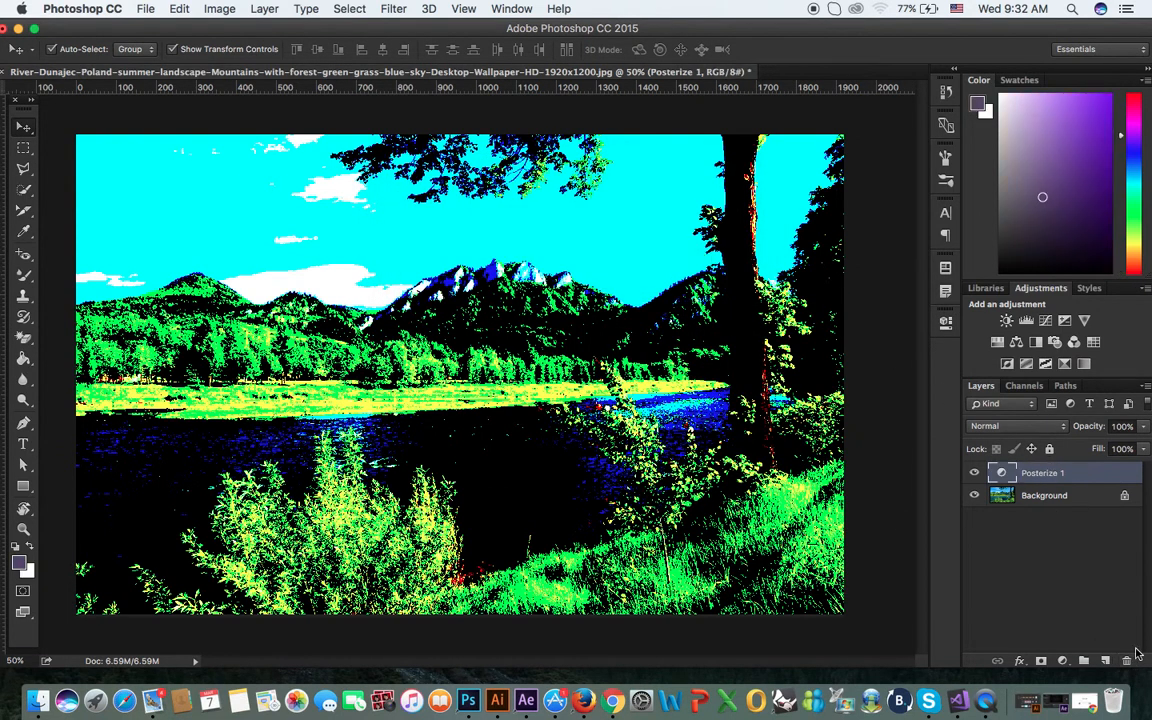
click(1127, 661)
click(693, 252)
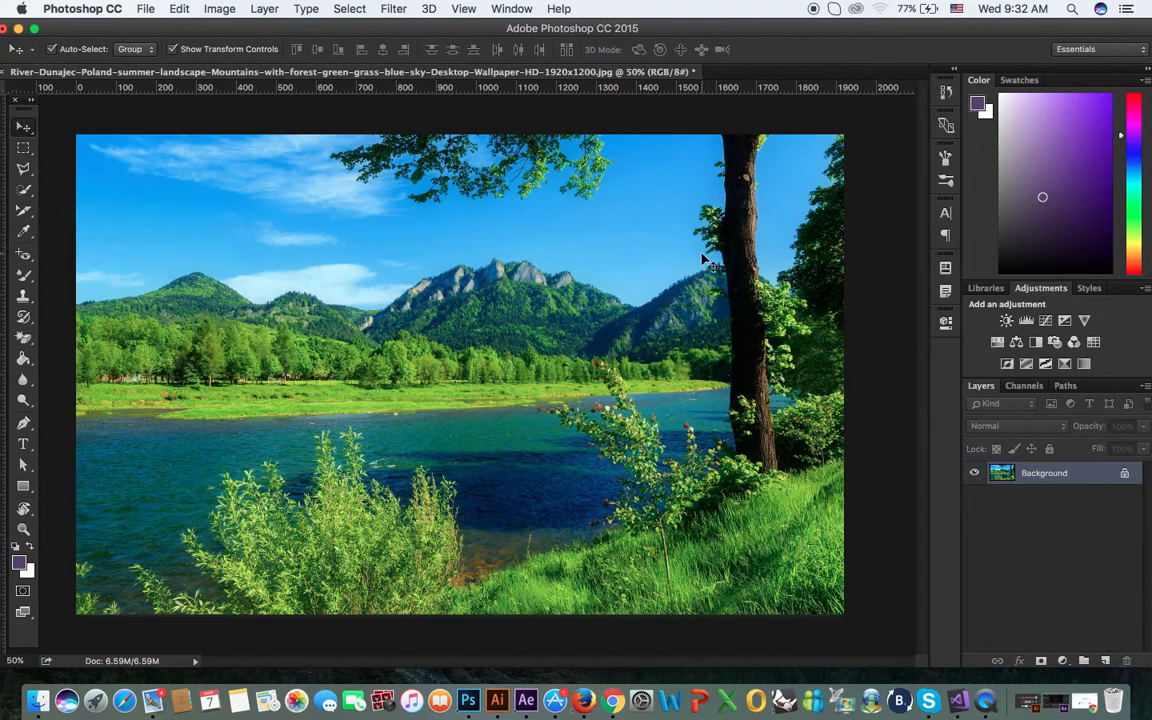
click(1045, 364)
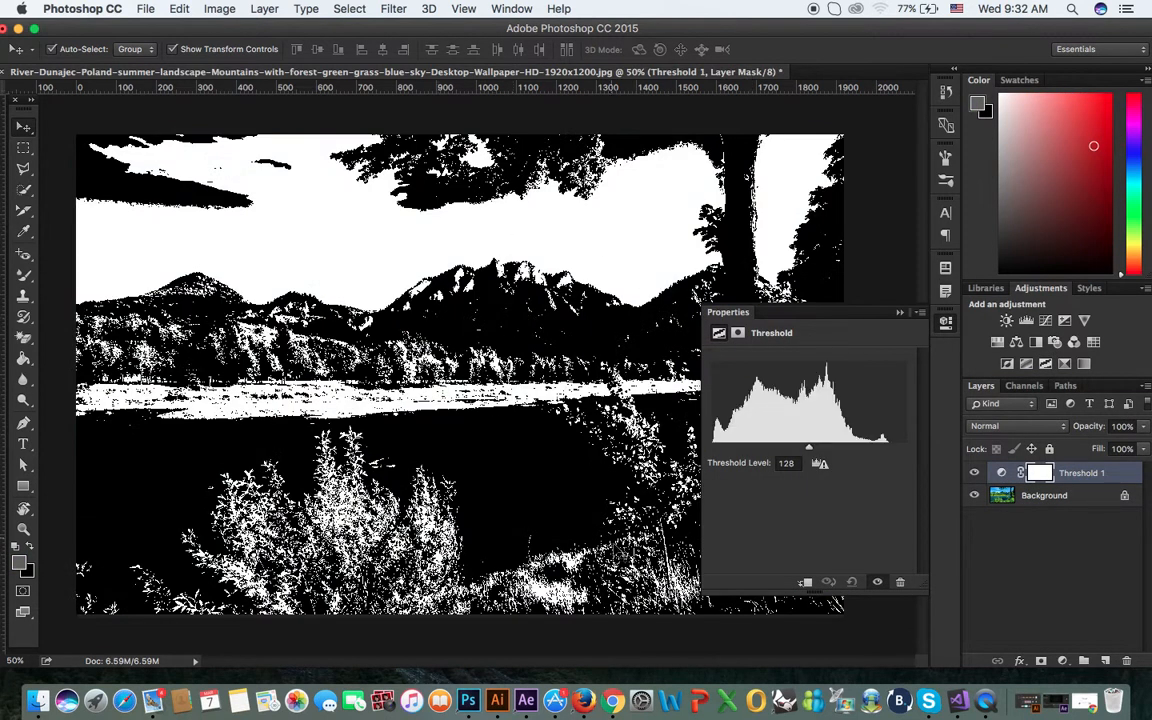
mouse_move(809, 447)
mouse_down()
mouse_move(790, 452)
mouse_move(818, 458)
mouse_move(809, 452)
mouse_up()
click(900, 313)
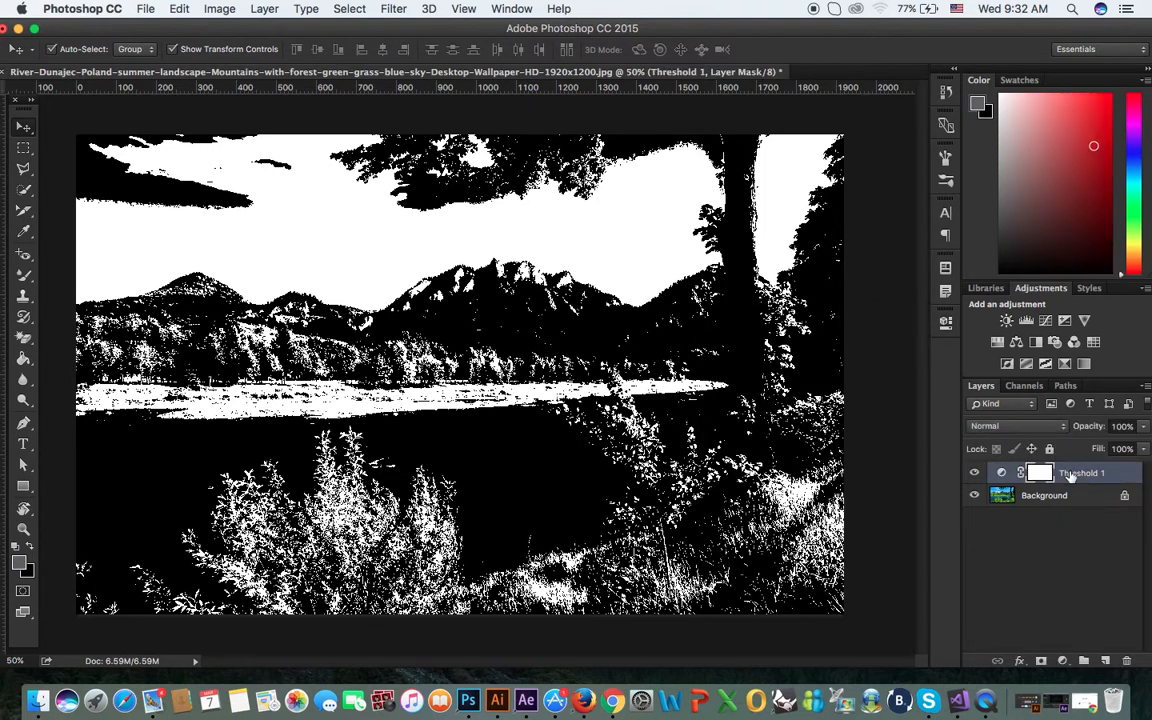
Step: Replace the Threshold layer with a Selective Color layer, setting Reds to Cyan +63, Magenta +41, Yellow +39 and Black -54
key(BackSpace)
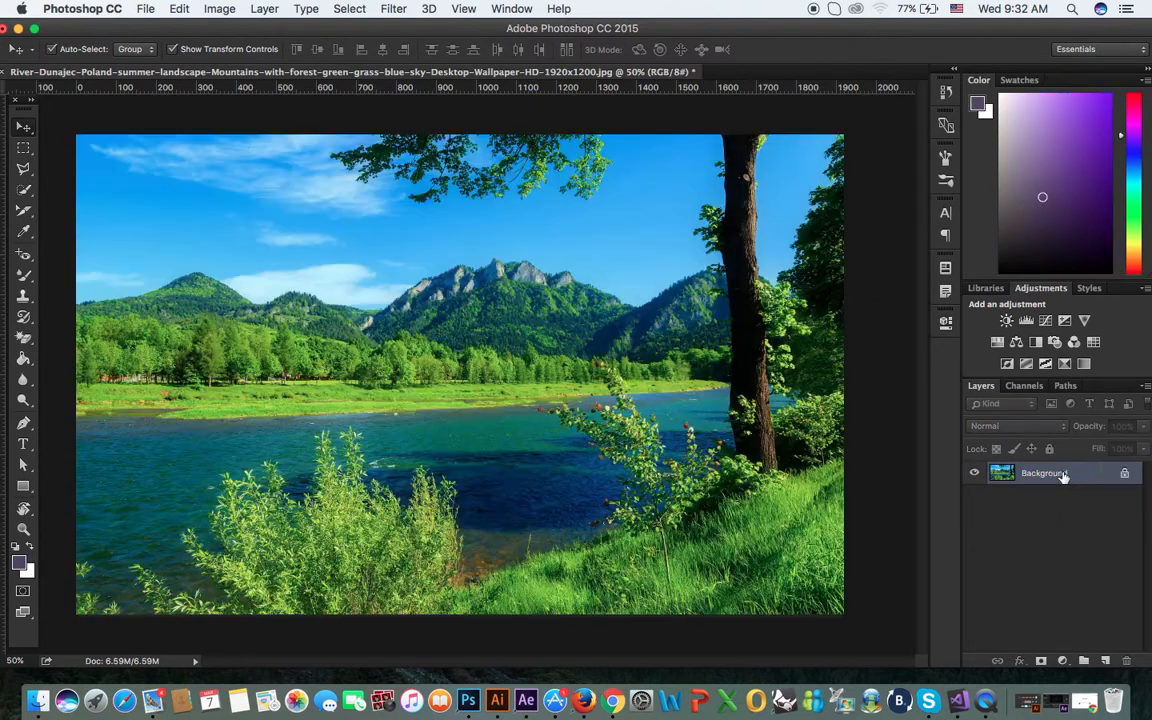
click(1064, 365)
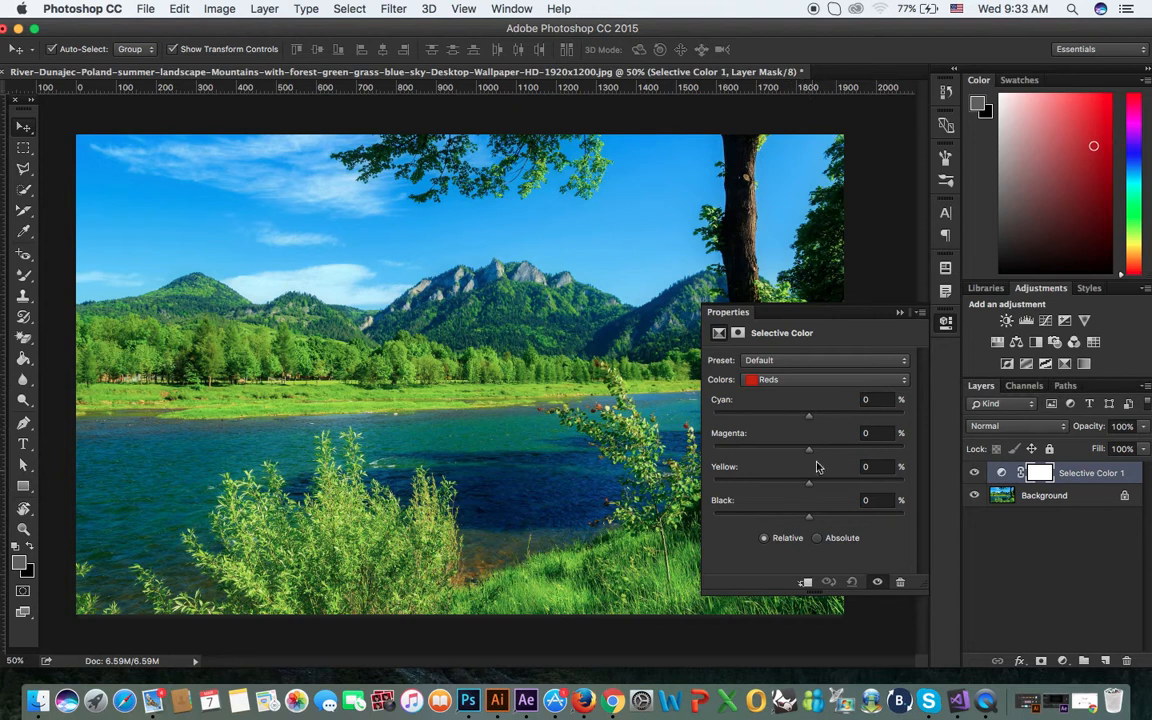
drag(811, 418, 870, 425)
drag(809, 449, 757, 518)
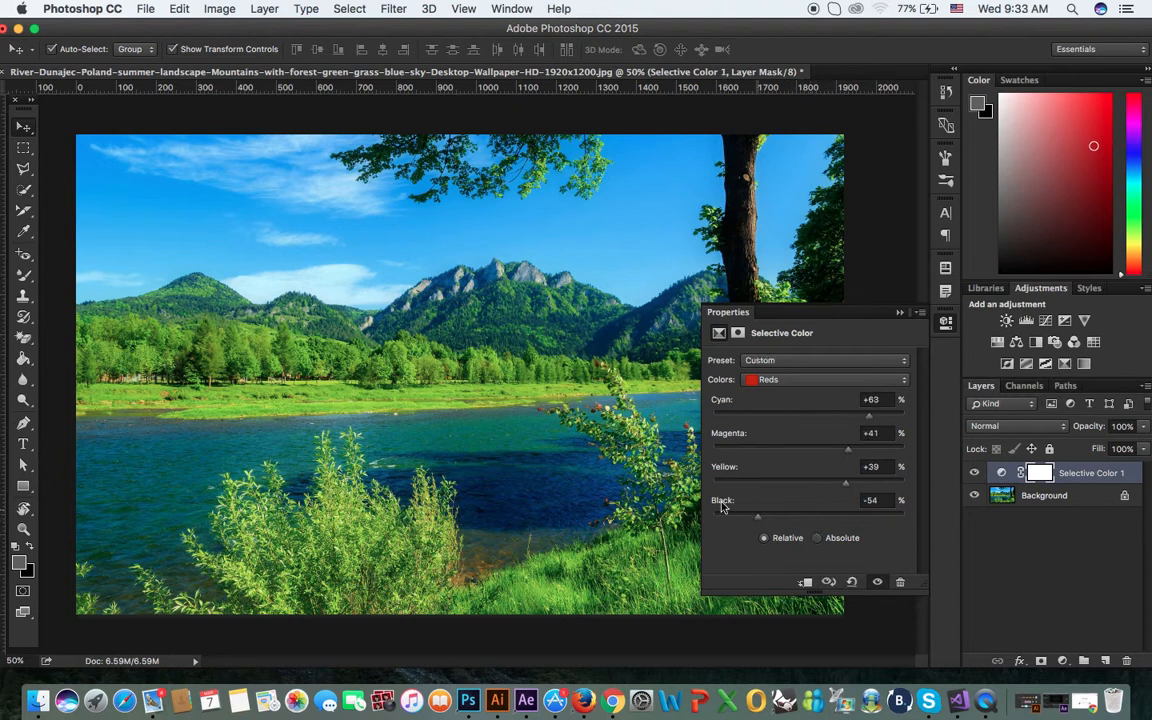
Step: Switch the Selective Color adjustment's colour range to Yellows, keeping the Custom preset
click(780, 361)
click(783, 362)
click(784, 380)
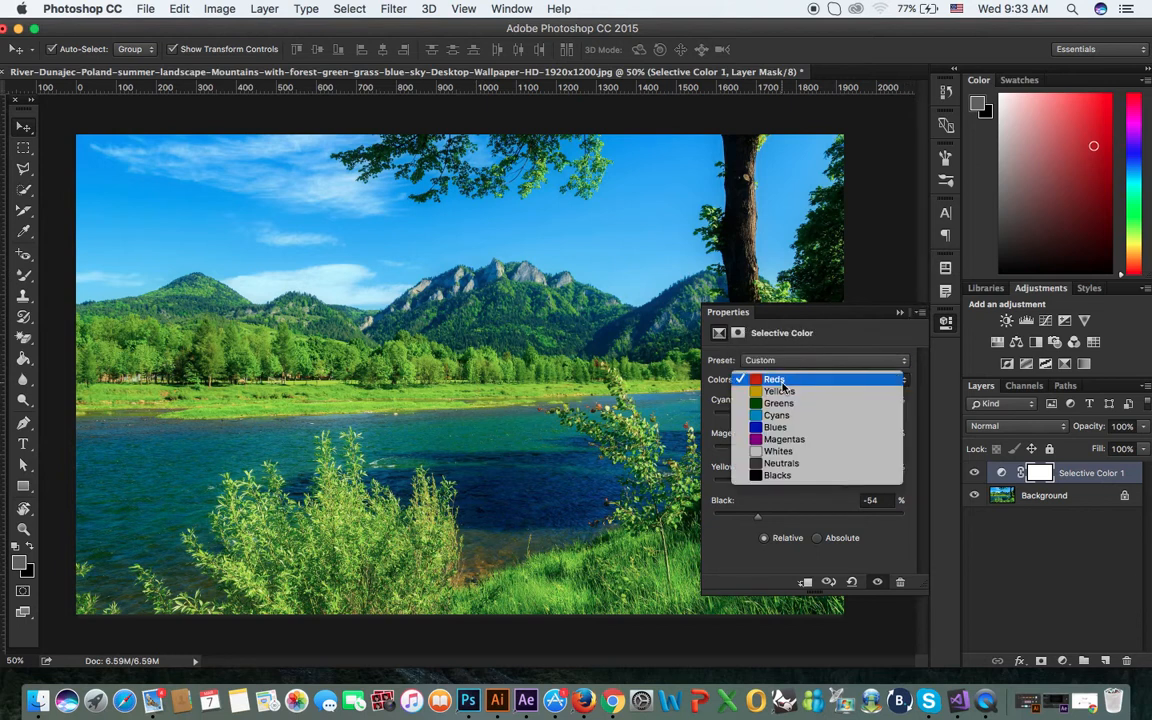
click(779, 391)
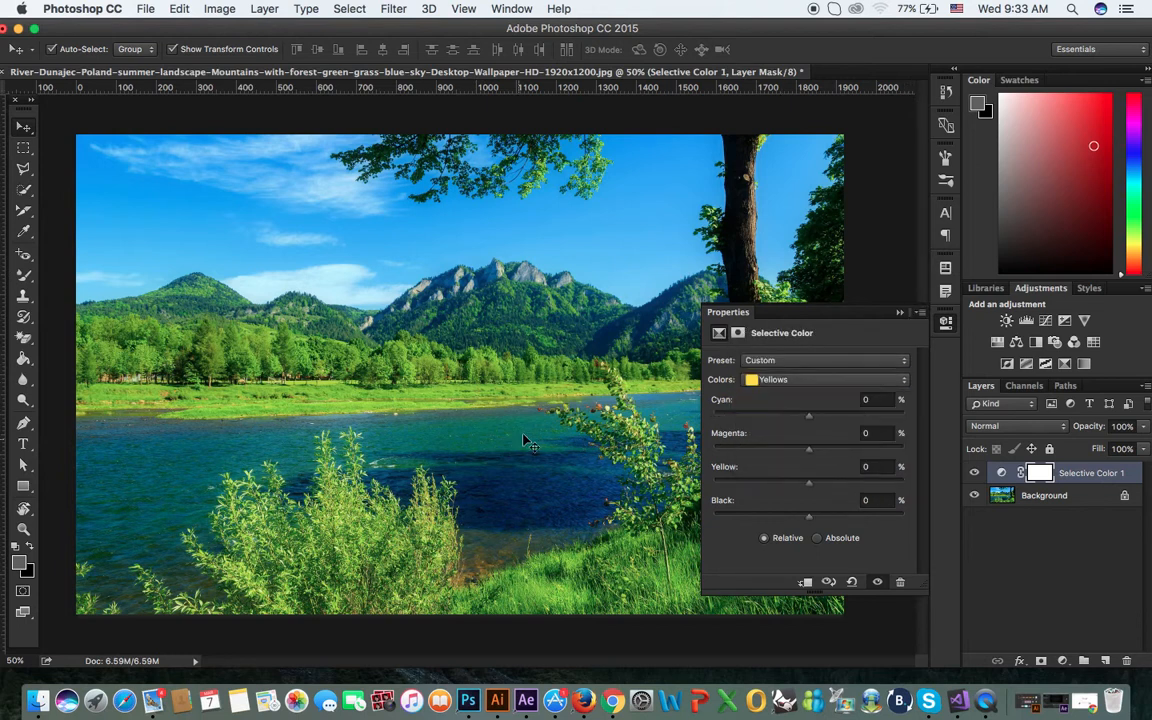
Step: Replace the Selective Color layer with a Gradient Map adjustment layer
click(900, 313)
key(Delete)
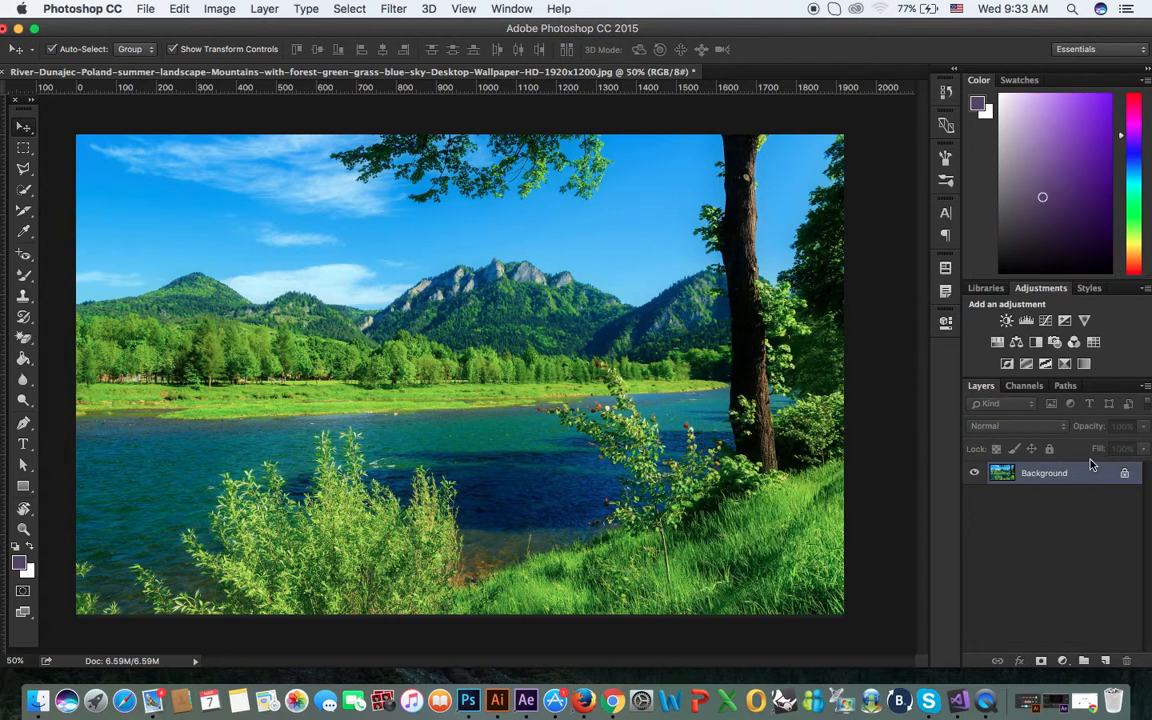
click(1084, 364)
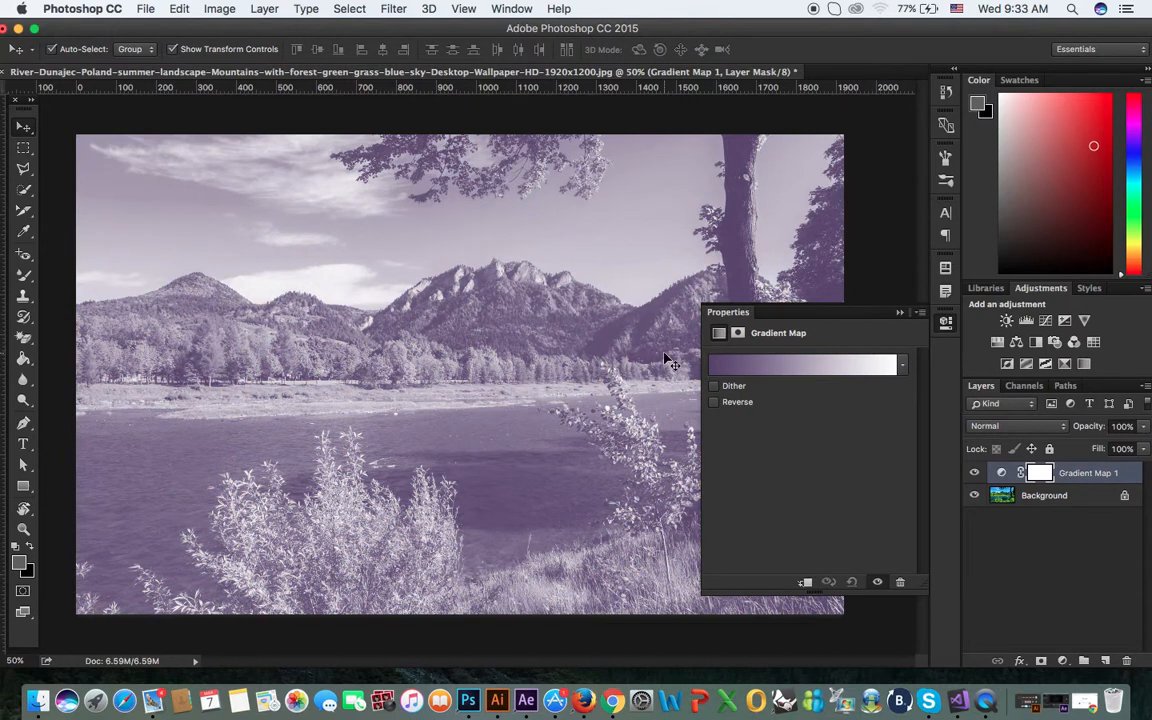
Step: Try the orange-yellow, violet-green-orange, yellow-violet-orange-blue and copper gradients on the Gradient Map, then apply the red-striped gradient
click(902, 366)
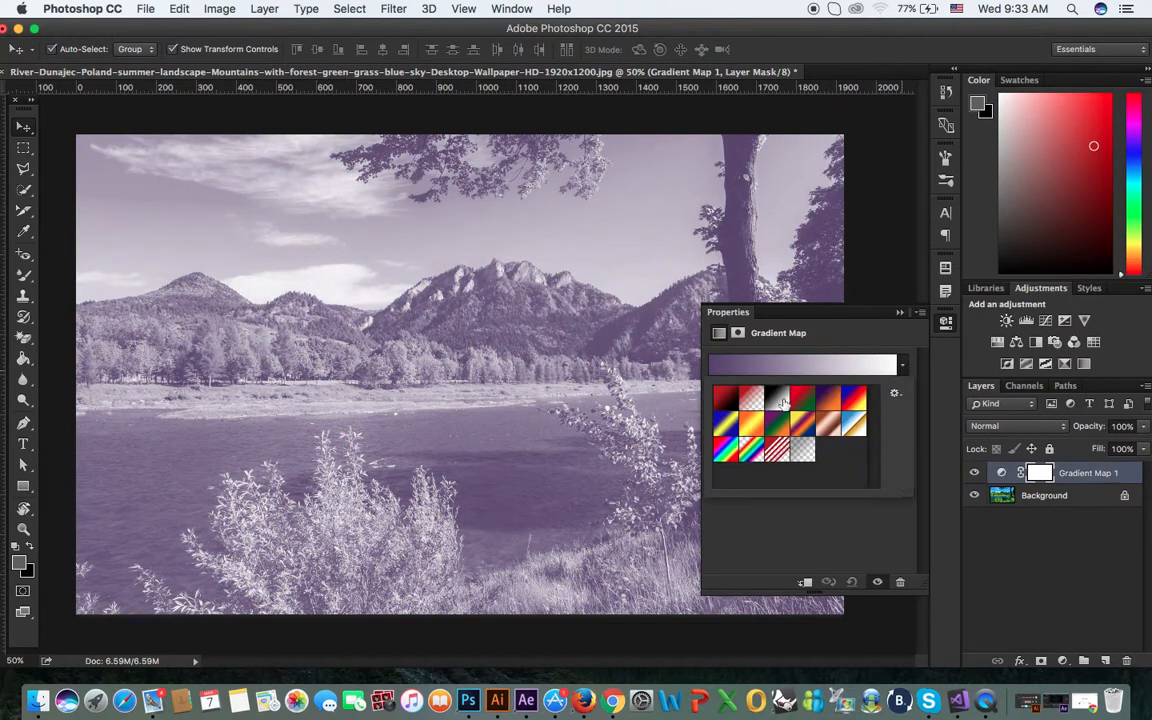
click(753, 428)
click(779, 428)
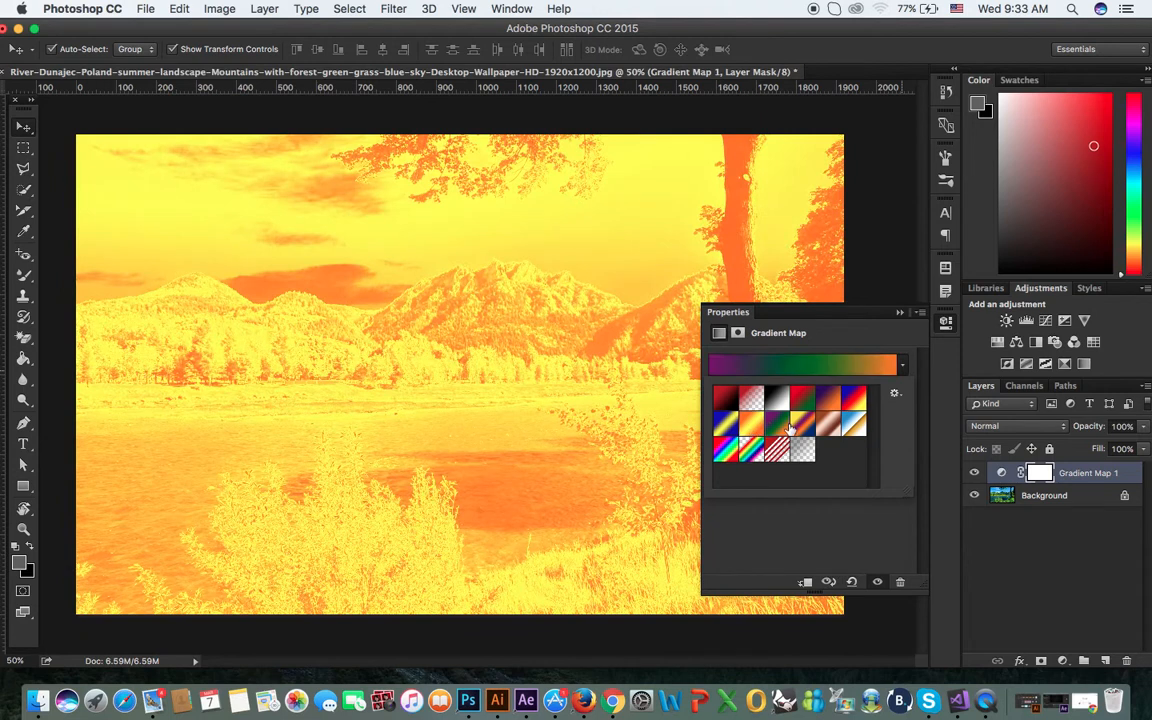
click(806, 430)
click(827, 427)
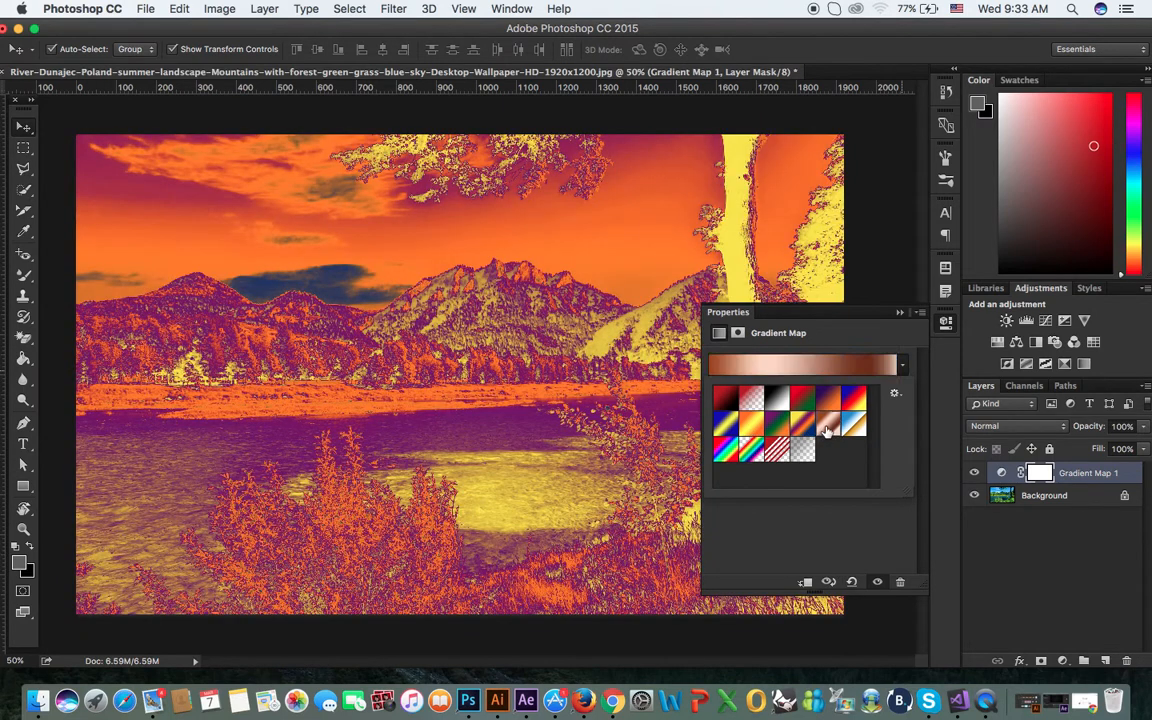
click(775, 452)
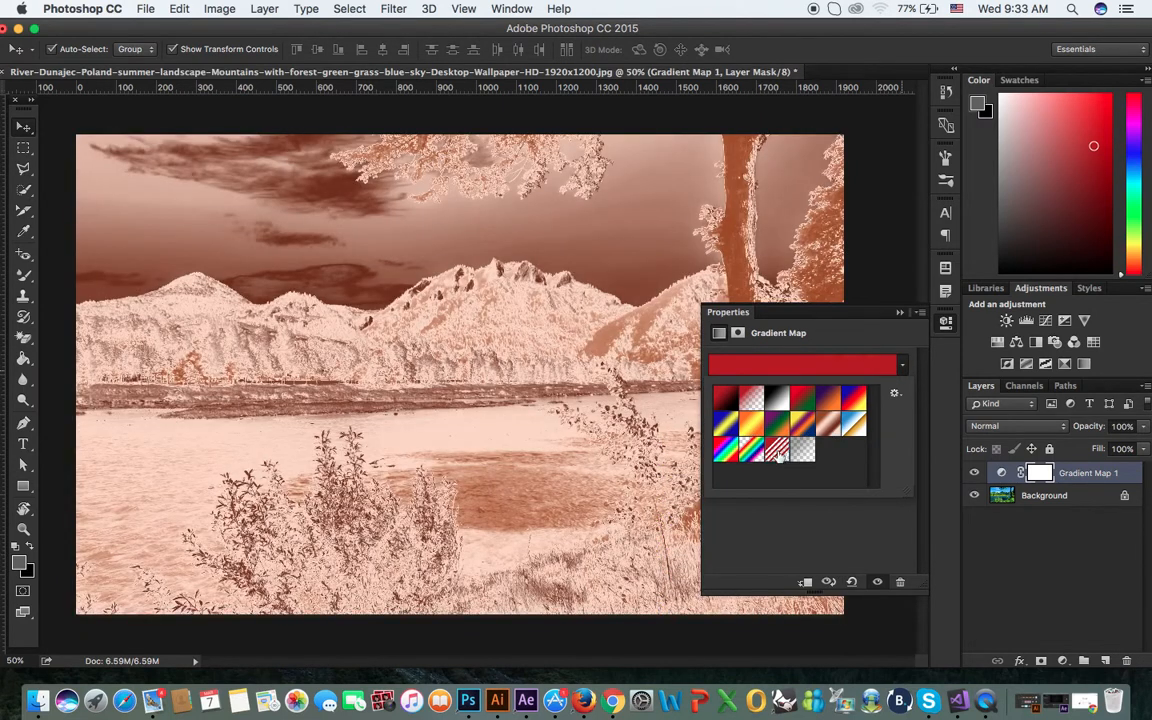
Step: Try the transparent rainbow and spectrum gradients on the Gradient Map, then close its properties and delete the adjustment layer
click(756, 453)
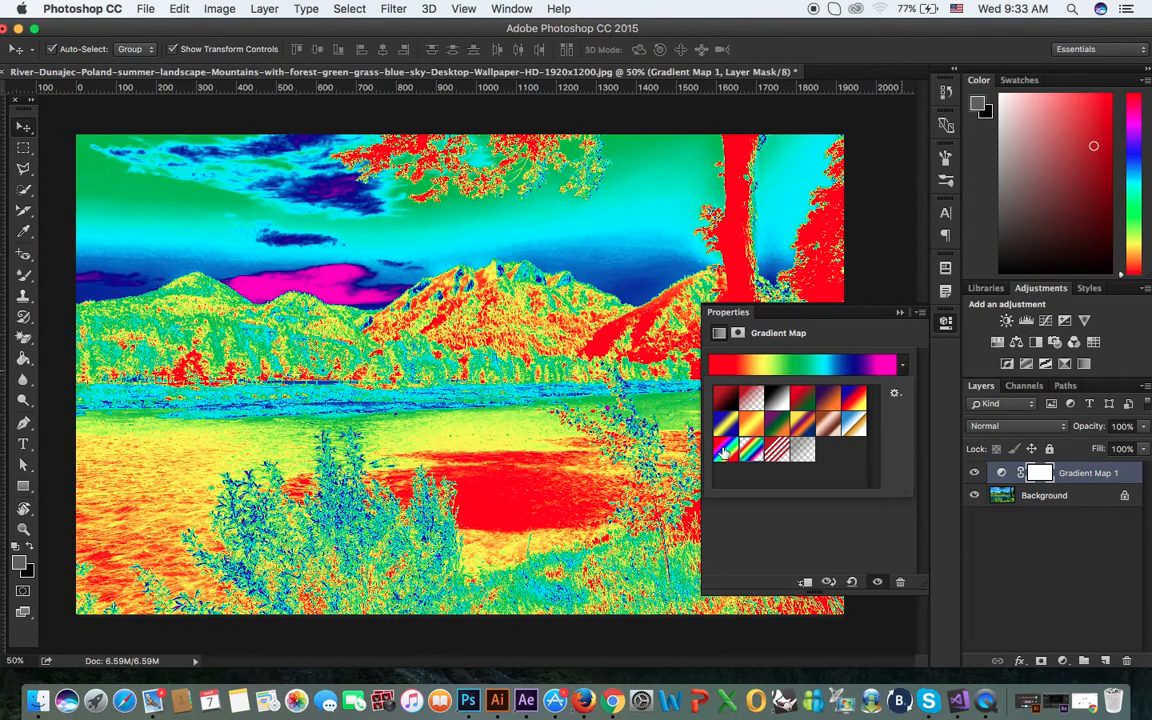
click(725, 453)
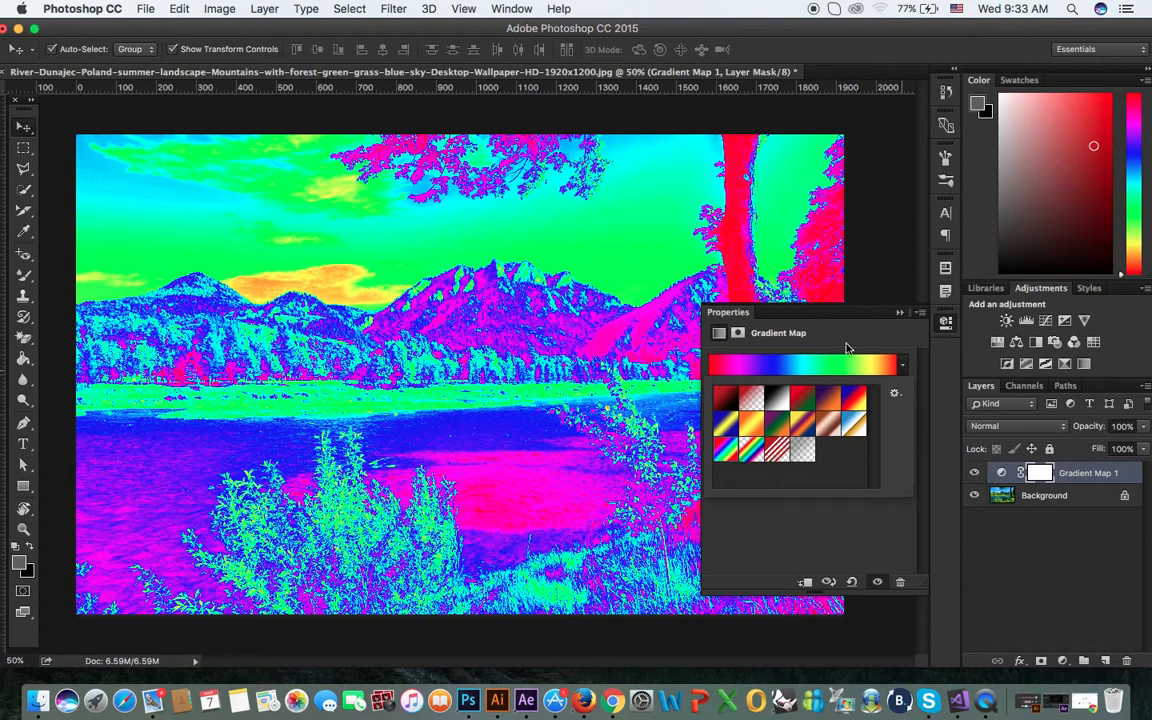
click(901, 315)
click(901, 313)
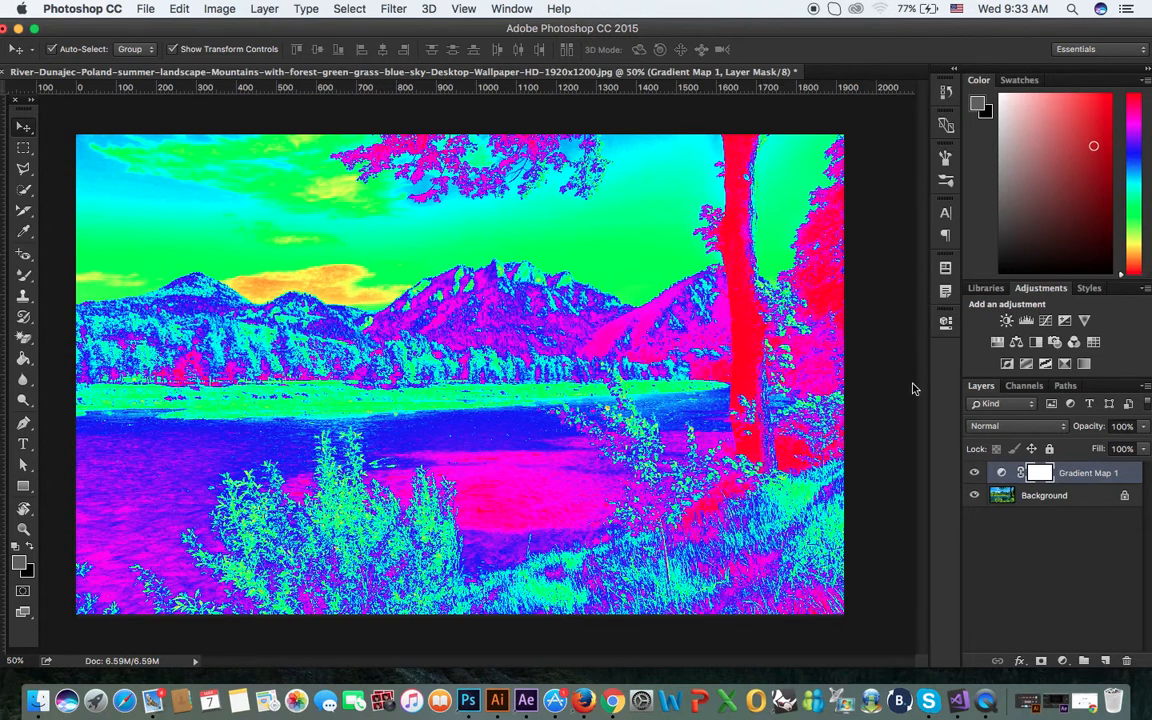
key(Delete)
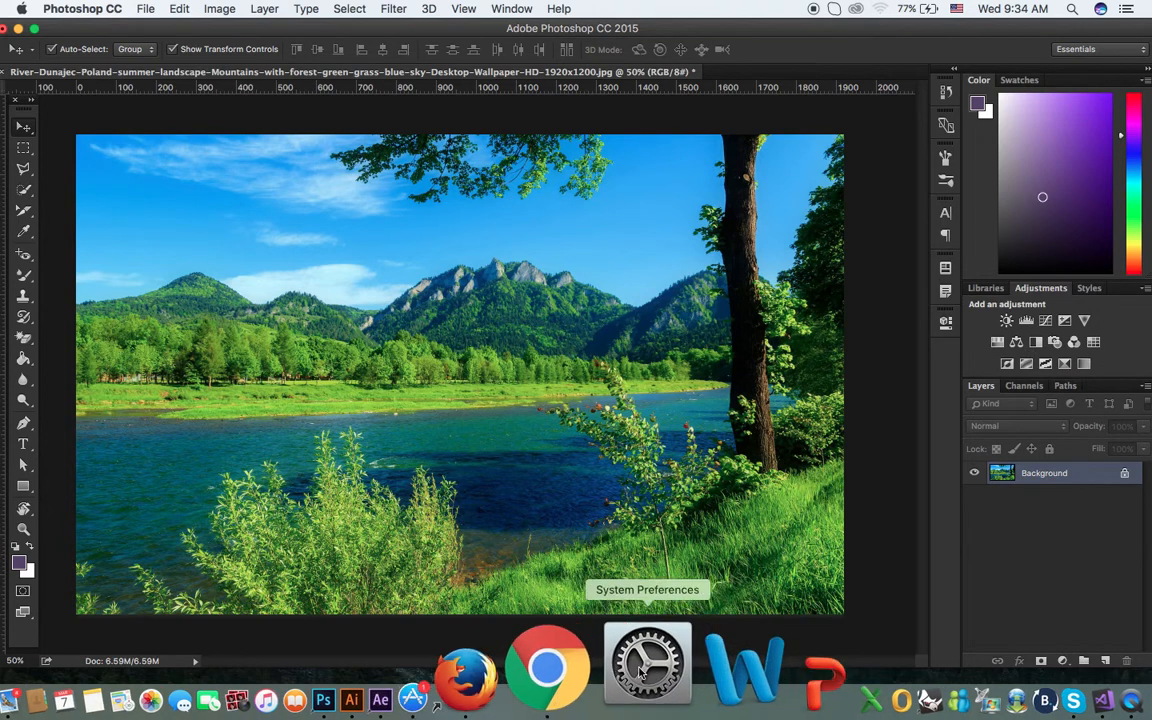
click(145, 10)
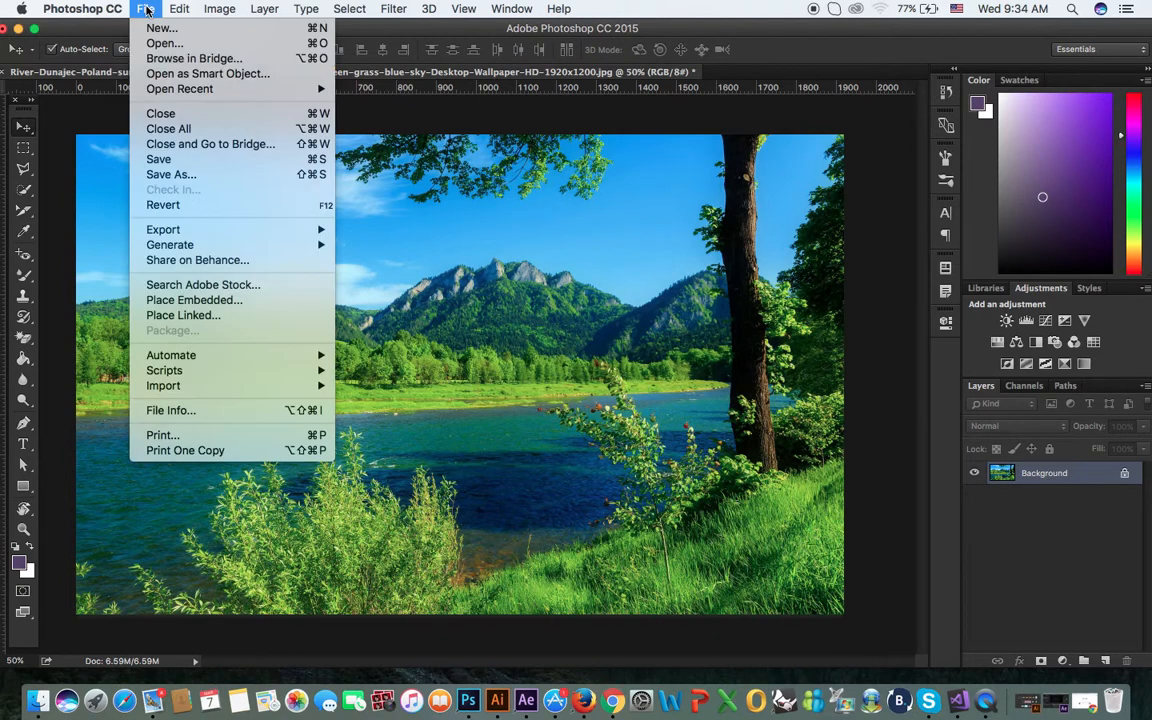
click(183, 46)
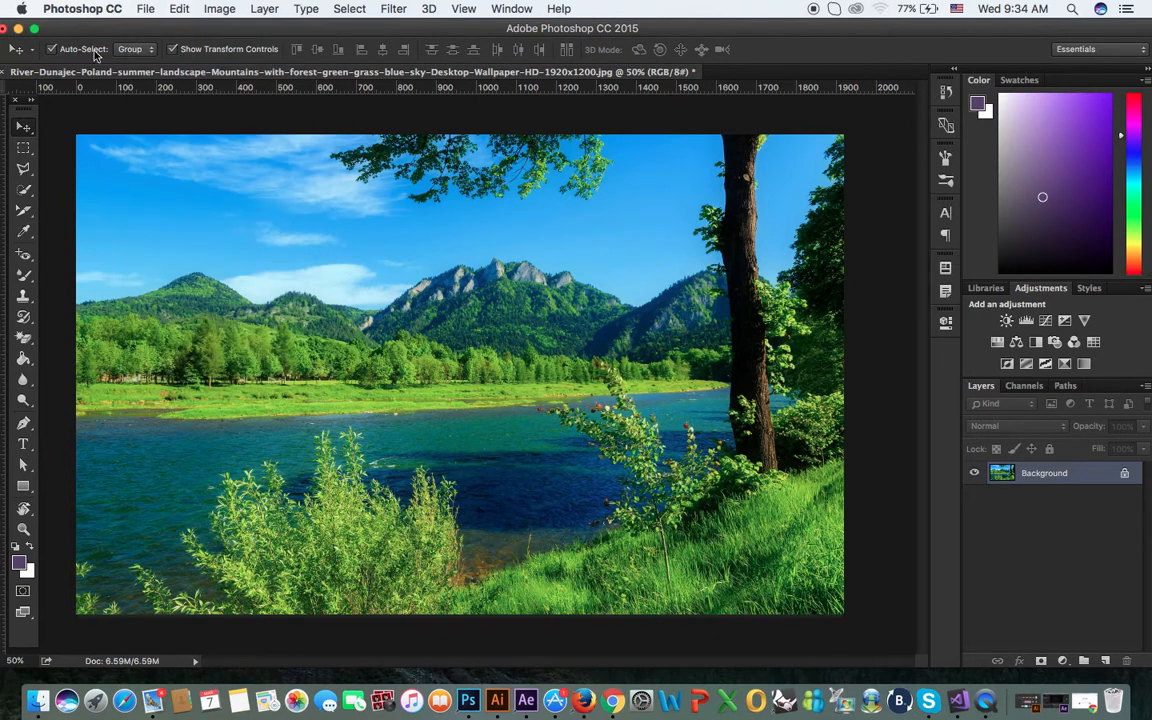
drag(812, 237, 808, 396)
click(713, 489)
Step: Switch to a new Chrome window and search Google Images for "girl"
right_click(607, 712)
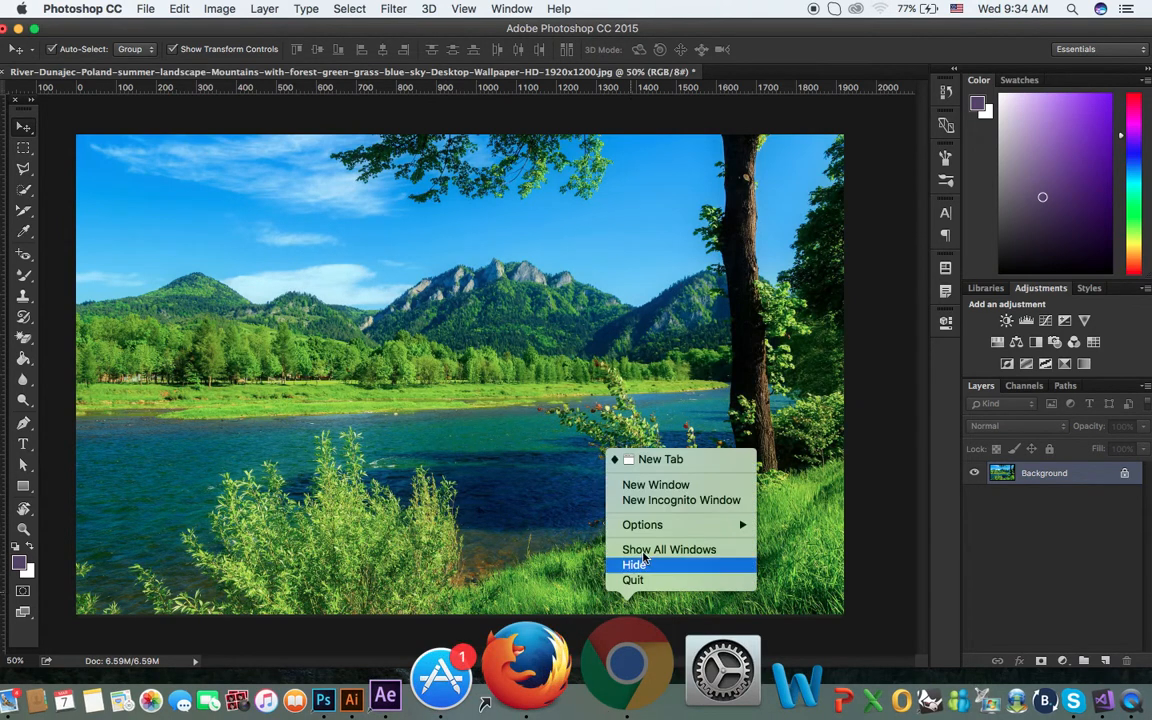
click(660, 485)
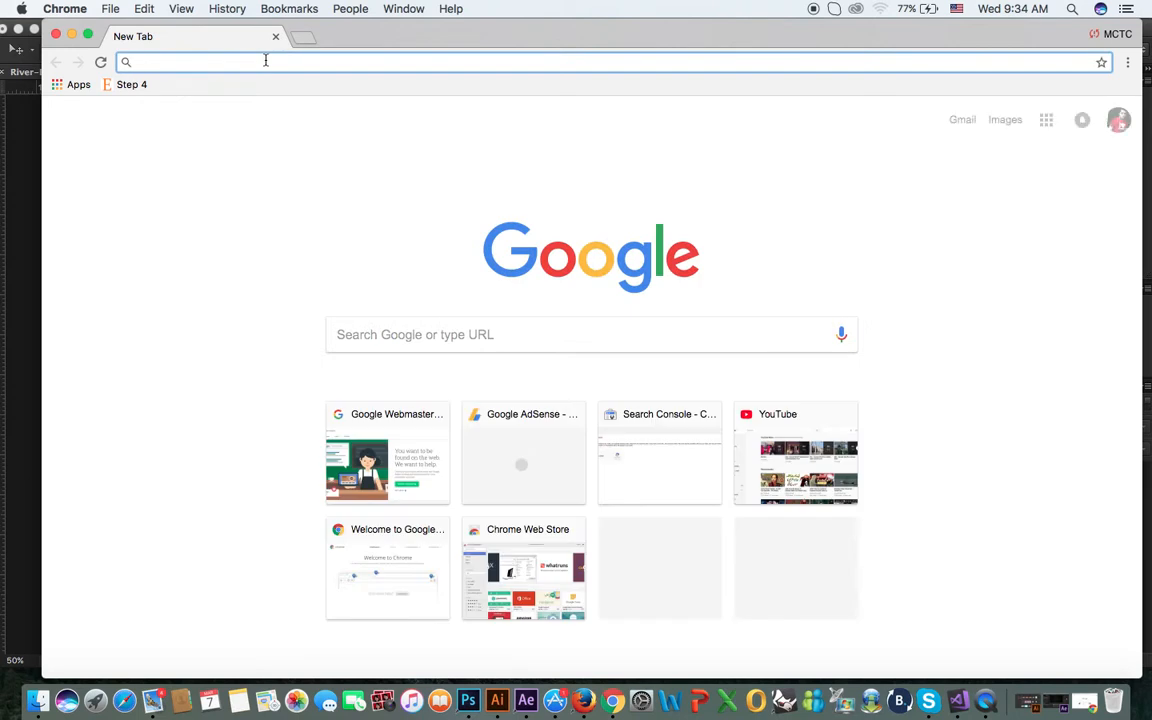
text(girl)
key(Return)
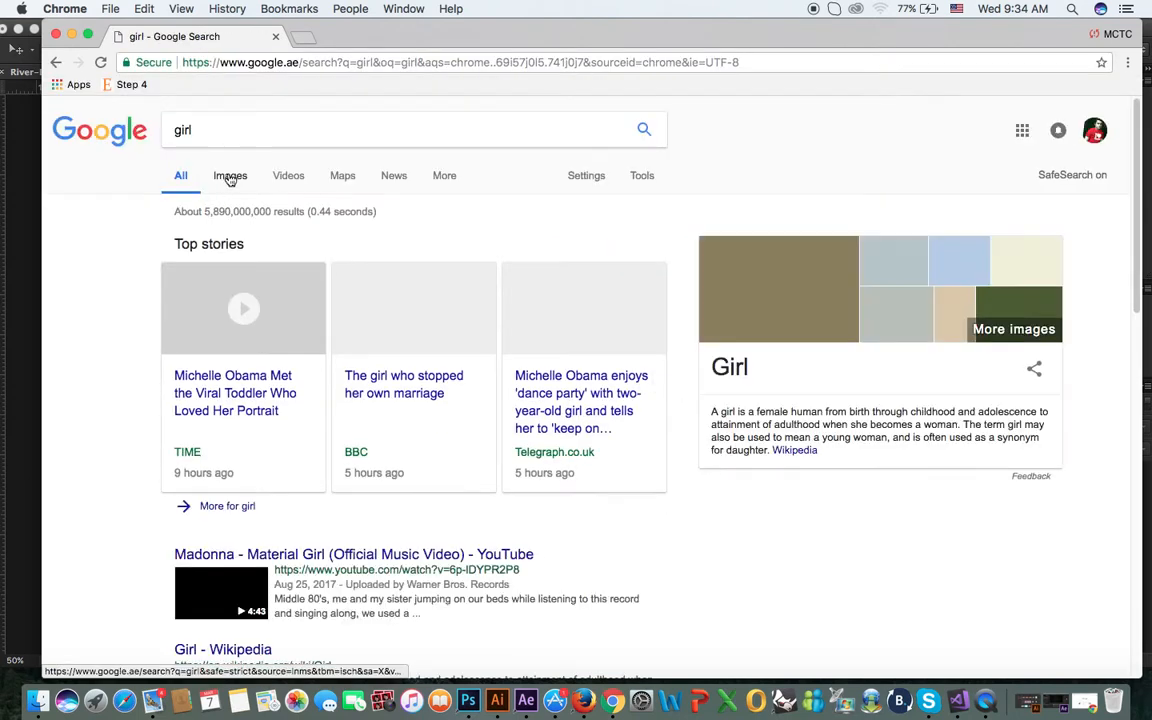
click(229, 177)
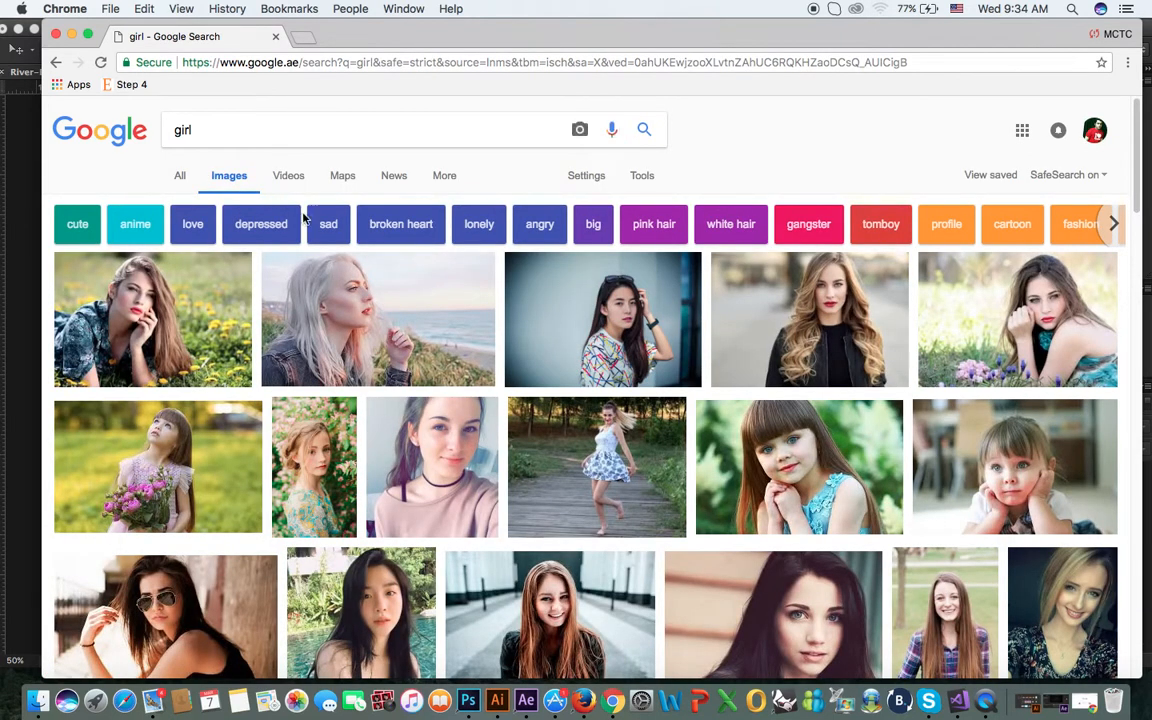
Step: Preview the selfie in the pink top, then the 1920 × 1200 dark-haired woman portrait, and visit the portrait's source page
click(457, 453)
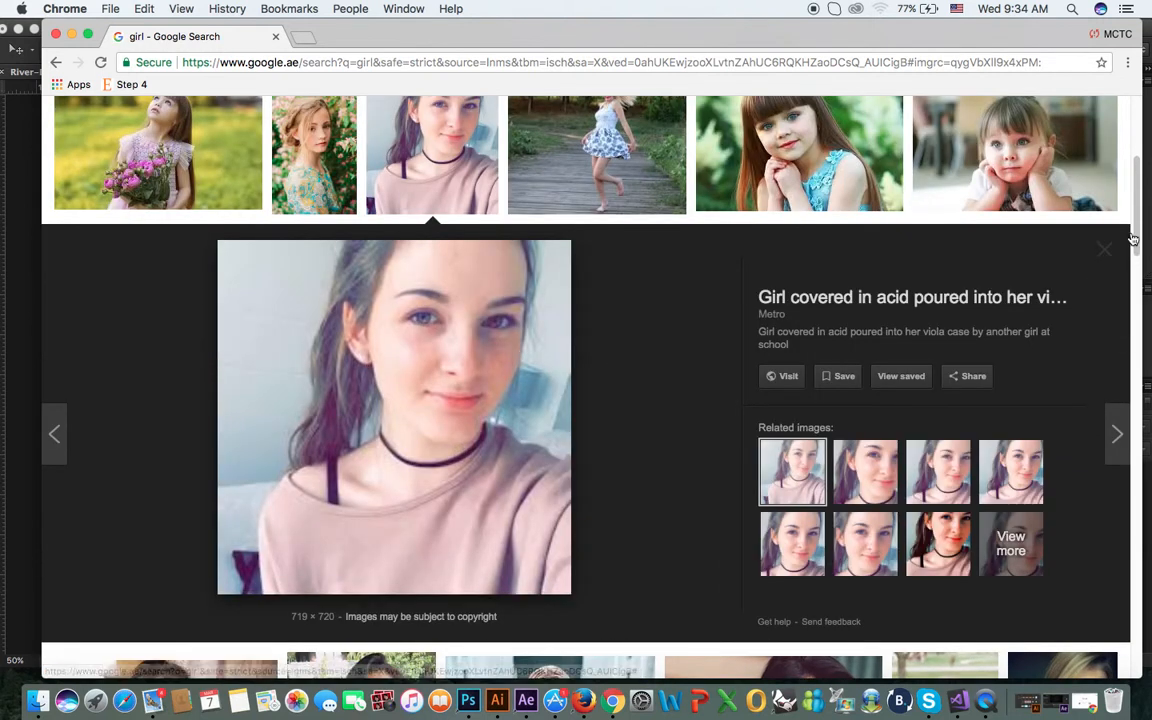
scroll(1139, 210, down, 1)
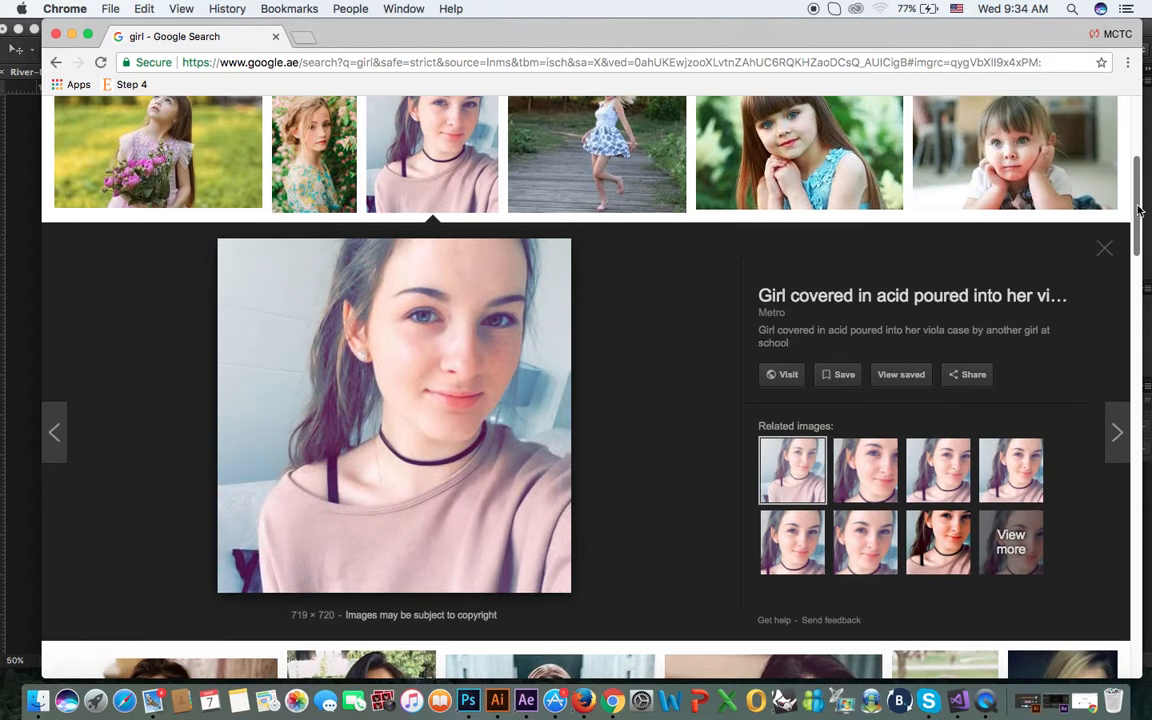
scroll(1139, 210, down, 5)
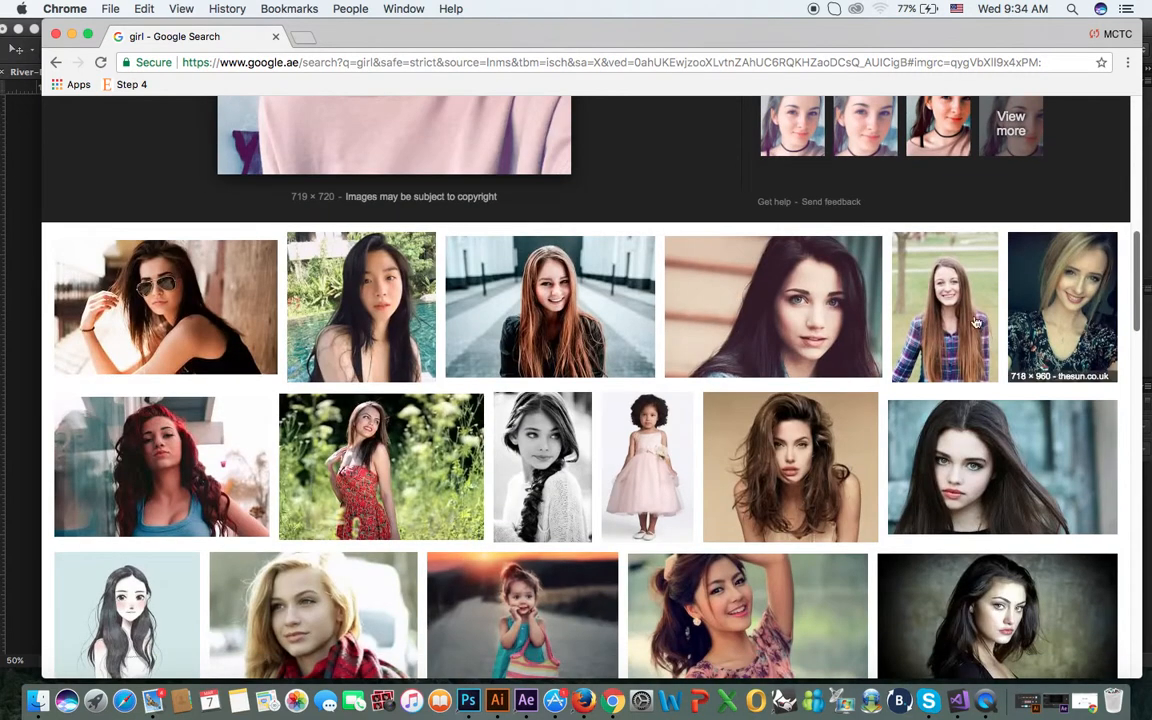
click(805, 321)
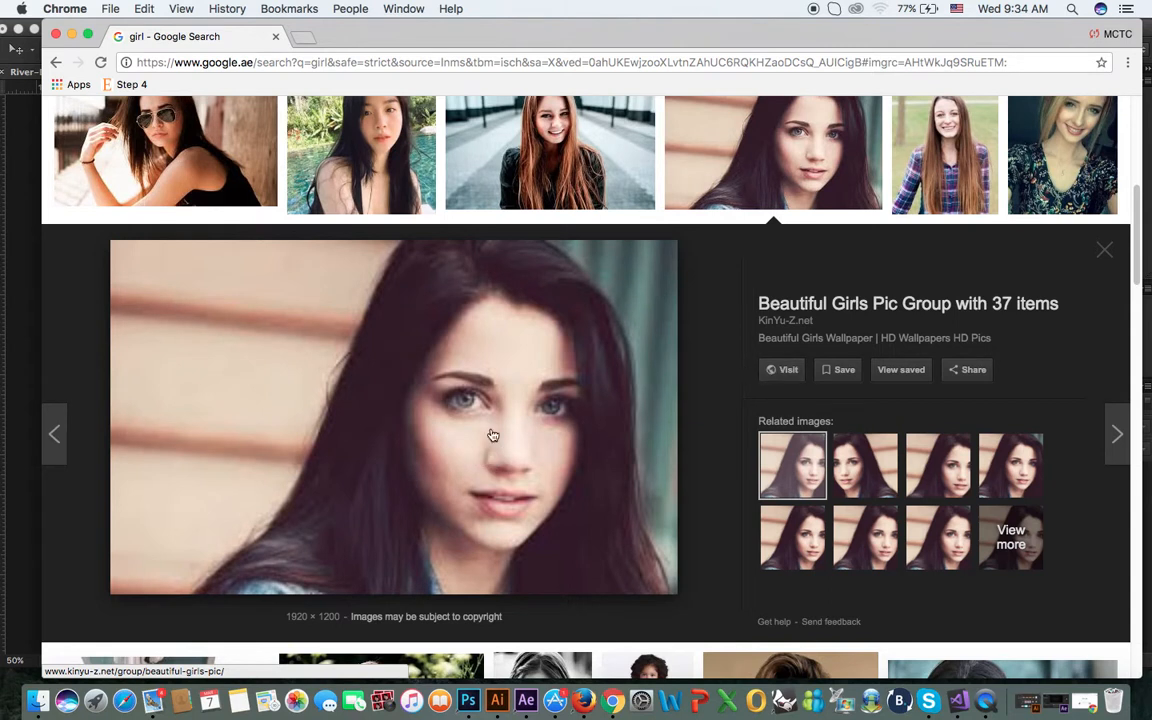
click(783, 369)
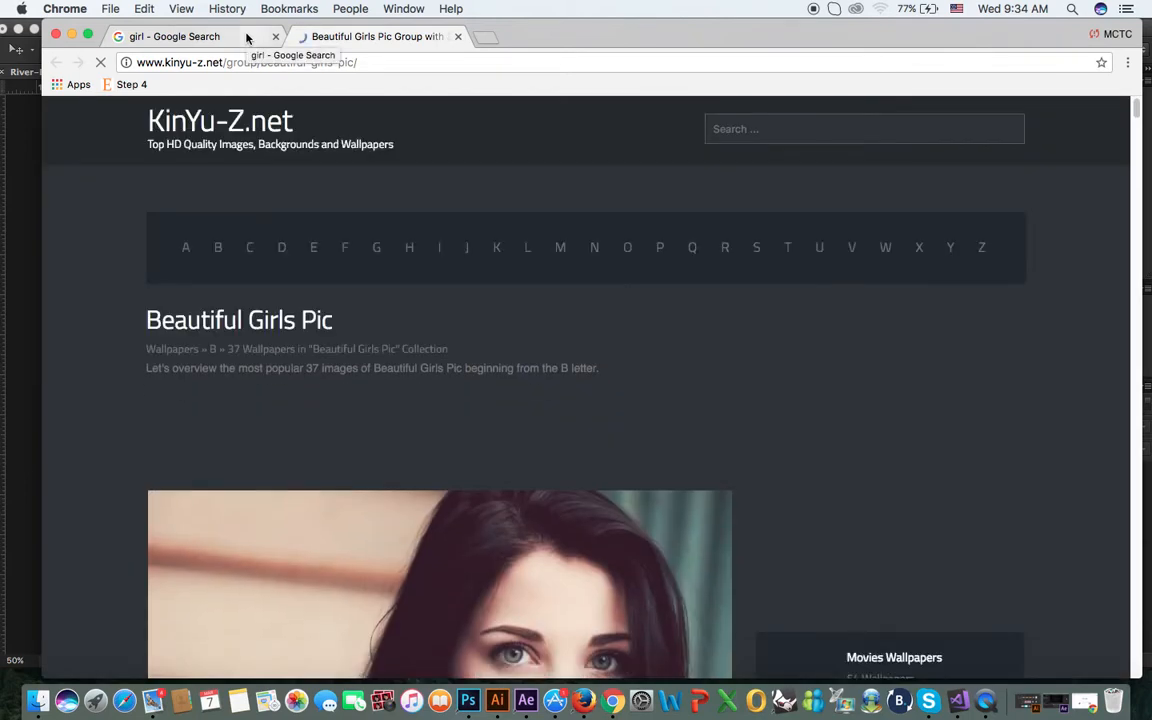
Step: Save the dark-haired woman portrait to the Desktop as a JPEG image named girl
scroll(1138, 115, down, 5)
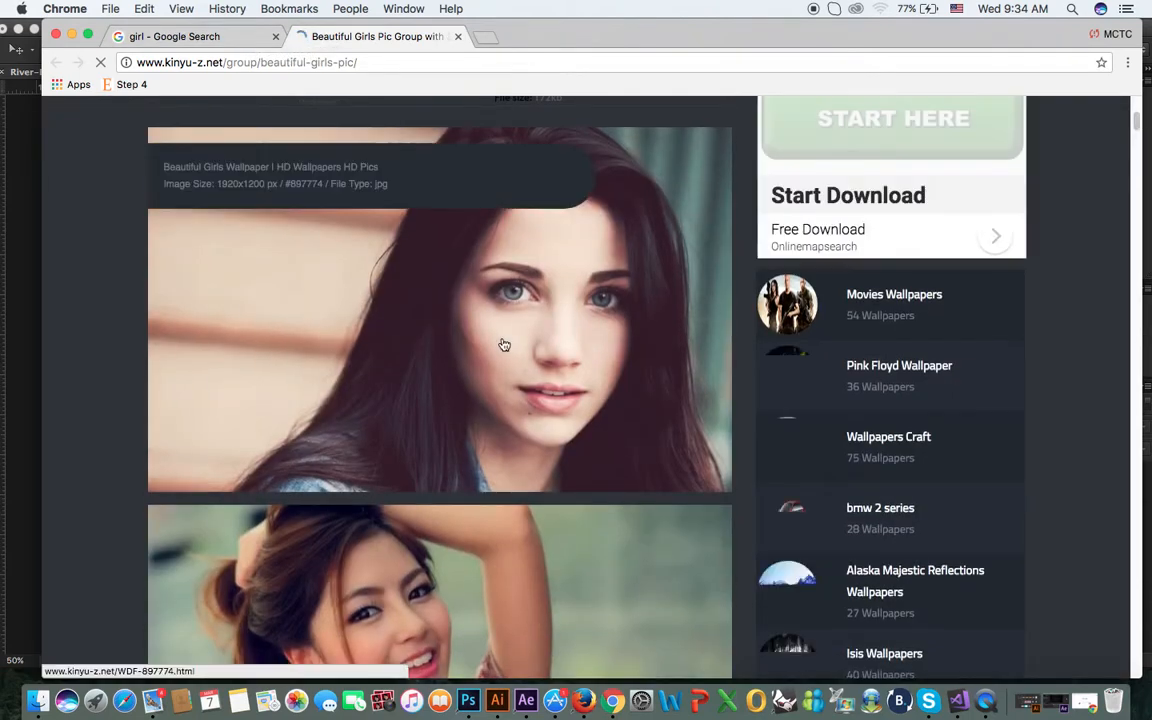
right_click(498, 332)
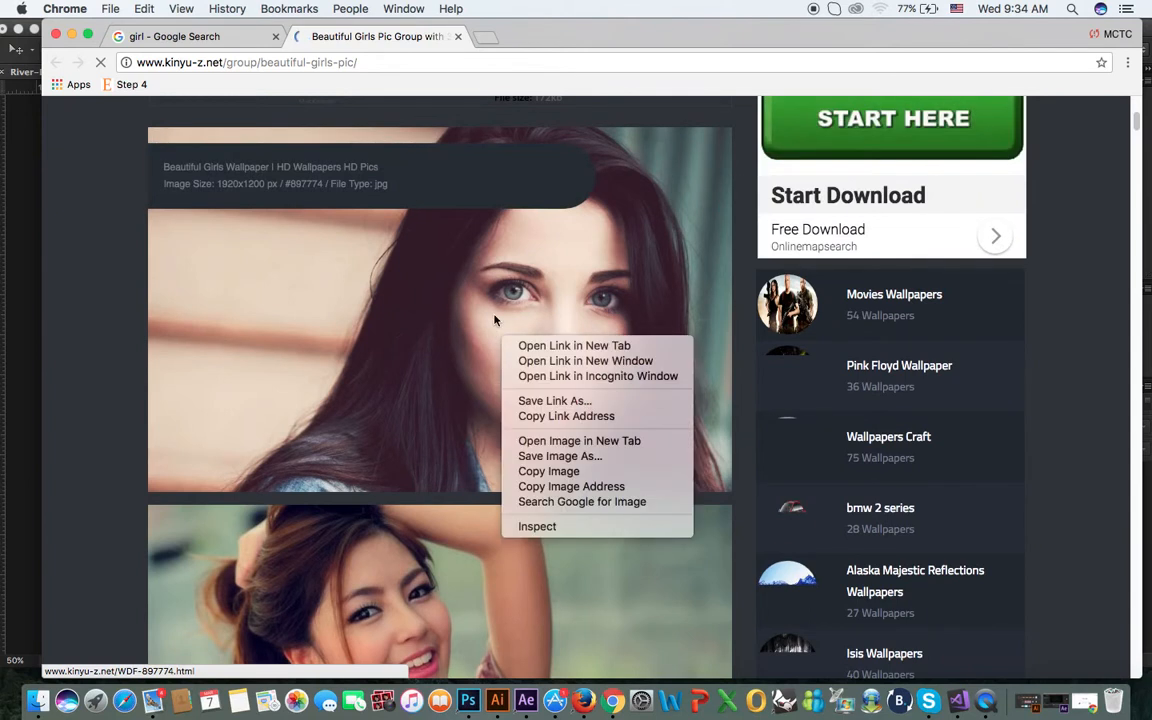
click(540, 470)
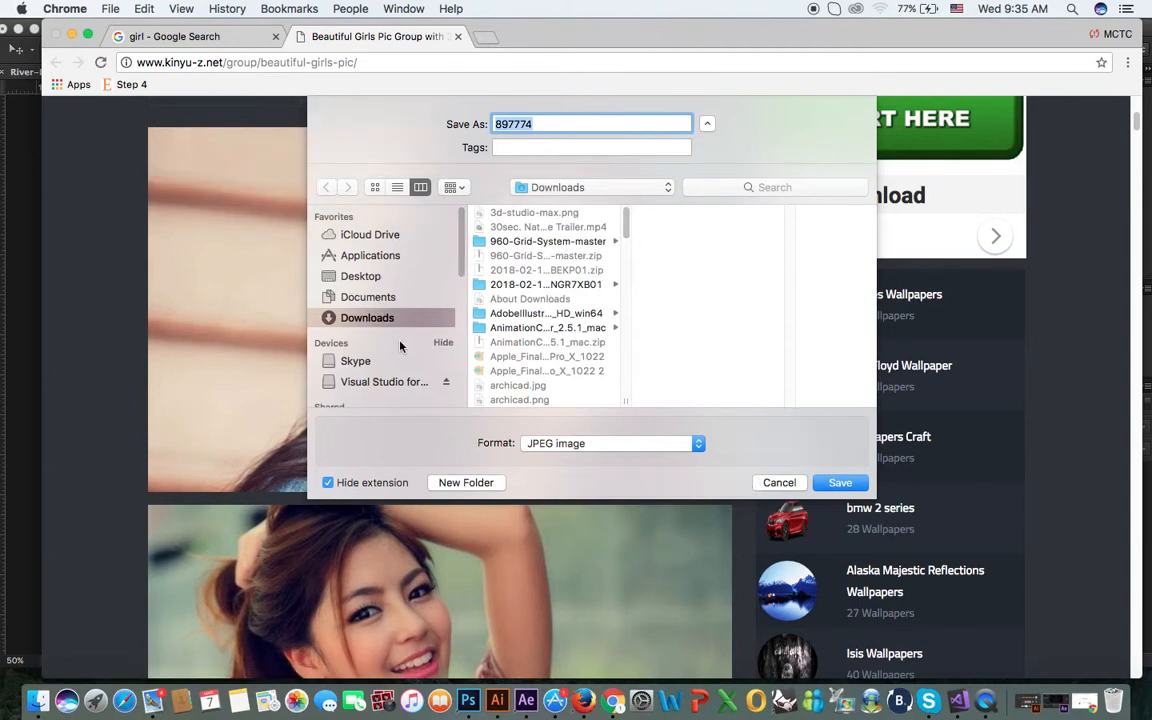
click(332, 276)
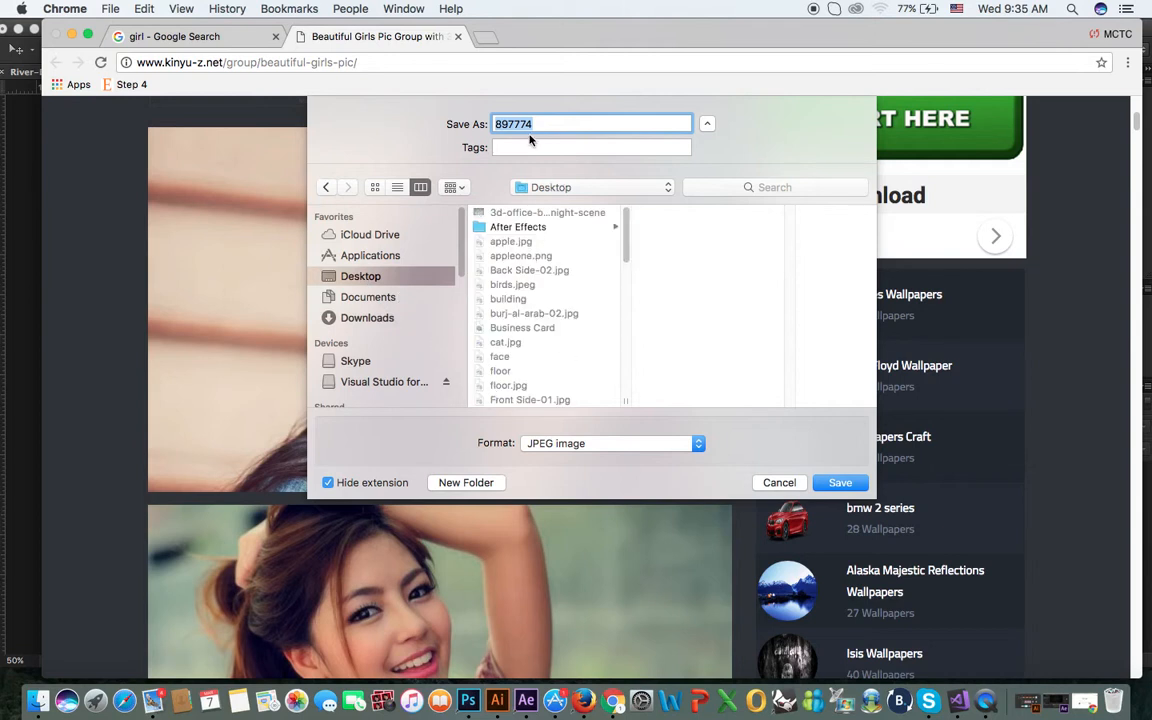
text(girl)
click(823, 488)
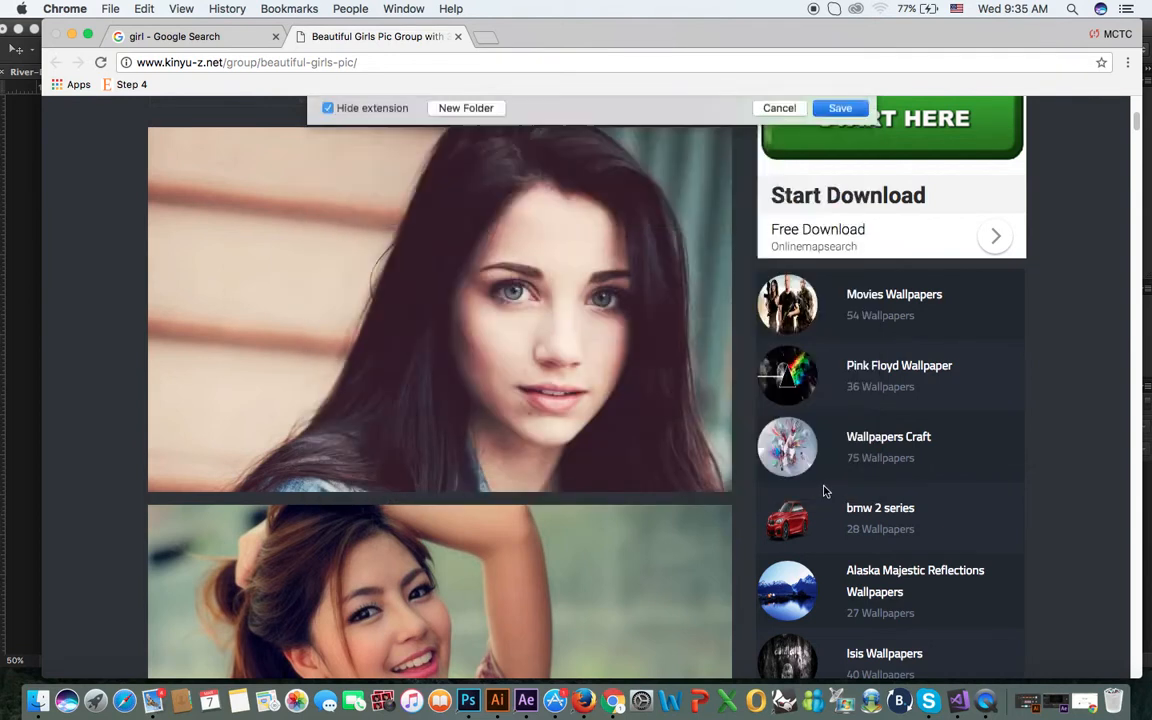
Step: Switch to Photoshop and open the image girl pic from the Desktop
click(75, 38)
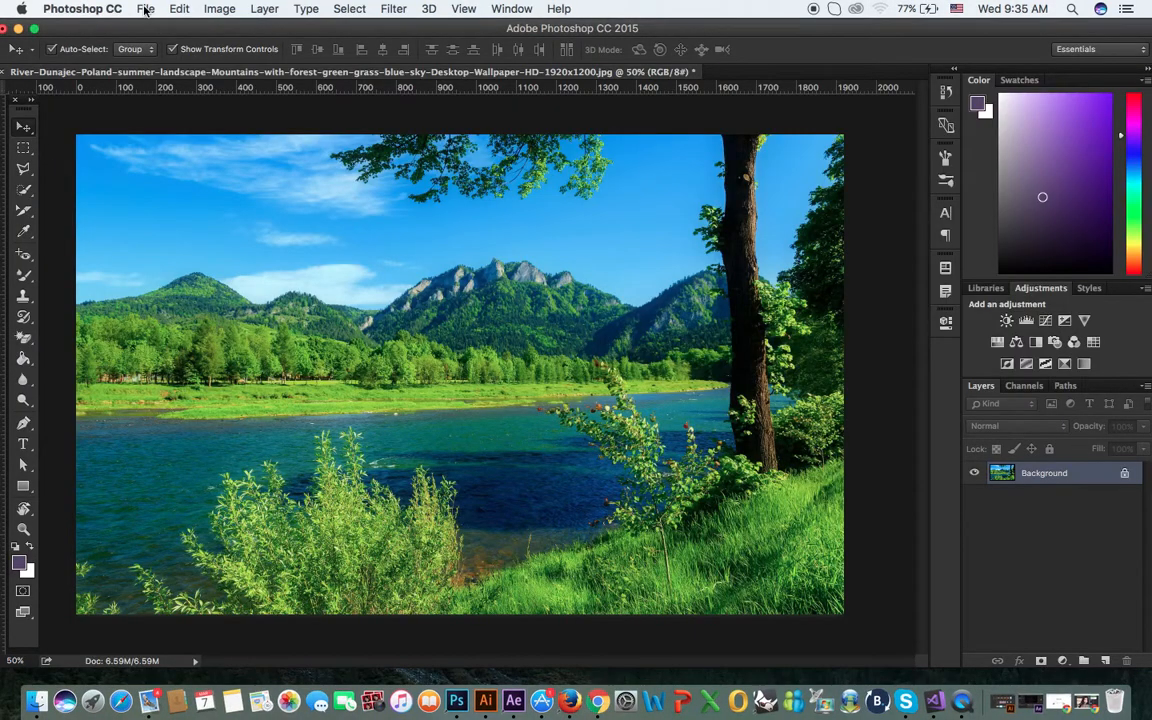
click(145, 8)
click(168, 44)
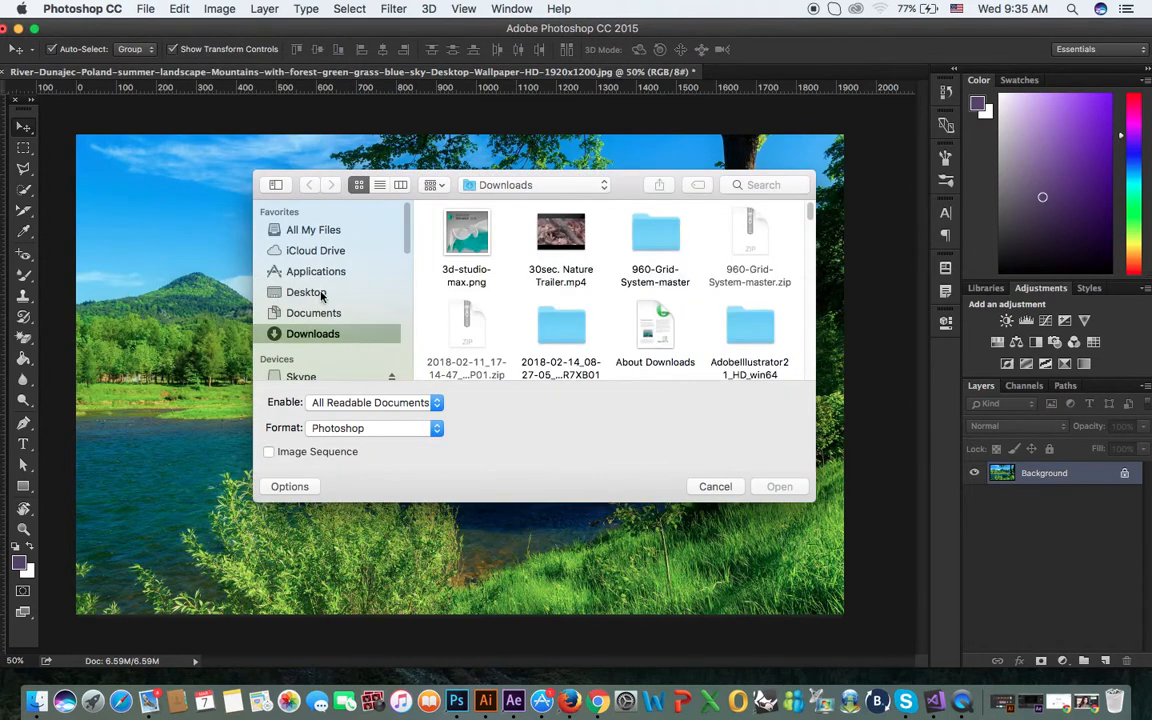
click(306, 292)
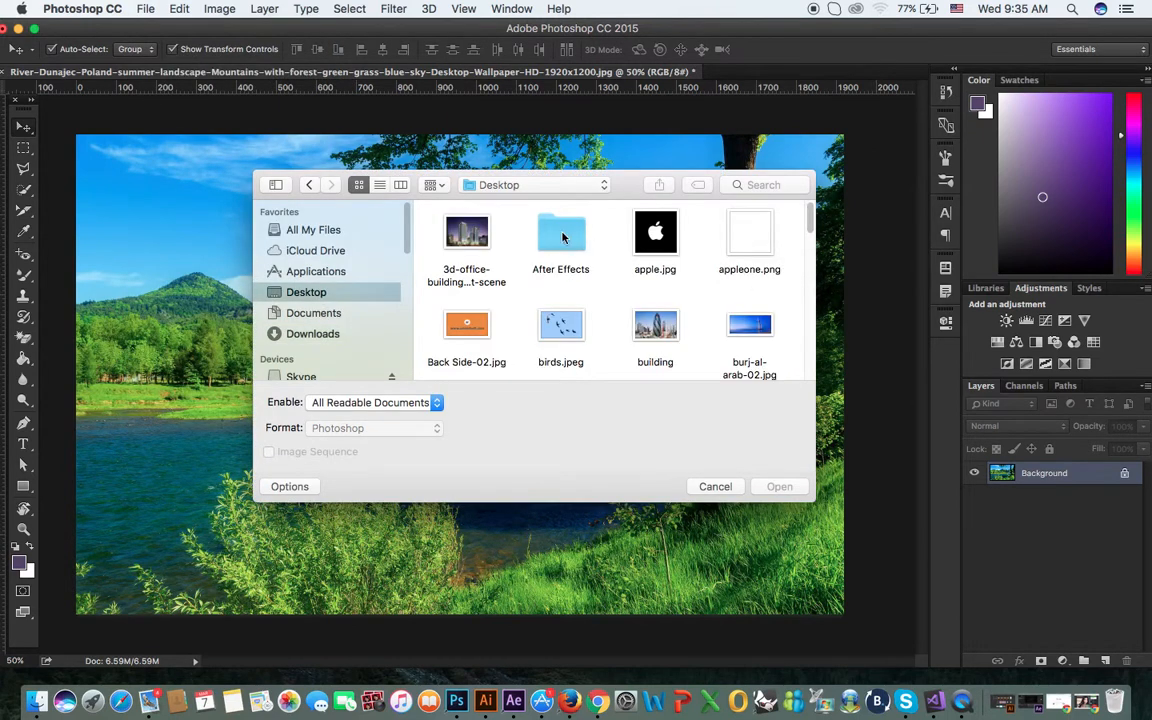
click(572, 238)
key(g)
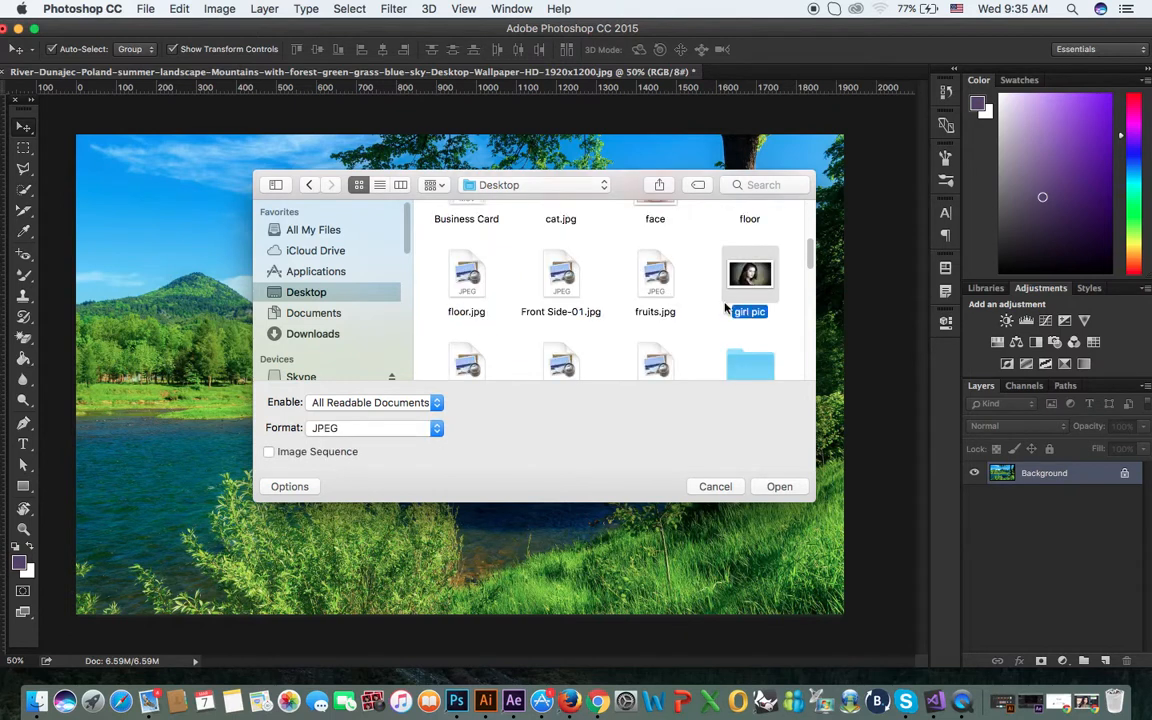
click(776, 486)
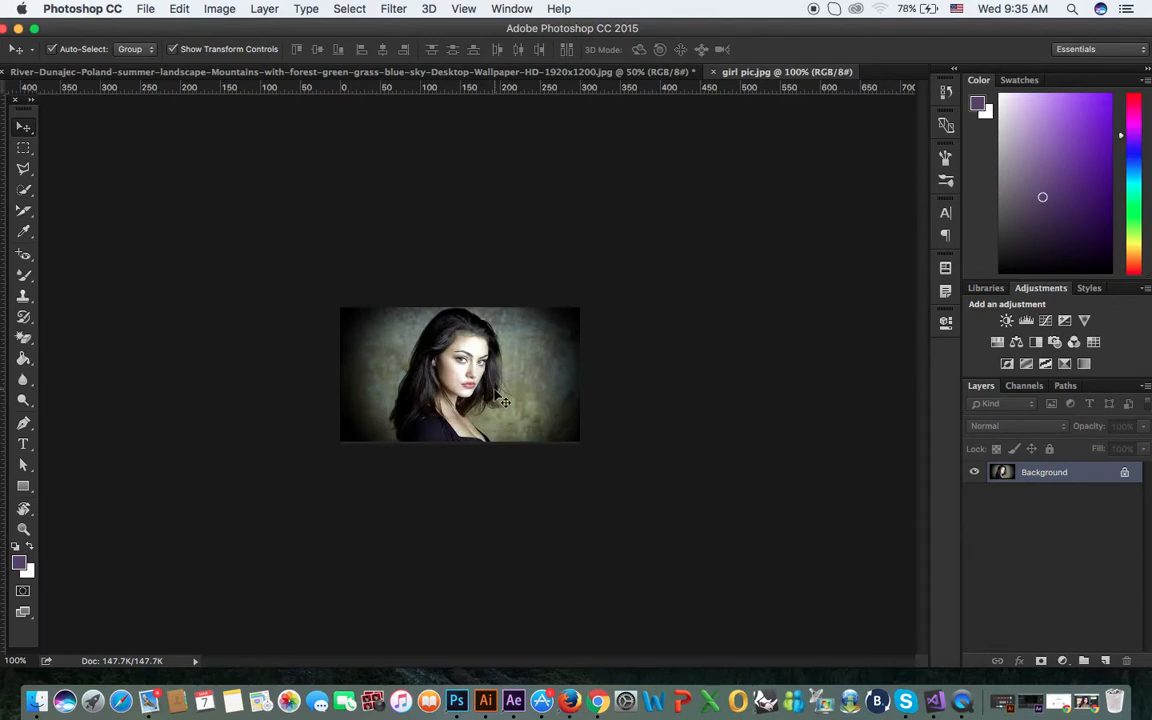
Step: Inspect girl pic.jpg at 300% magnification, then close the document
key(super+equal)
key(super+equal)
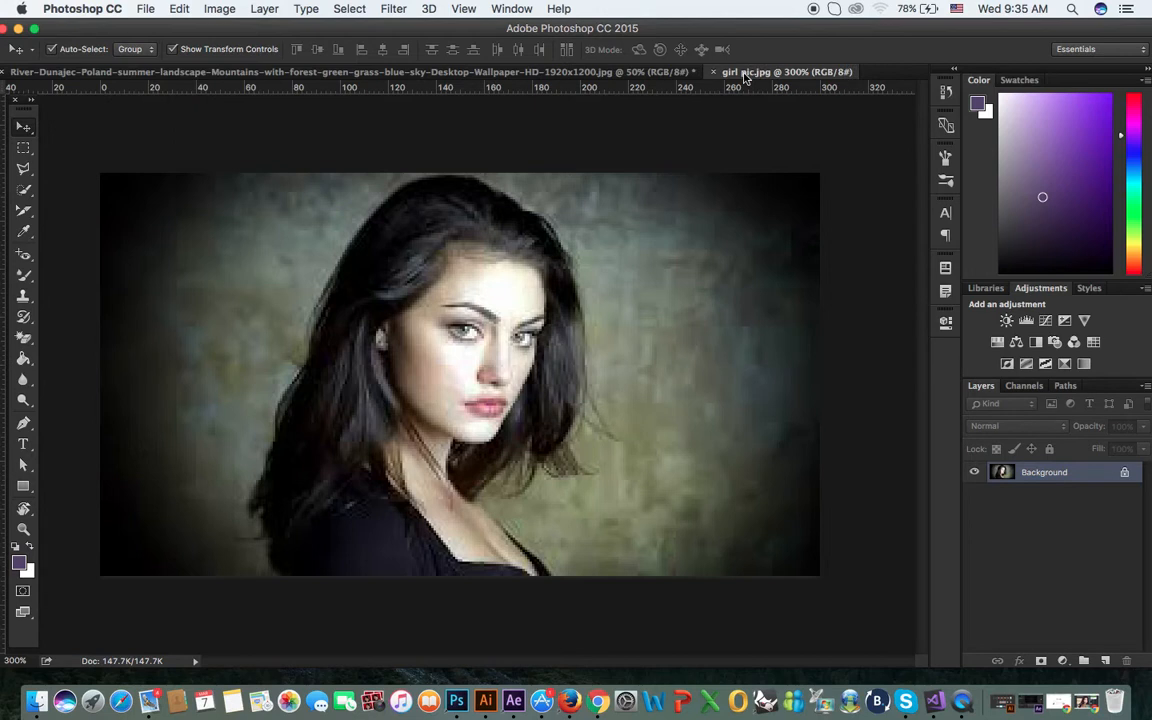
key(super+w)
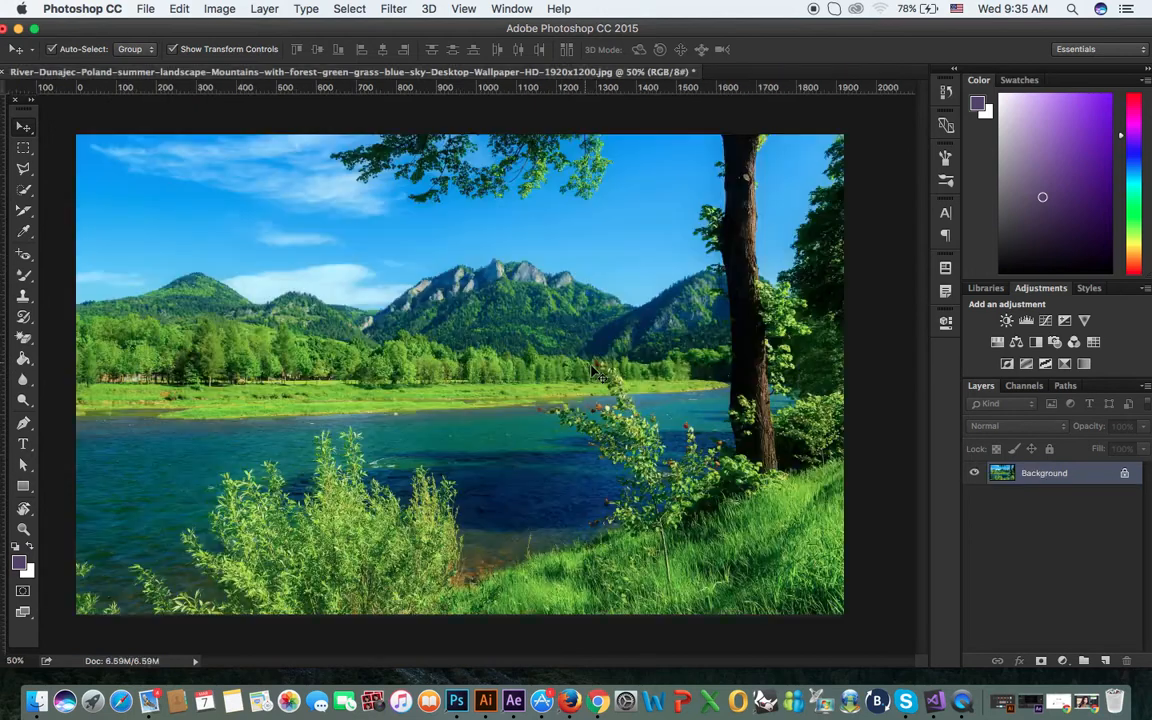
Step: Minimise the Photoshop window, return to the Beautiful Girls Pic page in Chrome and open the dark-haired woman portrait's own wallpaper page
click(18, 28)
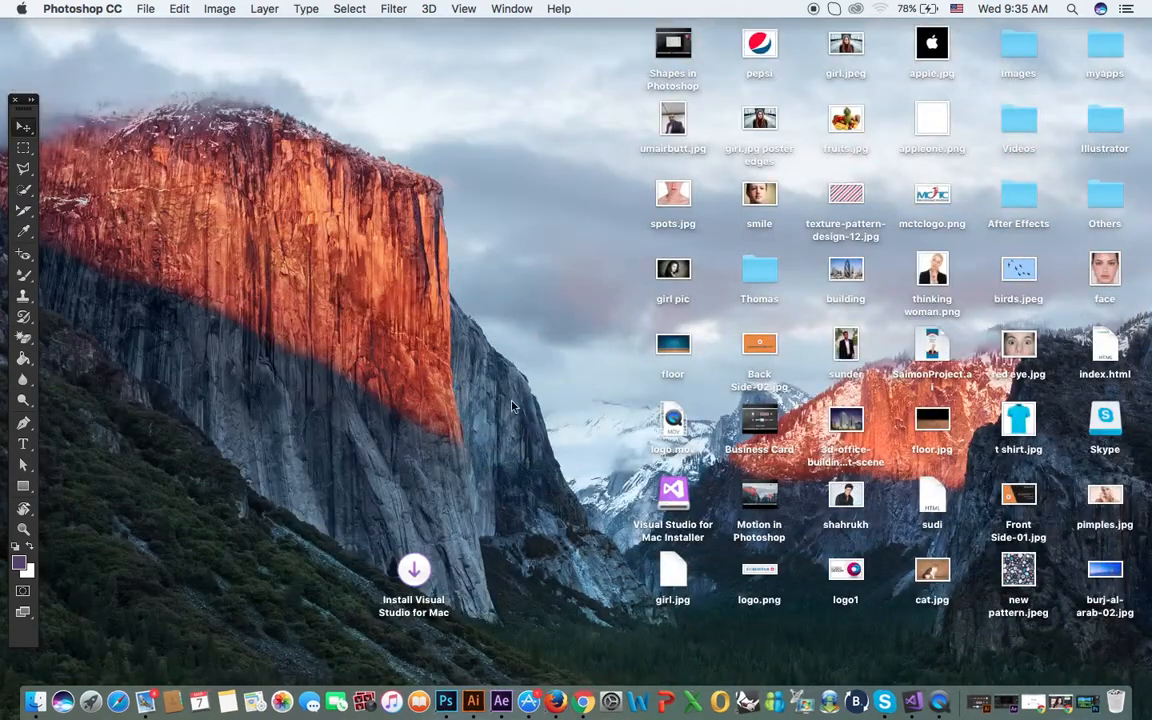
click(458, 356)
right_click(588, 700)
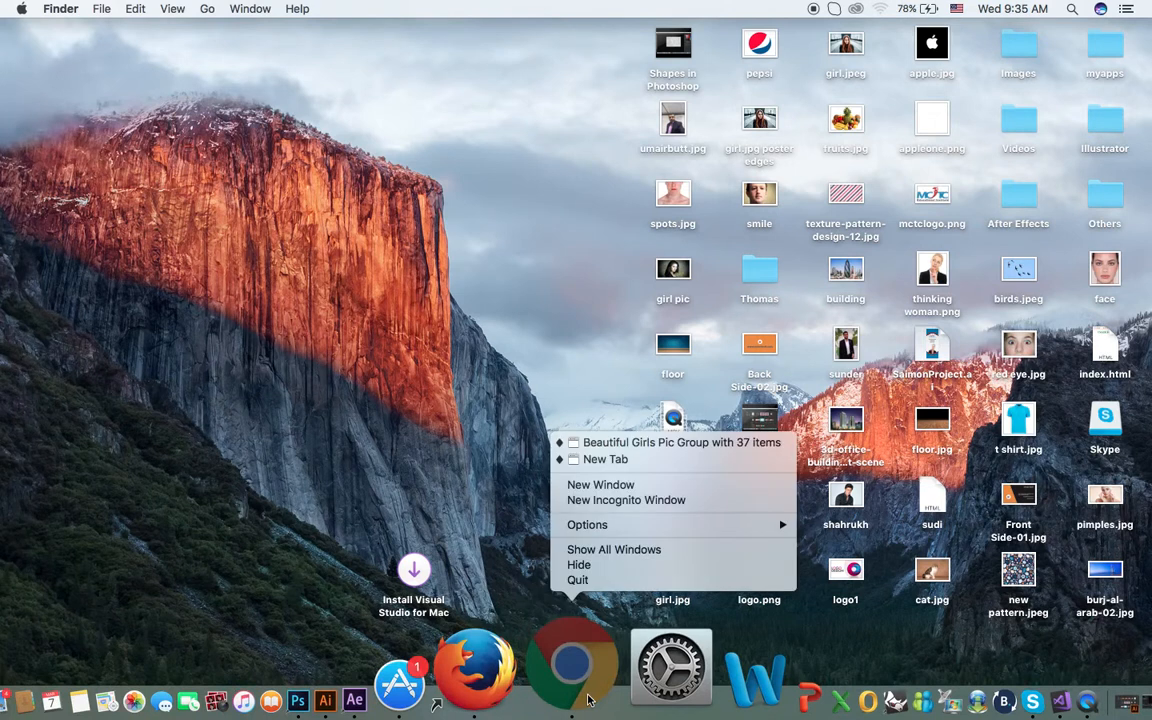
click(640, 442)
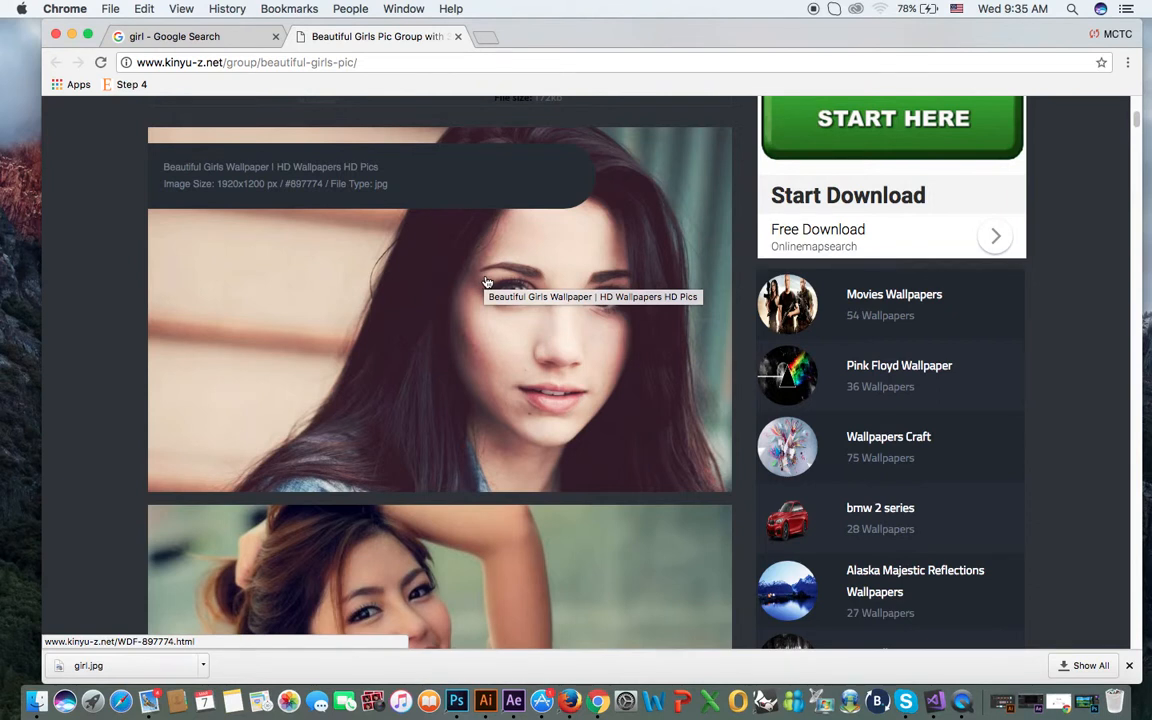
click(500, 343)
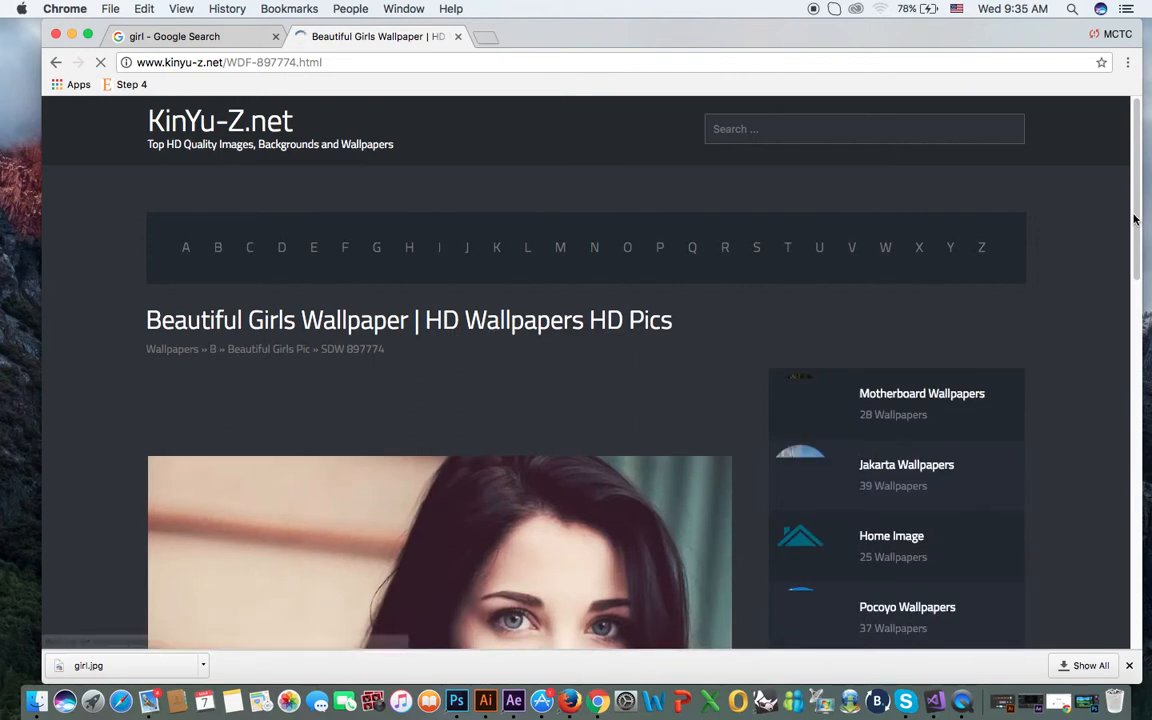
scroll(1133, 236, down, 2)
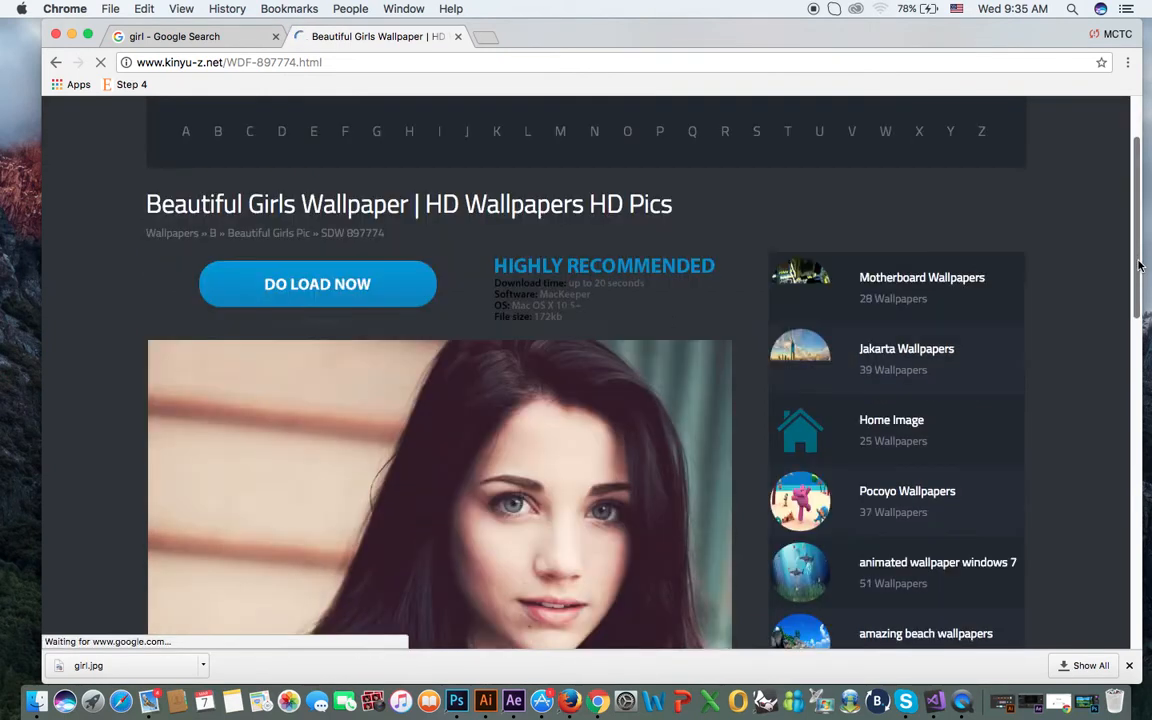
scroll(675, 390, down, 3)
right_click(513, 356)
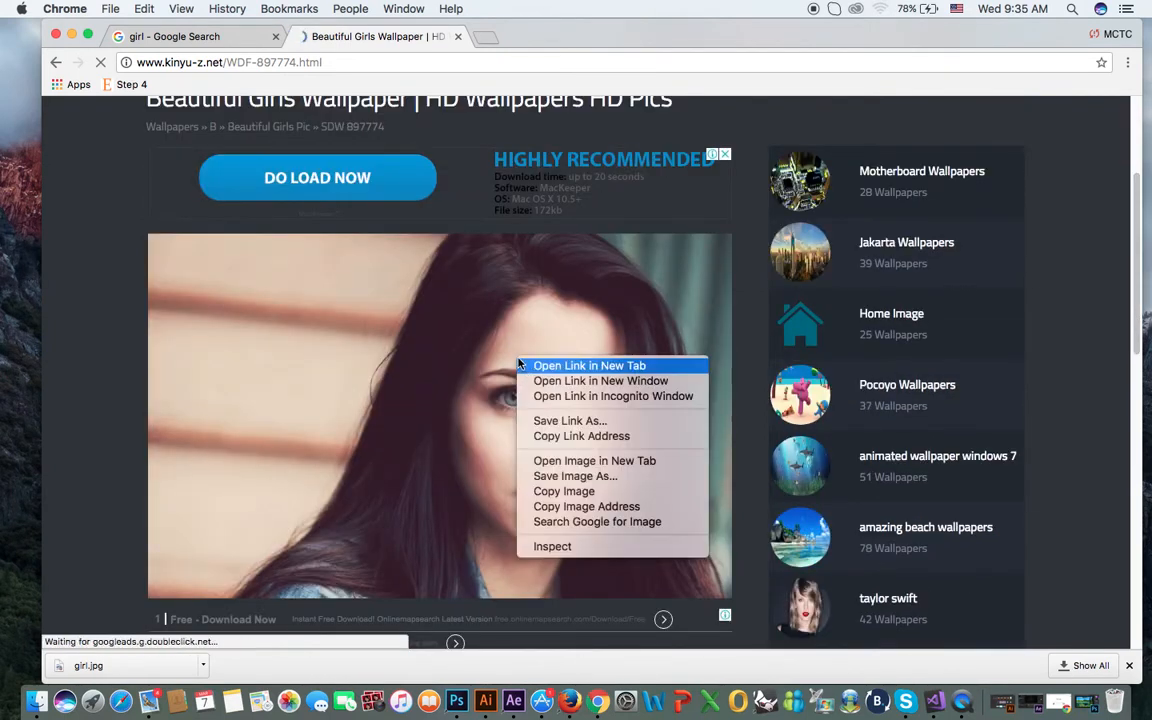
click(560, 476)
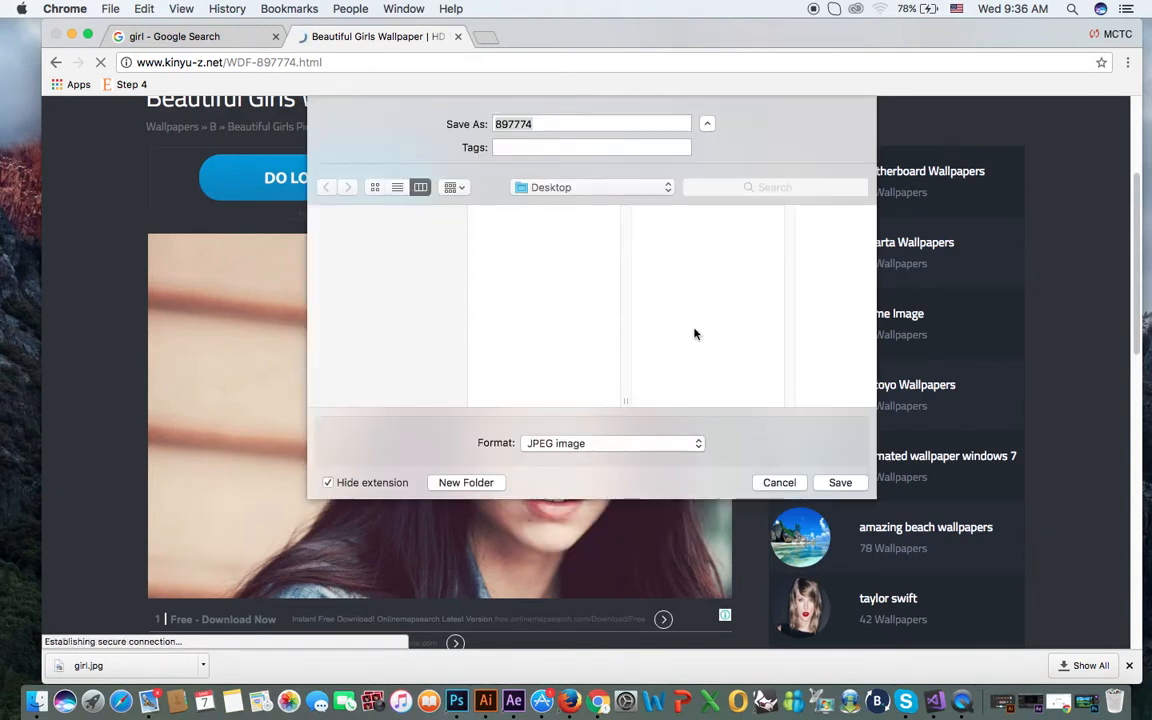
click(786, 484)
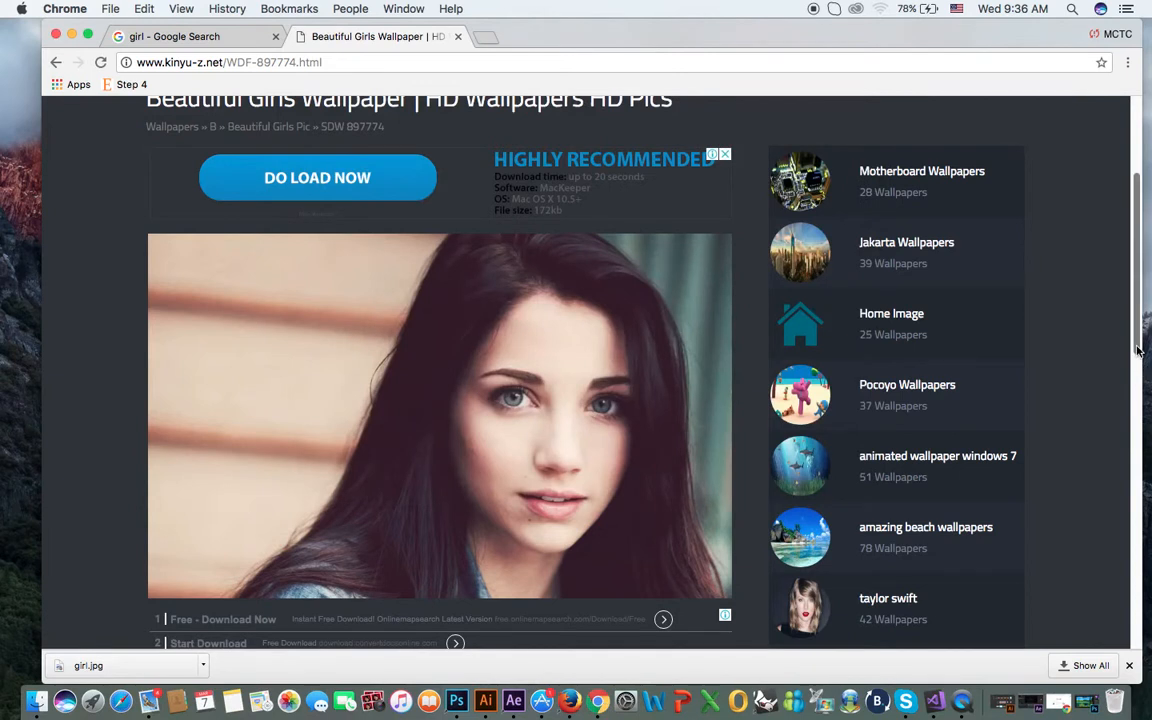
Step: Open the dark-haired woman wallpaper in its original size and save it to the Desktop as the JPEG image 897774
scroll(1135, 392, down, 3)
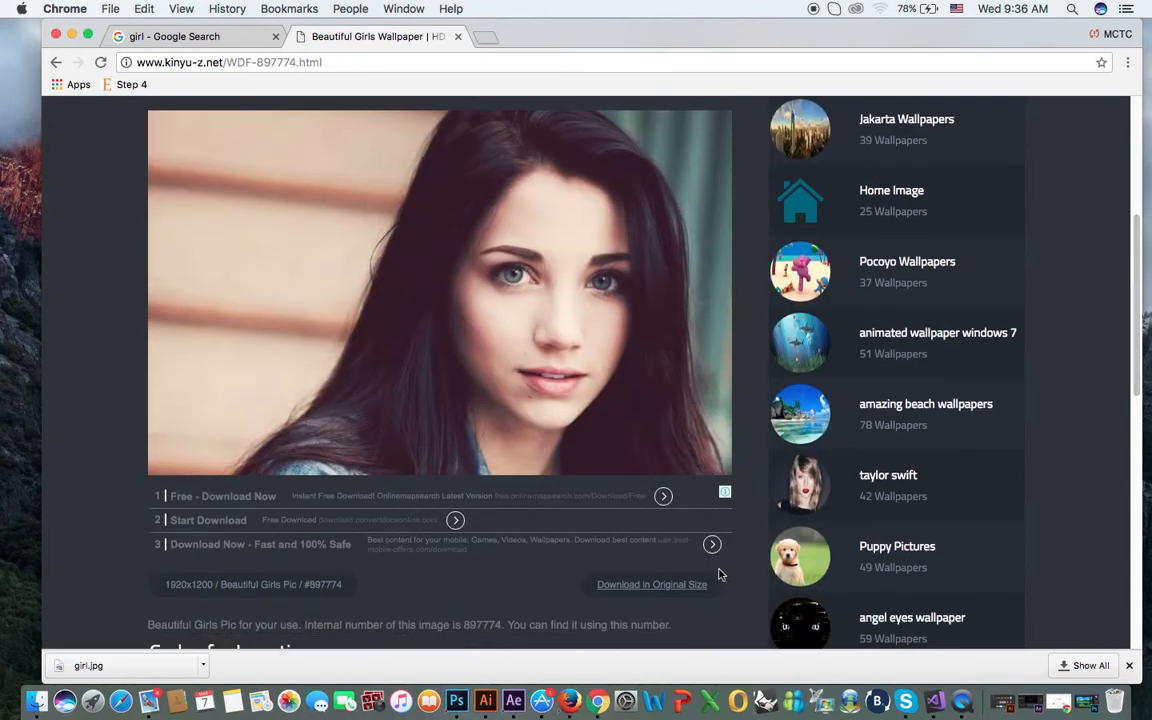
click(669, 592)
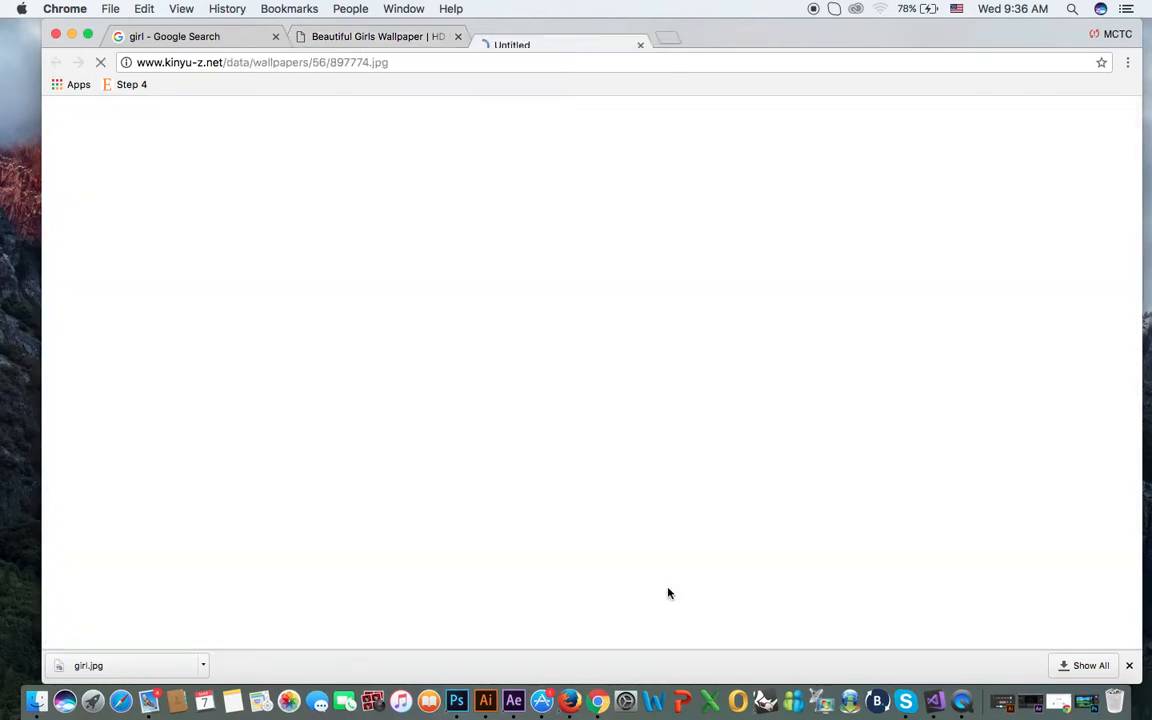
right_click(749, 264)
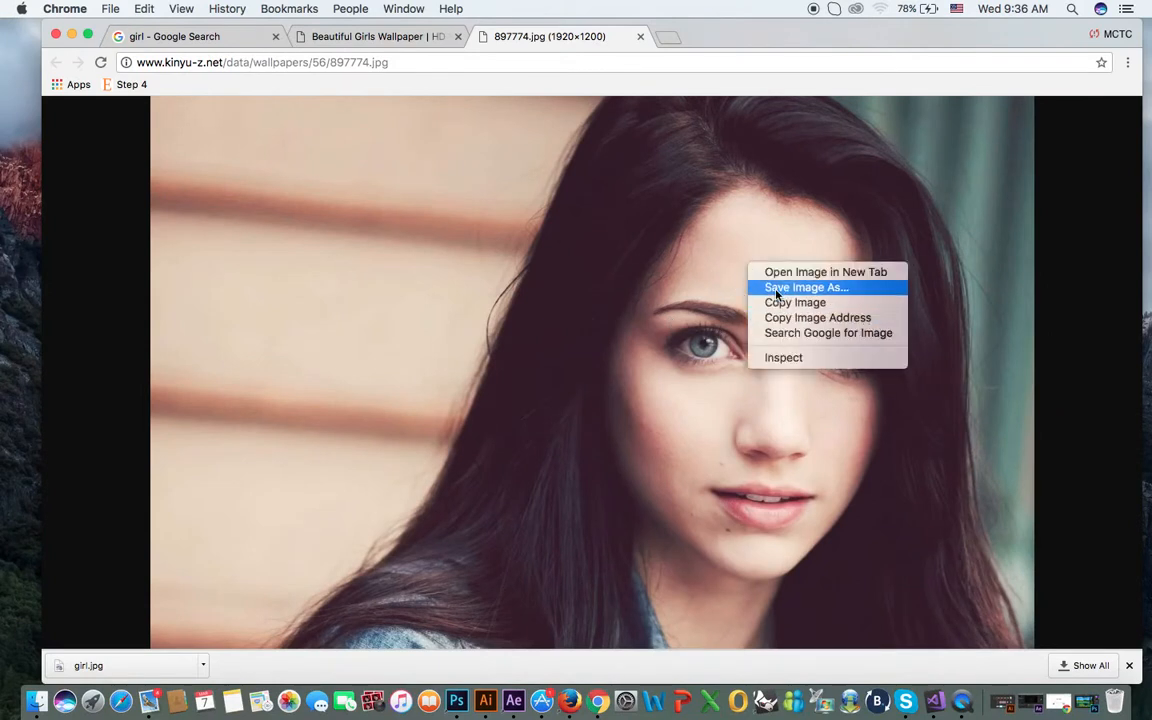
click(770, 288)
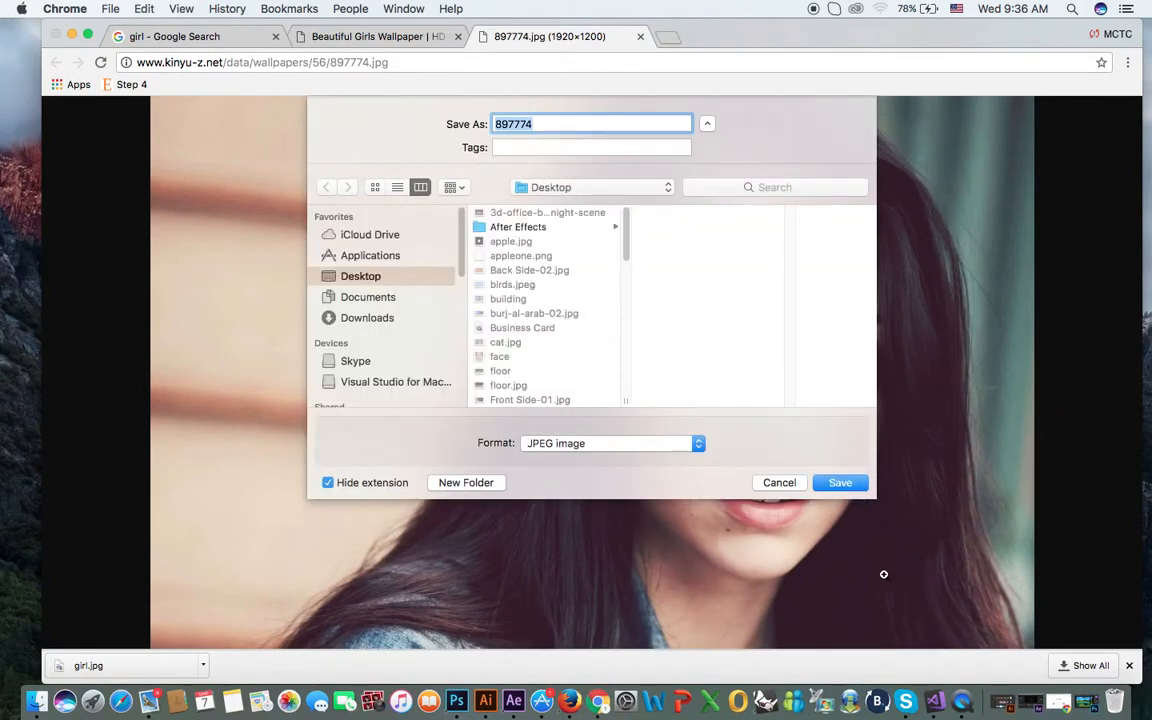
click(841, 483)
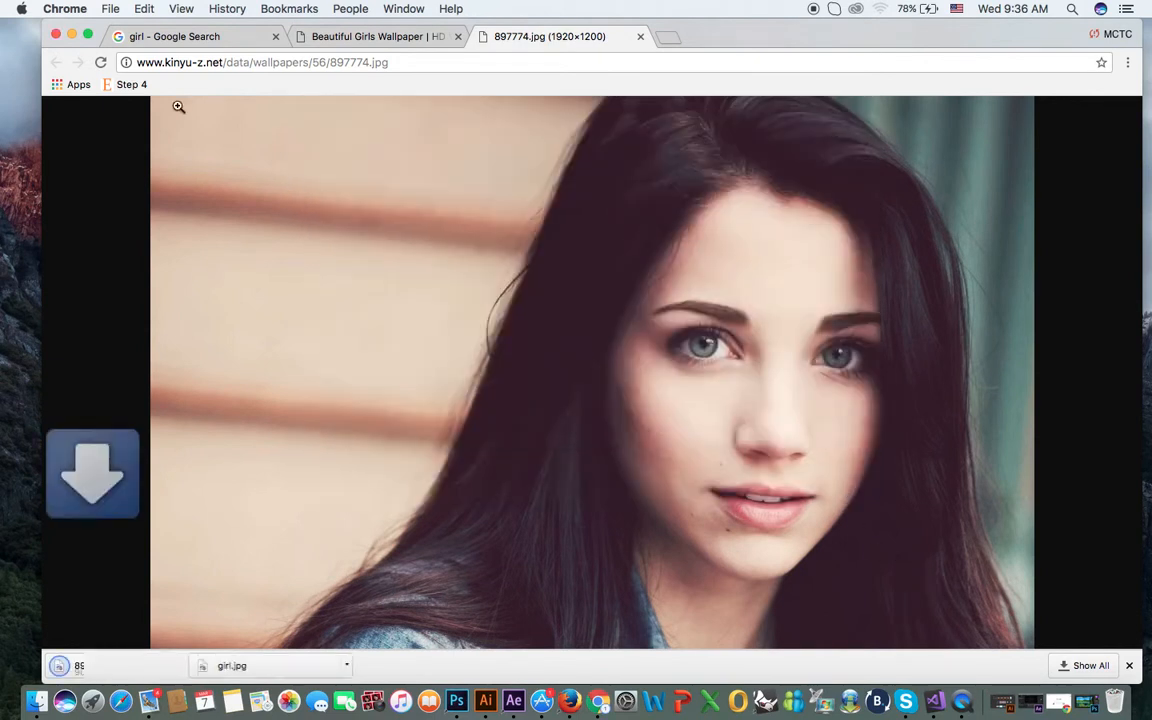
Step: Minimise the browser window, switch to Photoshop and open 897774.jpg from the Desktop
click(71, 36)
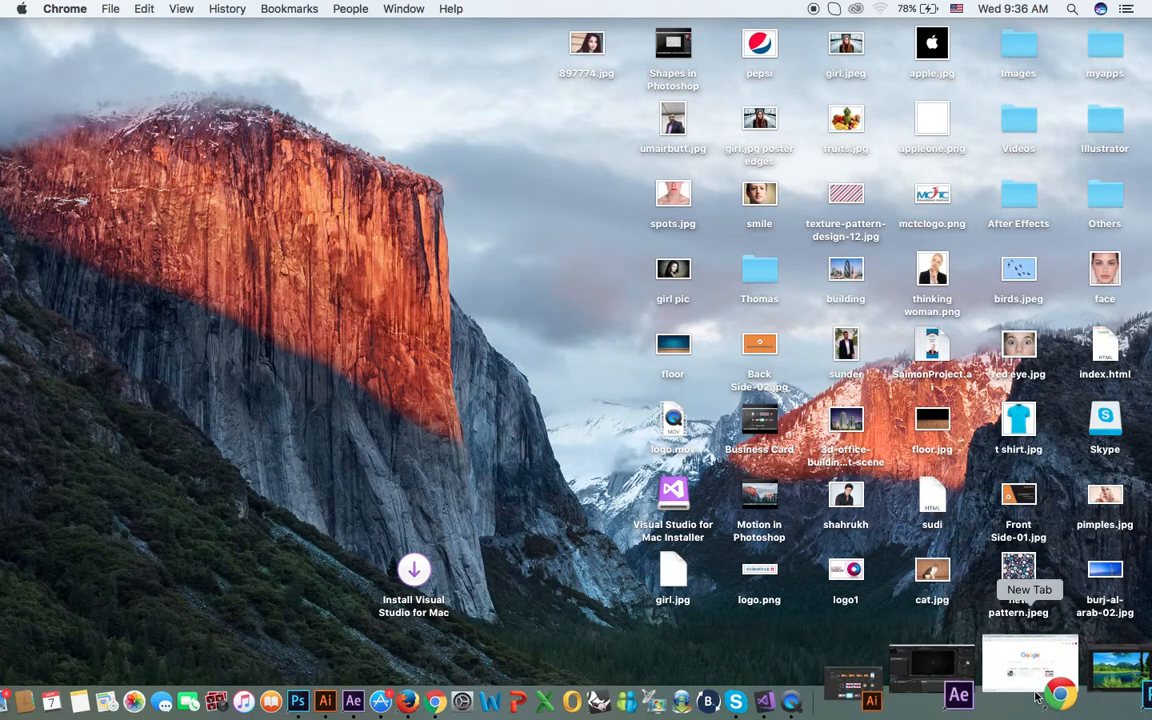
click(1060, 687)
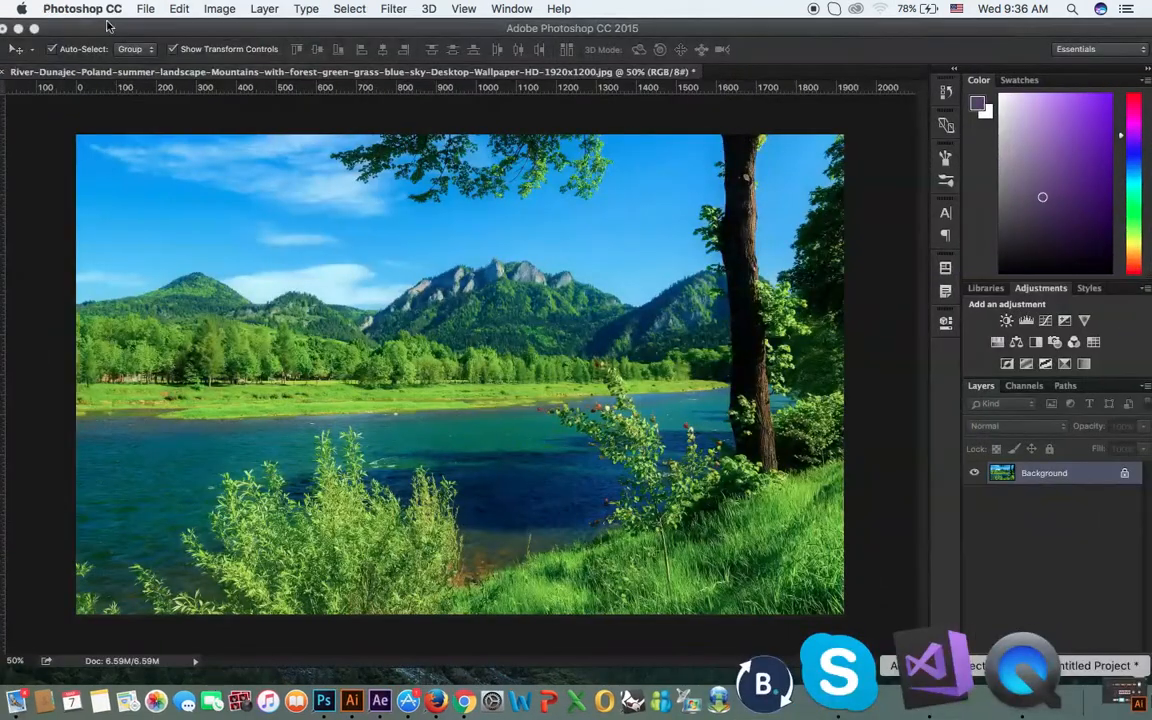
click(146, 8)
click(157, 44)
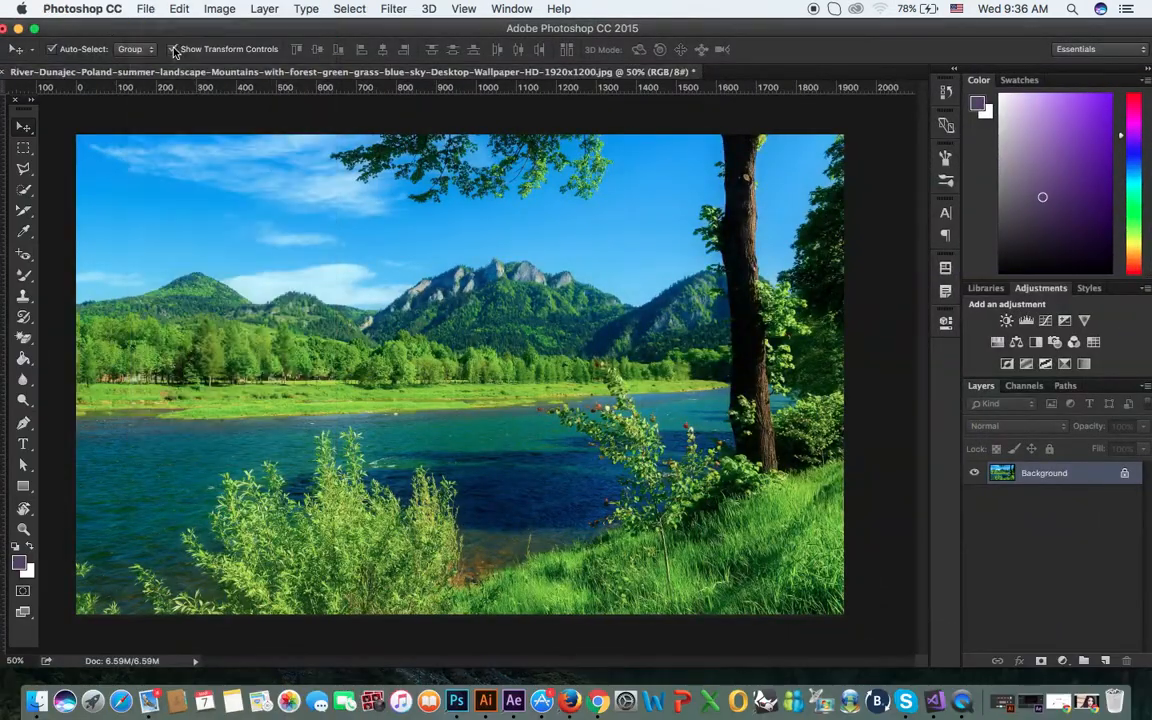
click(470, 236)
click(564, 243)
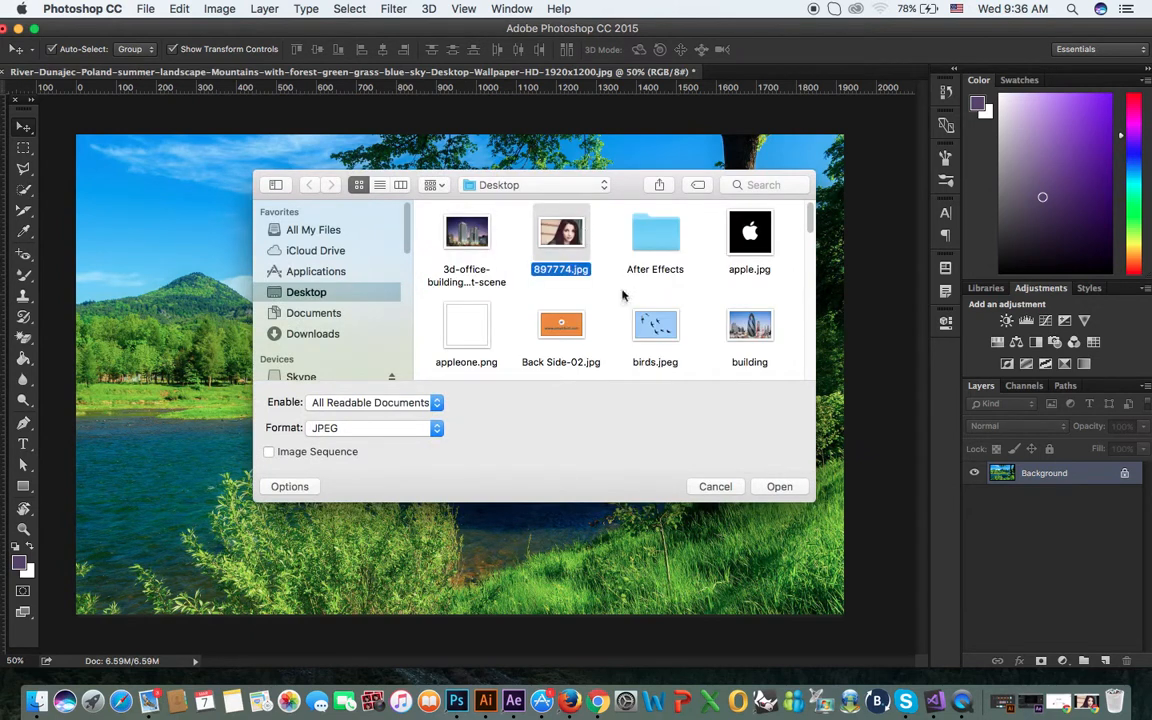
click(776, 487)
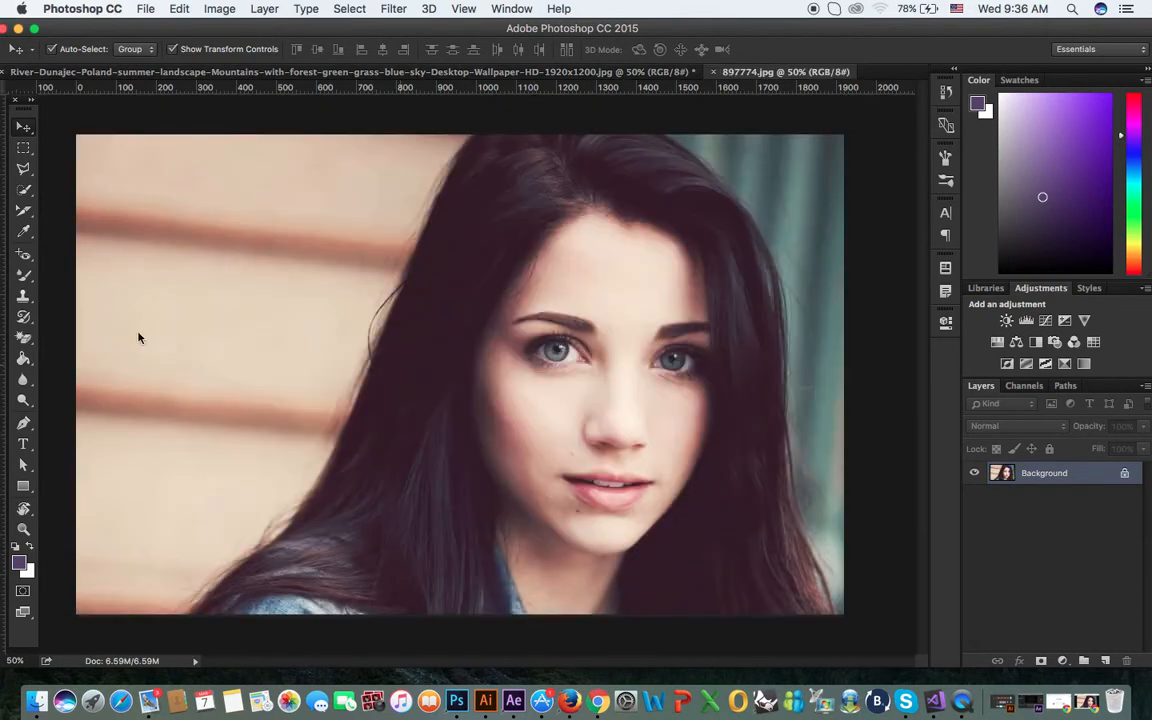
Step: Select the irises of both eyes with the Quick Selection tool in add mode, subtracting excess and undoing the last stroke
drag(24, 189, 66, 190)
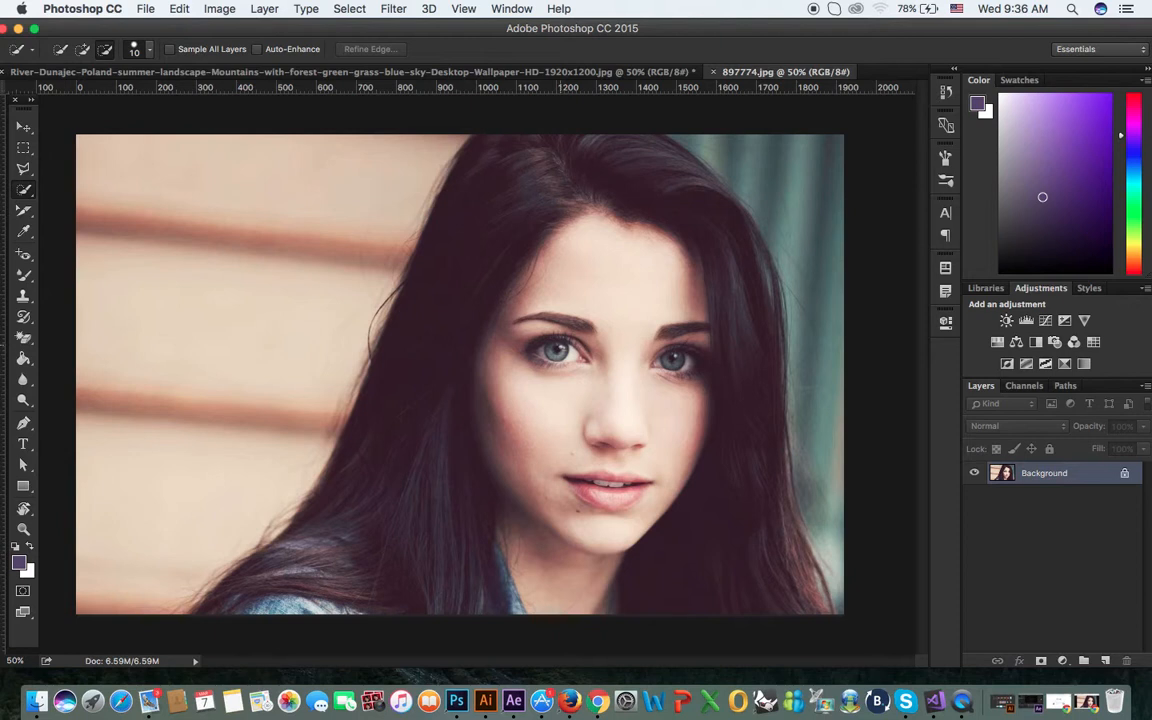
click(82, 48)
drag(557, 350, 552, 351)
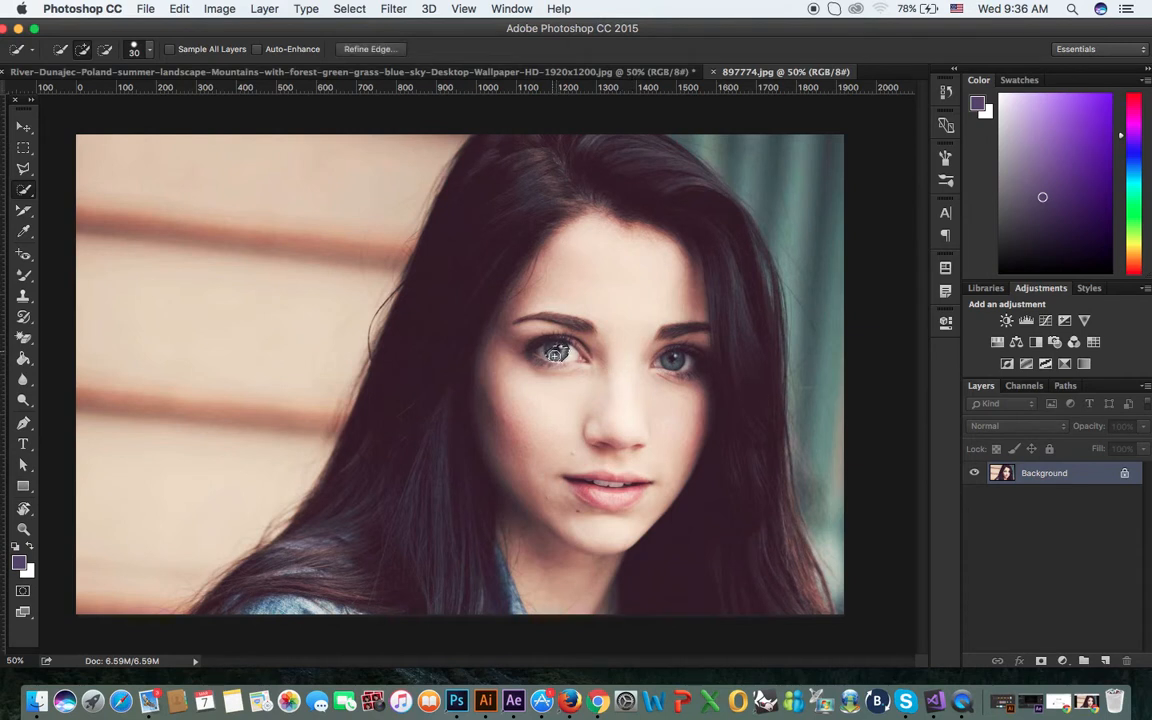
click(675, 362)
key(alt)
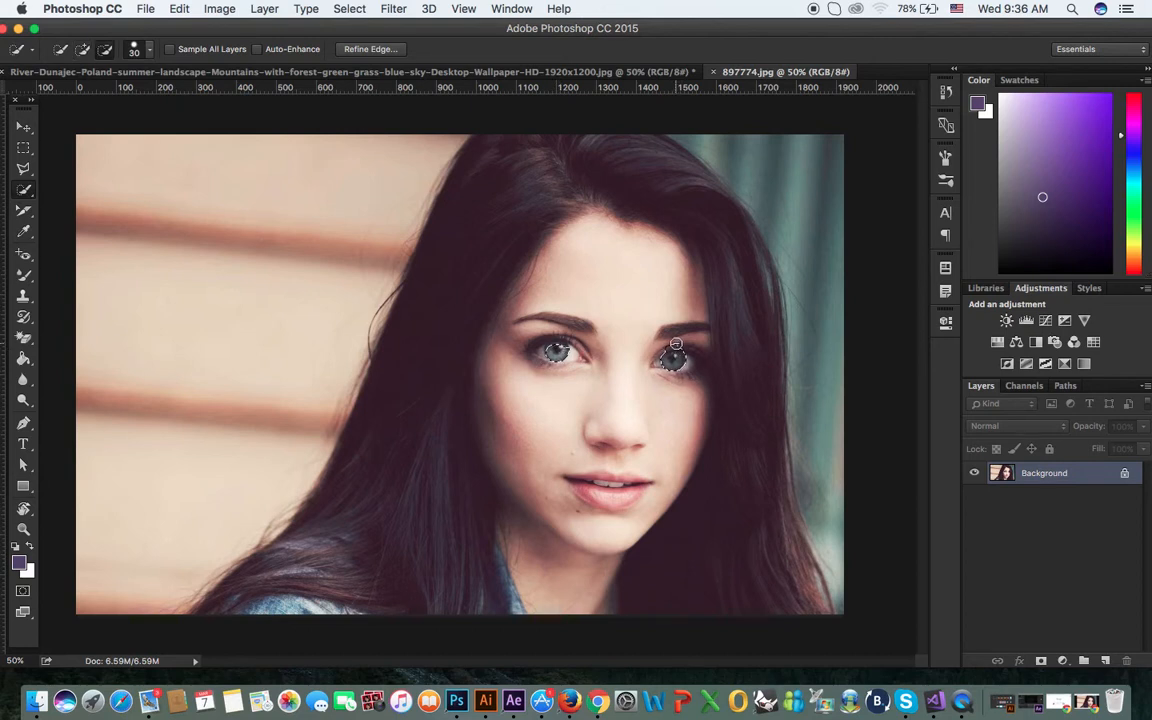
drag(663, 352, 672, 349)
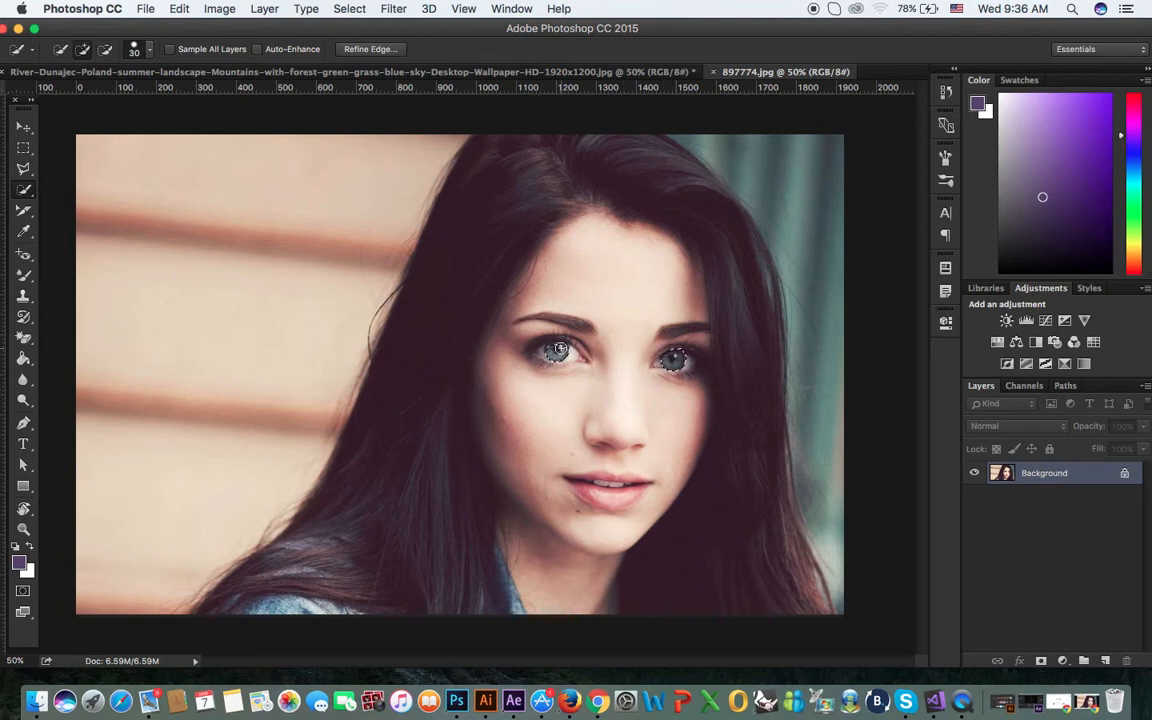
drag(552, 351, 570, 352)
key(super+z)
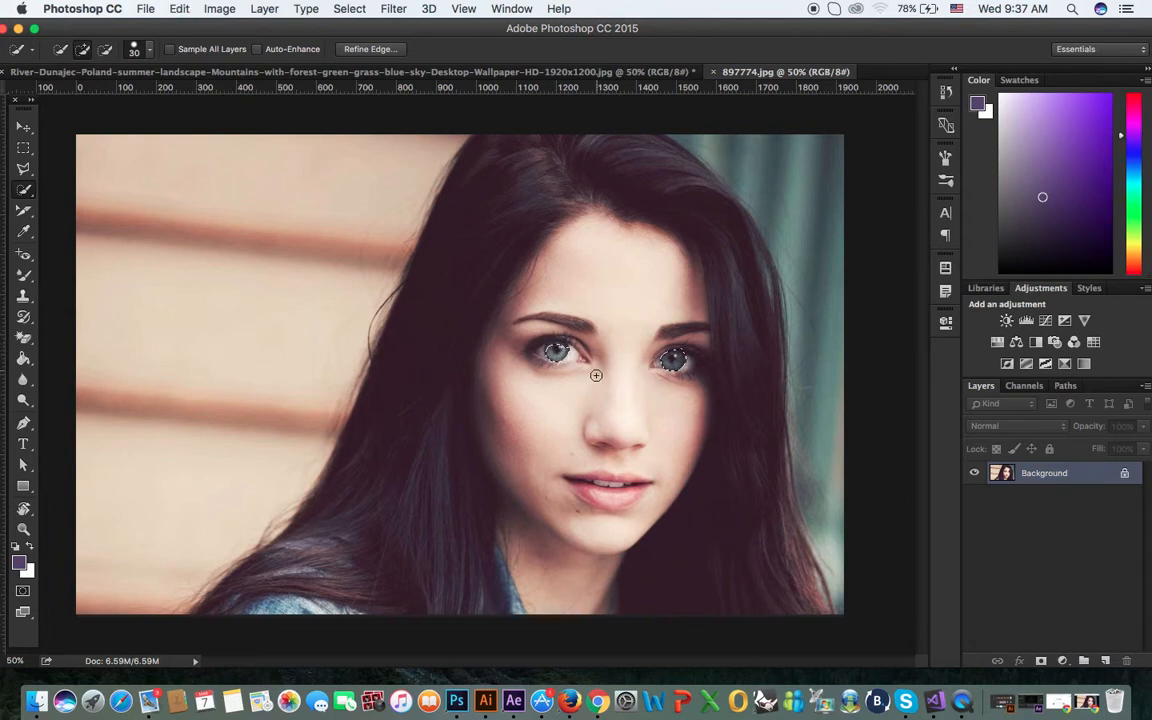
Step: Refine the edge of the iris selection with the Lasso tool in add-to-selection mode, undoing unwanted strokes
click(24, 169)
drag(24, 169, 85, 163)
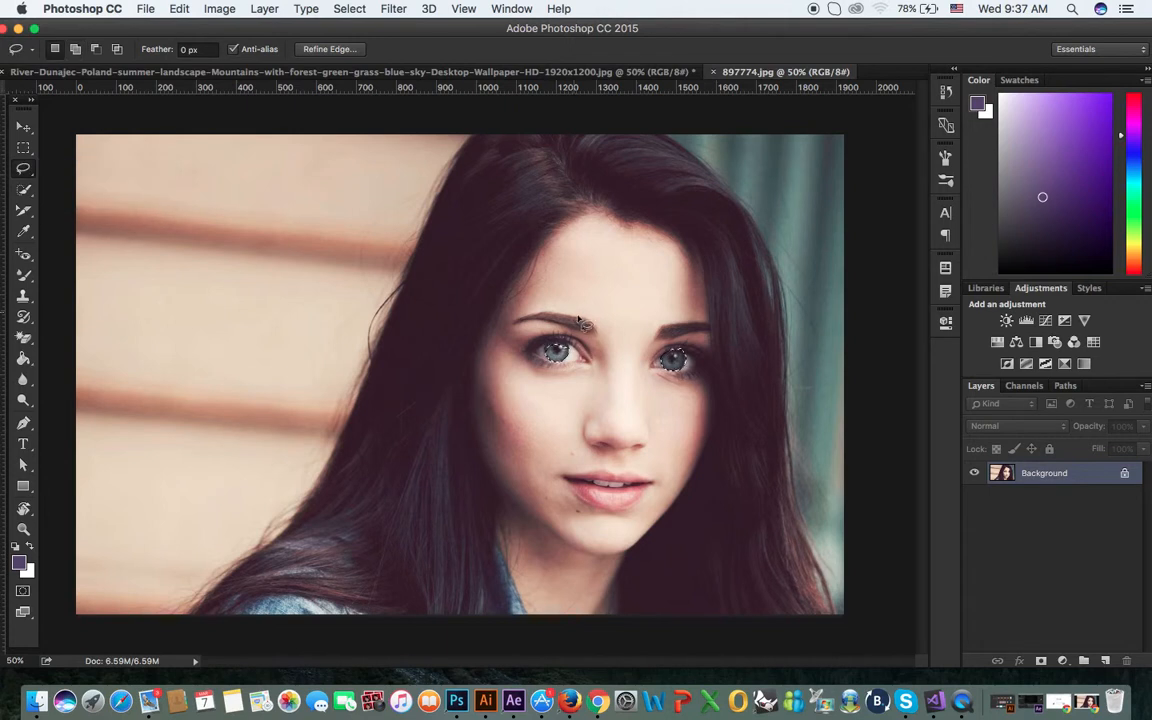
key(super+plus)
key(super+plus)
key(super+plus)
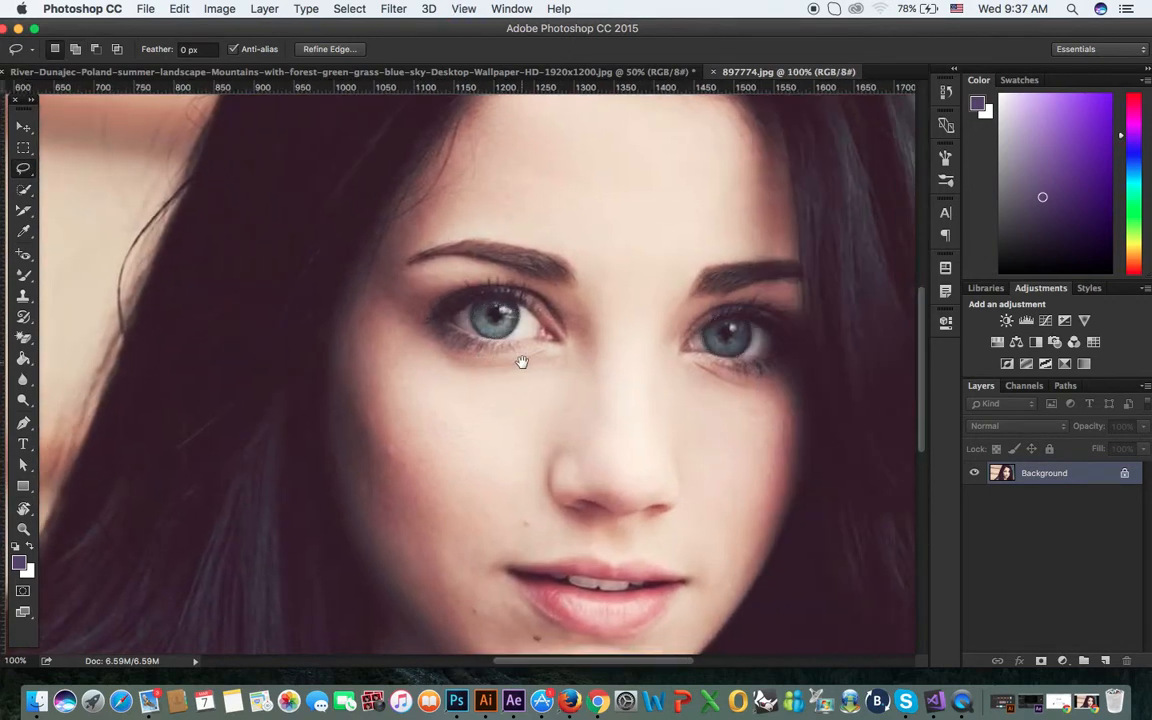
key(super+d)
drag(497, 302, 478, 305)
key(super+z)
click(75, 48)
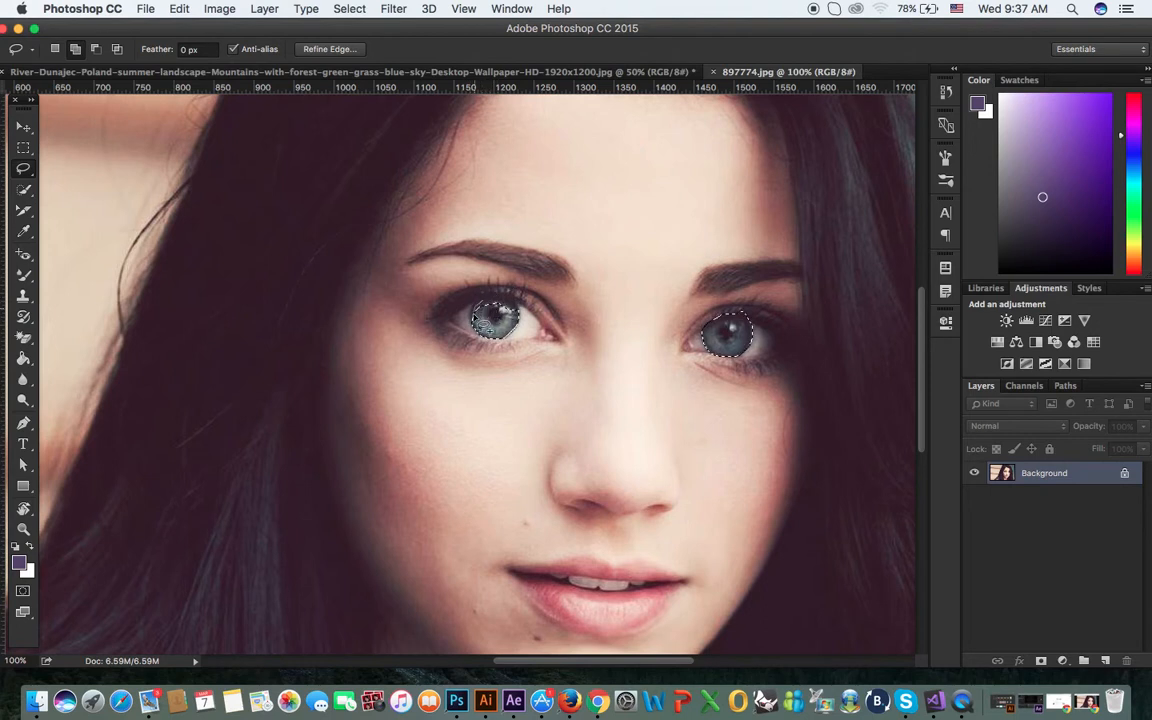
key(super+z)
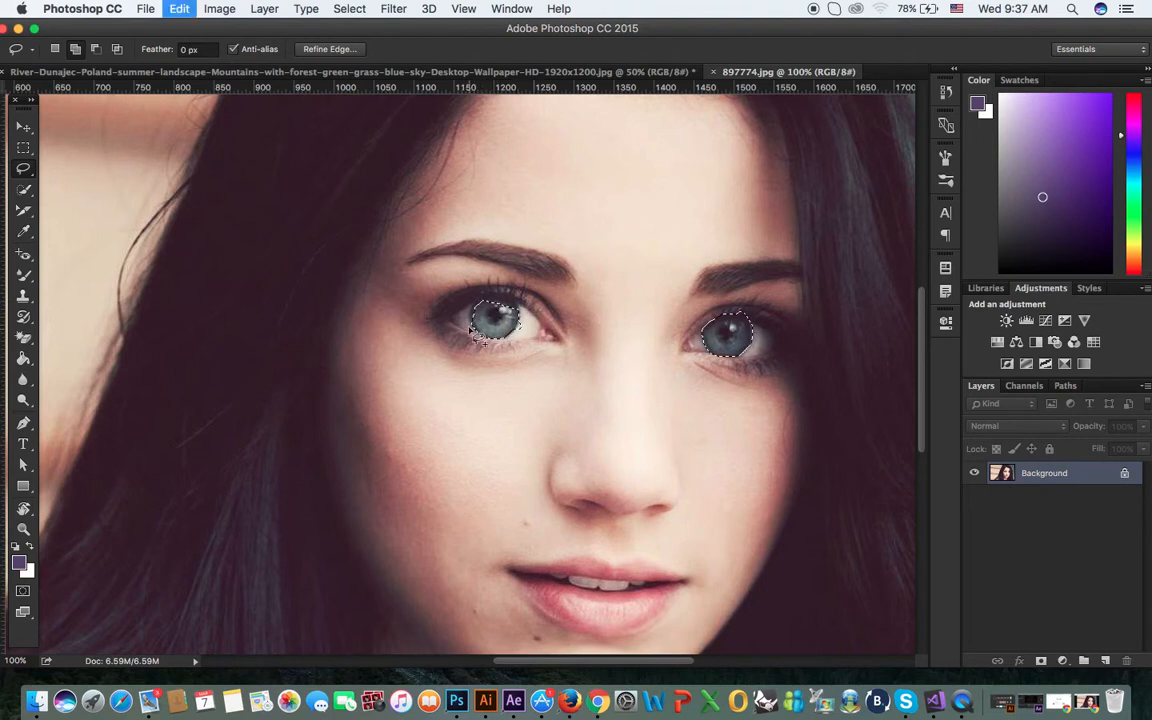
Step: Add a Color Balance adjustment to the selected irises with midtones Cyan-Red -54, Magenta-Green +4 and Yellow-Blue -30
click(1015, 343)
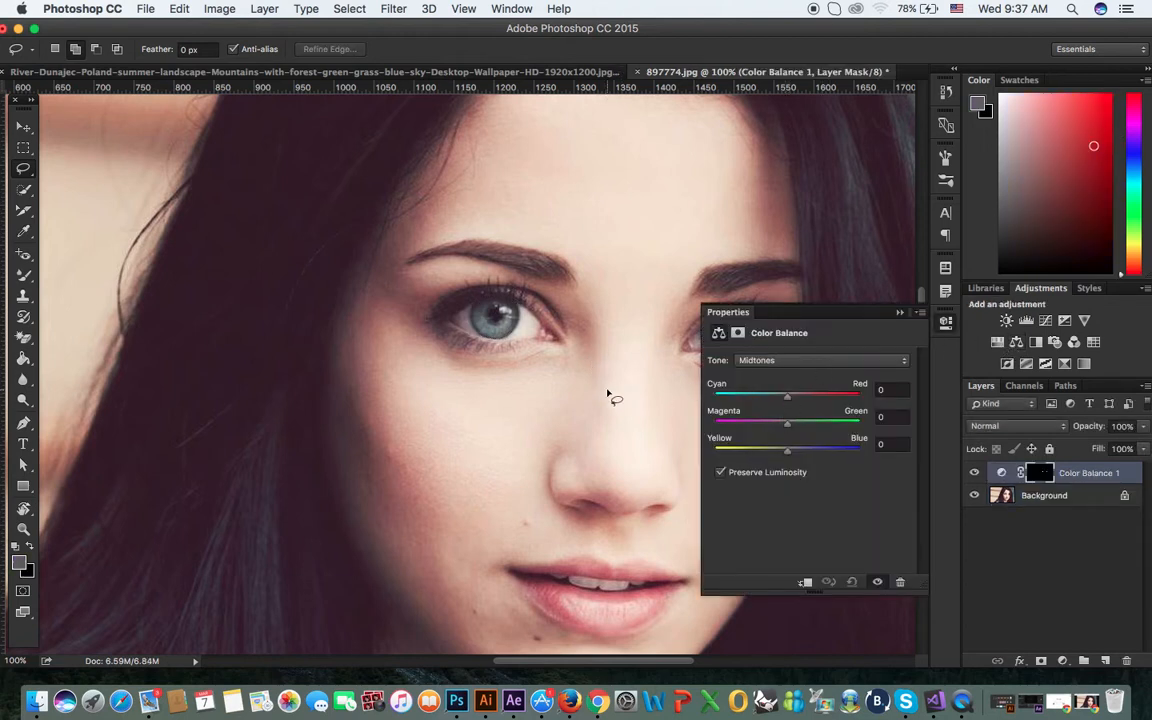
drag(589, 391, 391, 388)
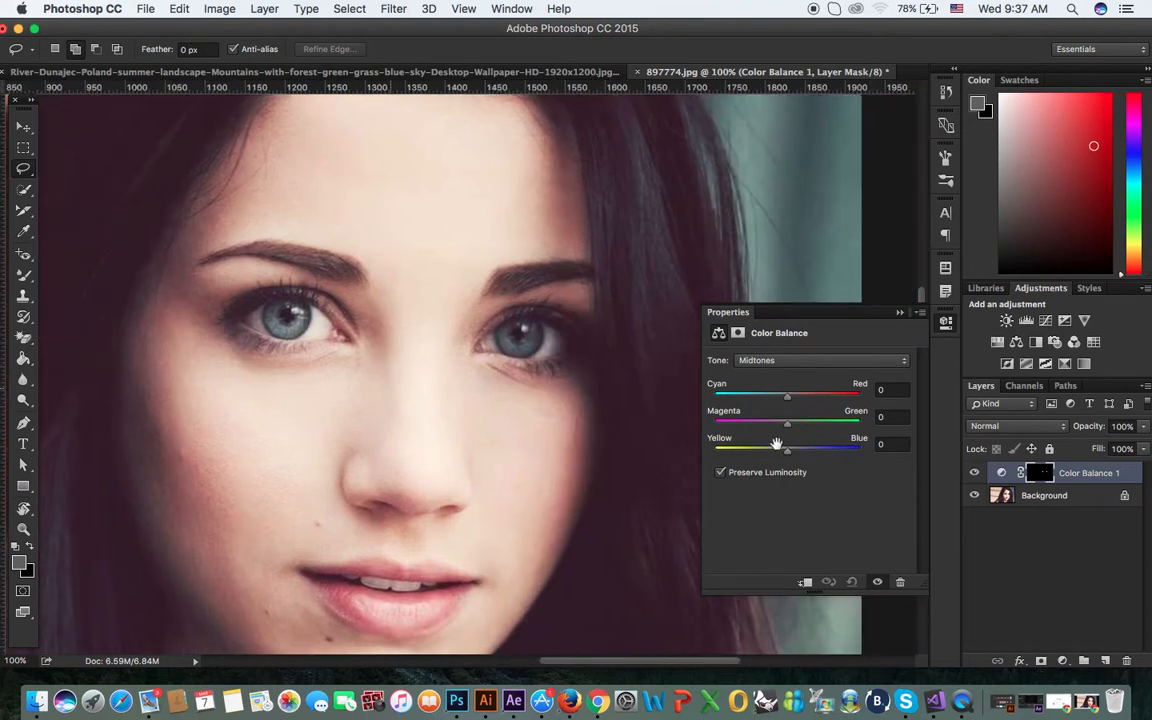
drag(791, 402, 827, 401)
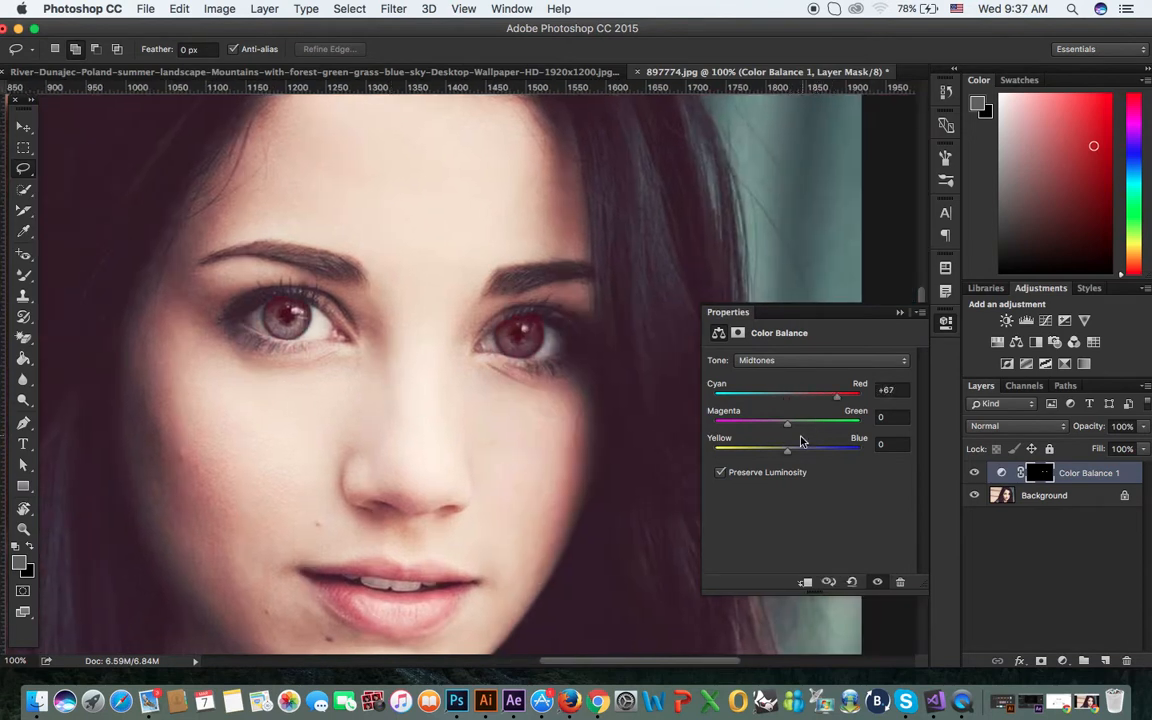
drag(841, 401, 790, 428)
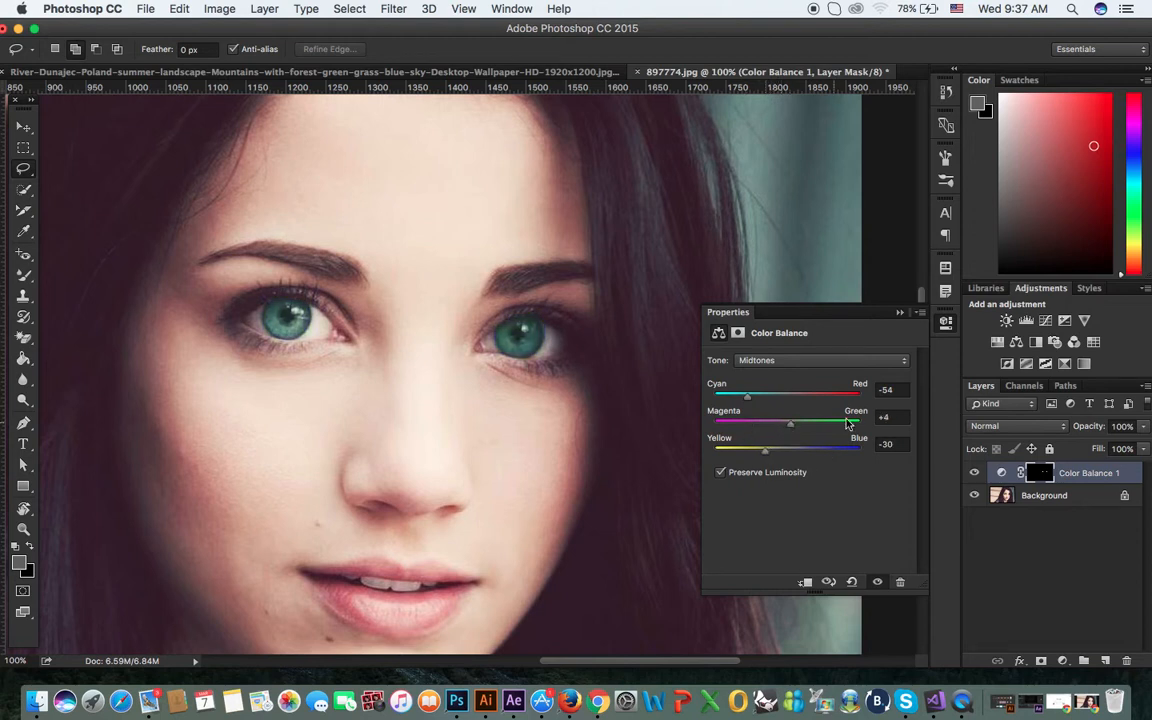
click(899, 312)
key(super+minus)
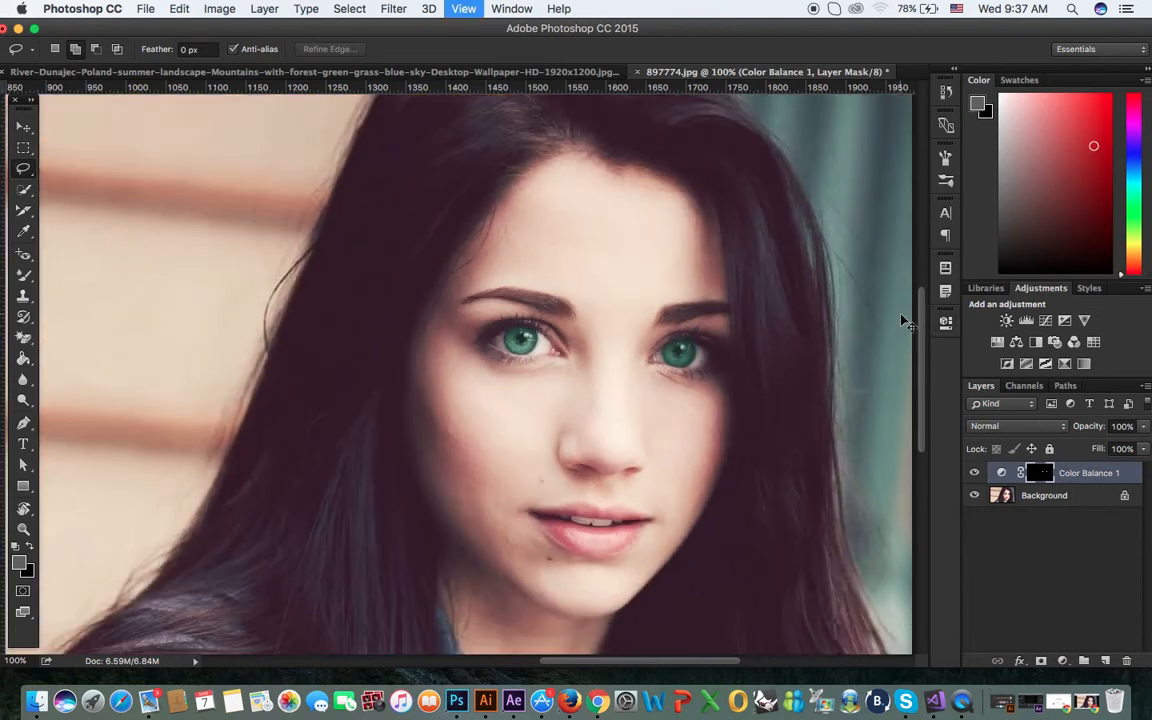
Step: Compare the portrait's eyes with and without the colour change by toggling the Color Balance layer's visibility
click(976, 473)
click(977, 474)
click(976, 473)
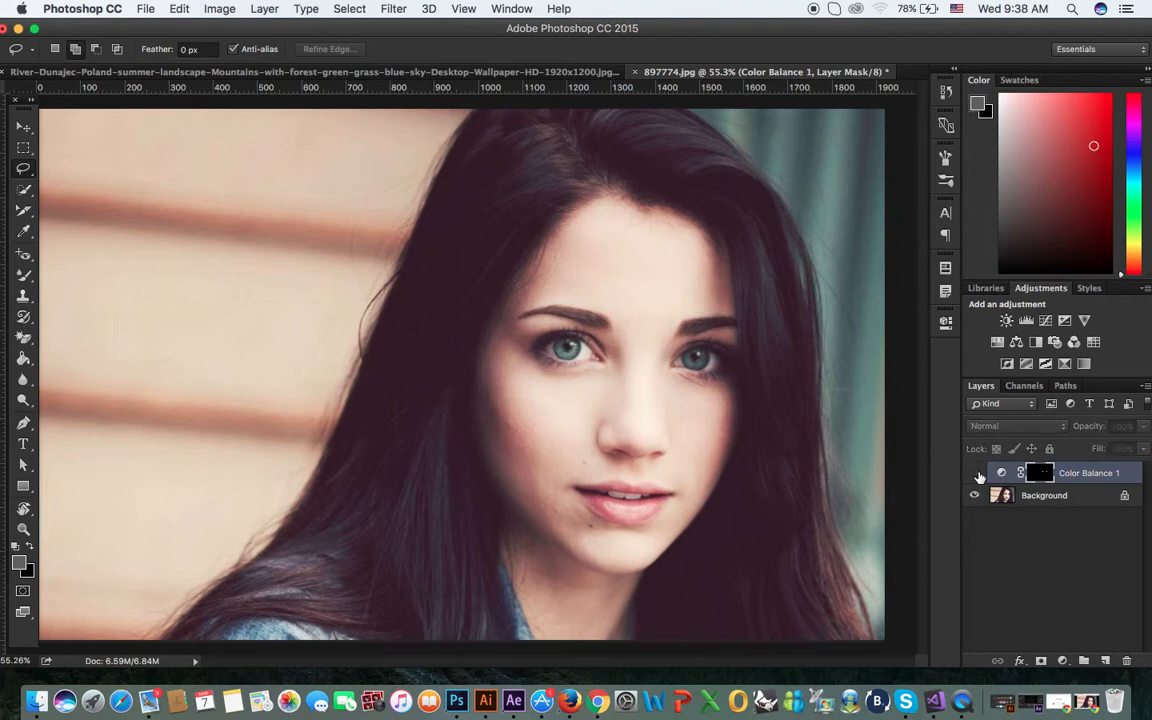
click(976, 473)
click(976, 473)
click(976, 473)
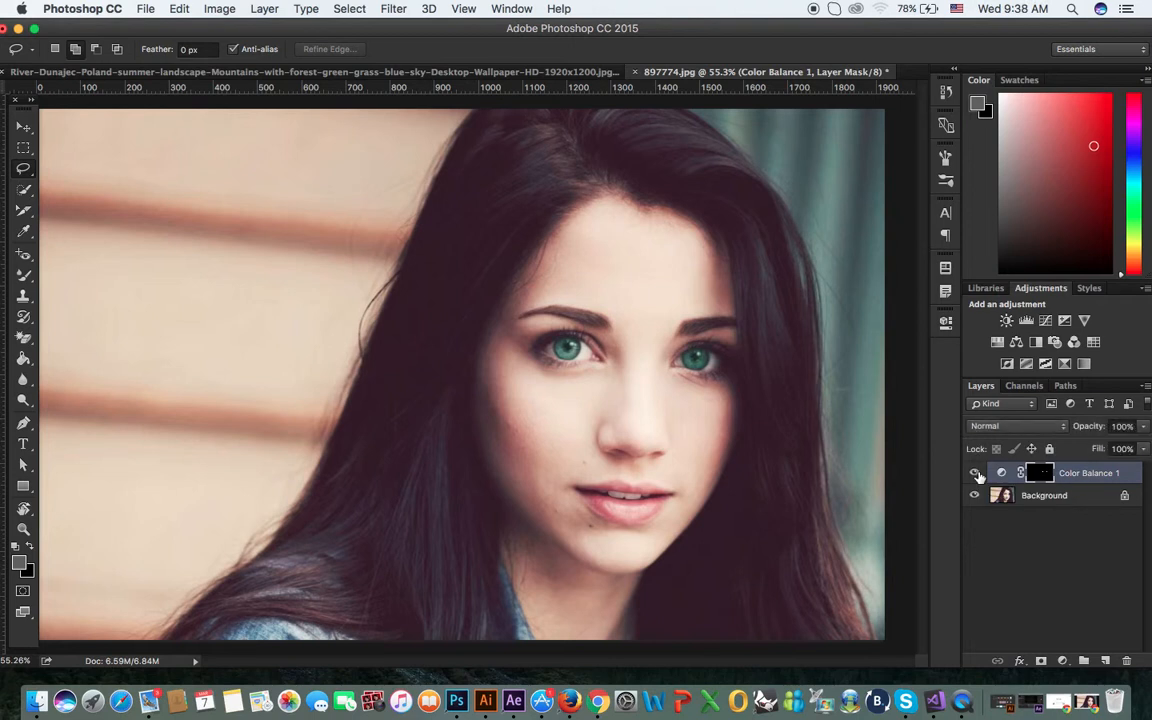
click(976, 473)
click(976, 473)
click(976, 473)
click(977, 474)
Step: Recolour the irises purple by setting the Color Balance midtones to Cyan-Red -29, Magenta-Green -85 and Yellow-Blue -4, and compare with the original
click(1002, 474)
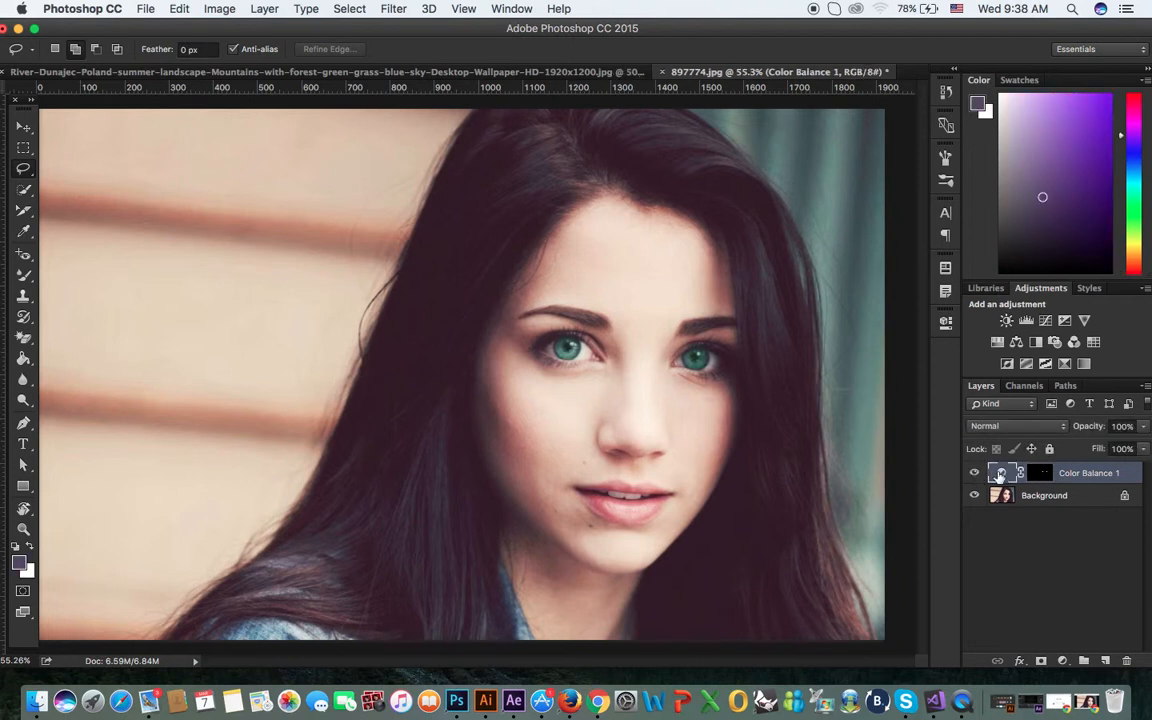
double_click(1001, 473)
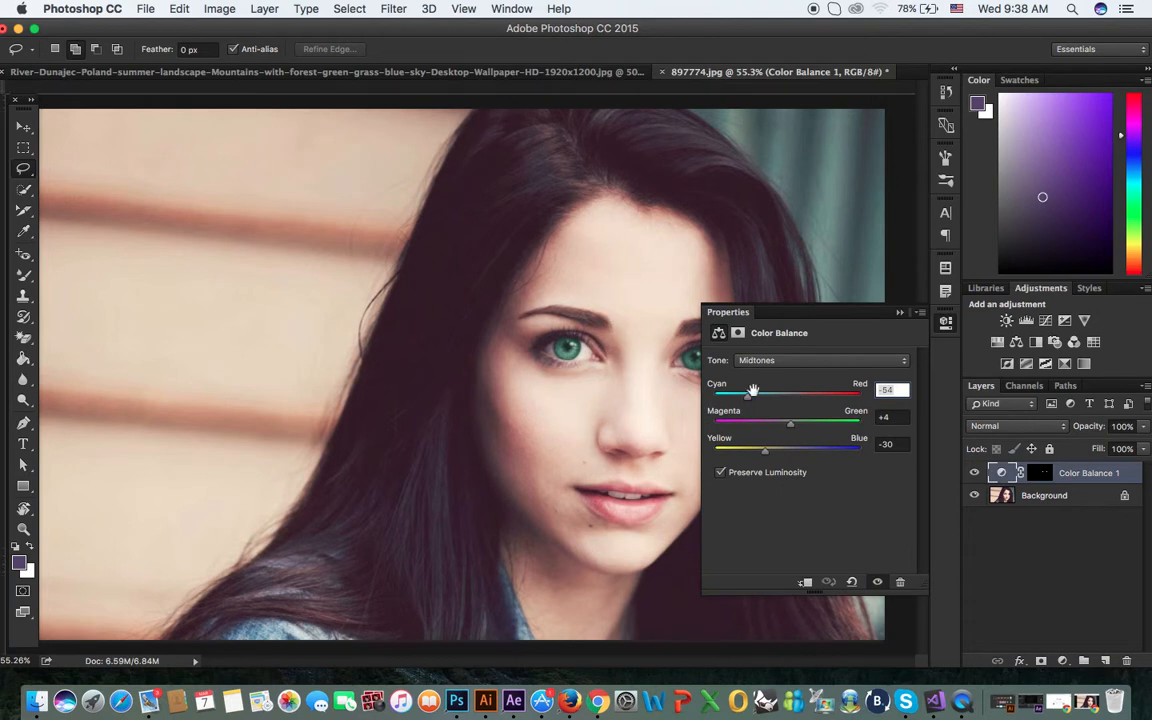
key(super+plus)
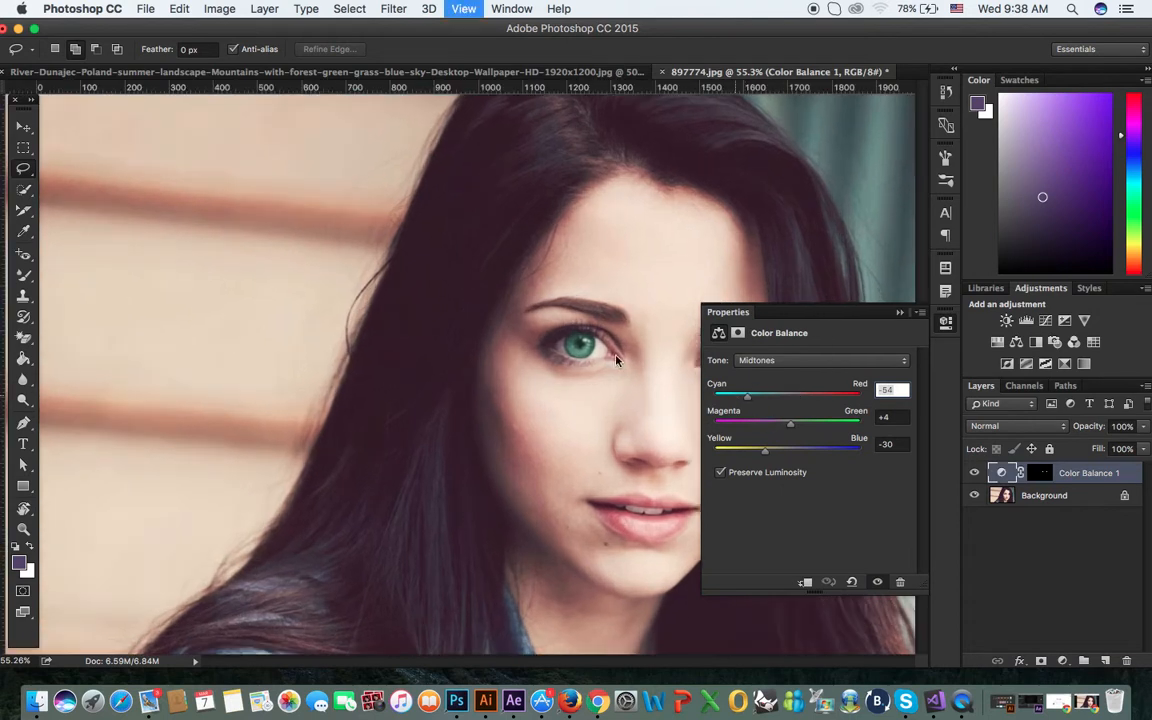
drag(611, 356, 381, 312)
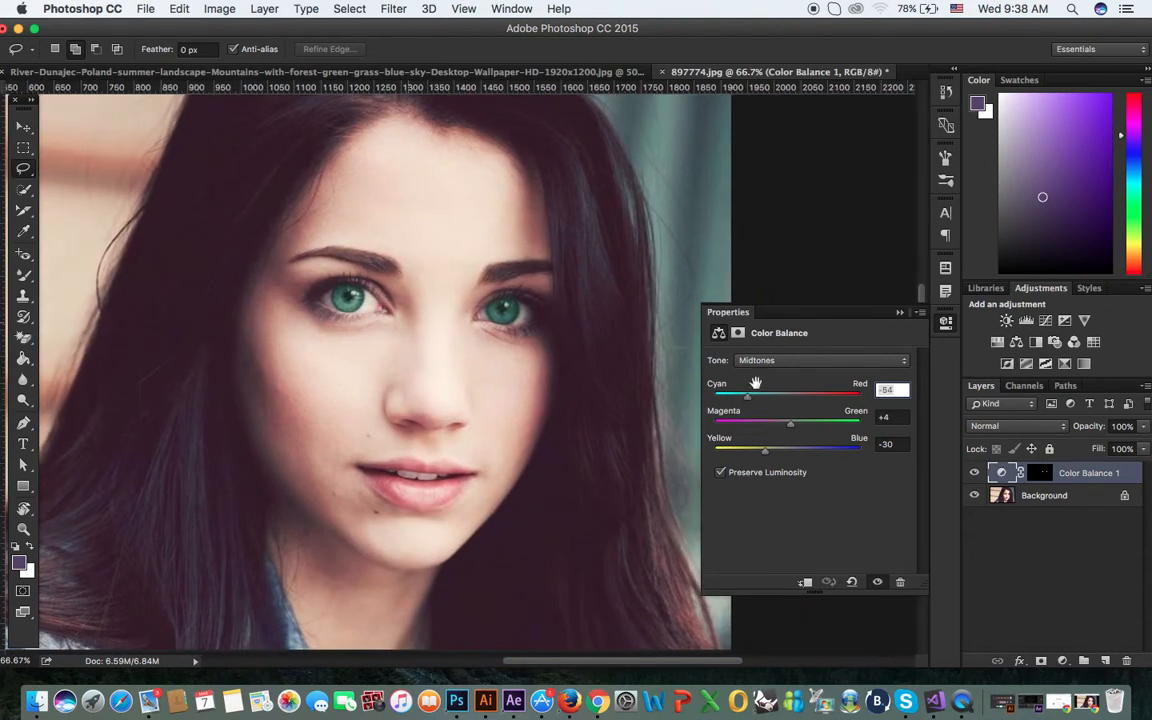
drag(758, 402, 785, 456)
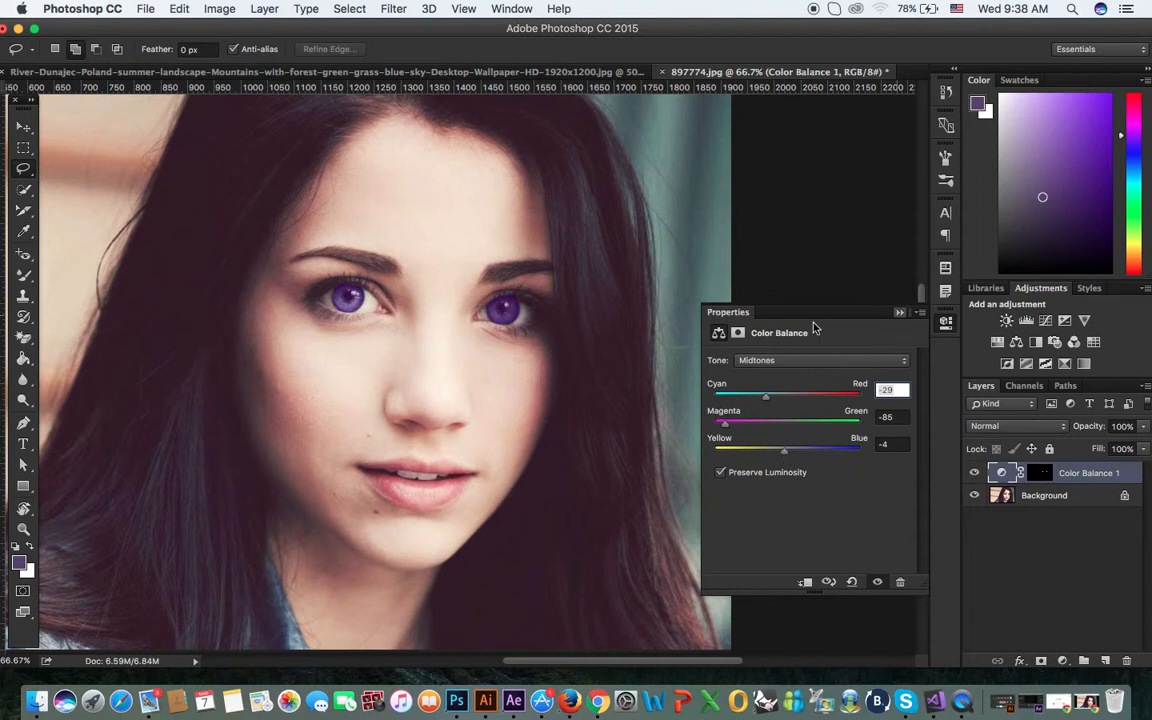
click(900, 313)
key(super+0)
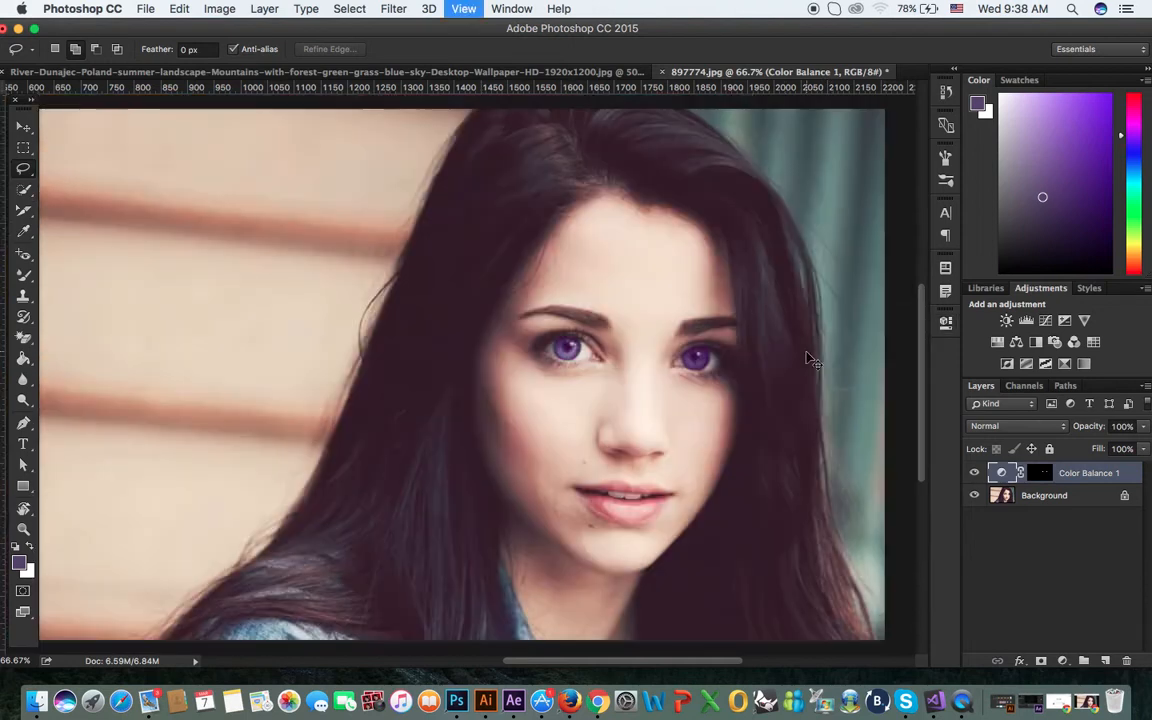
click(975, 474)
click(975, 474)
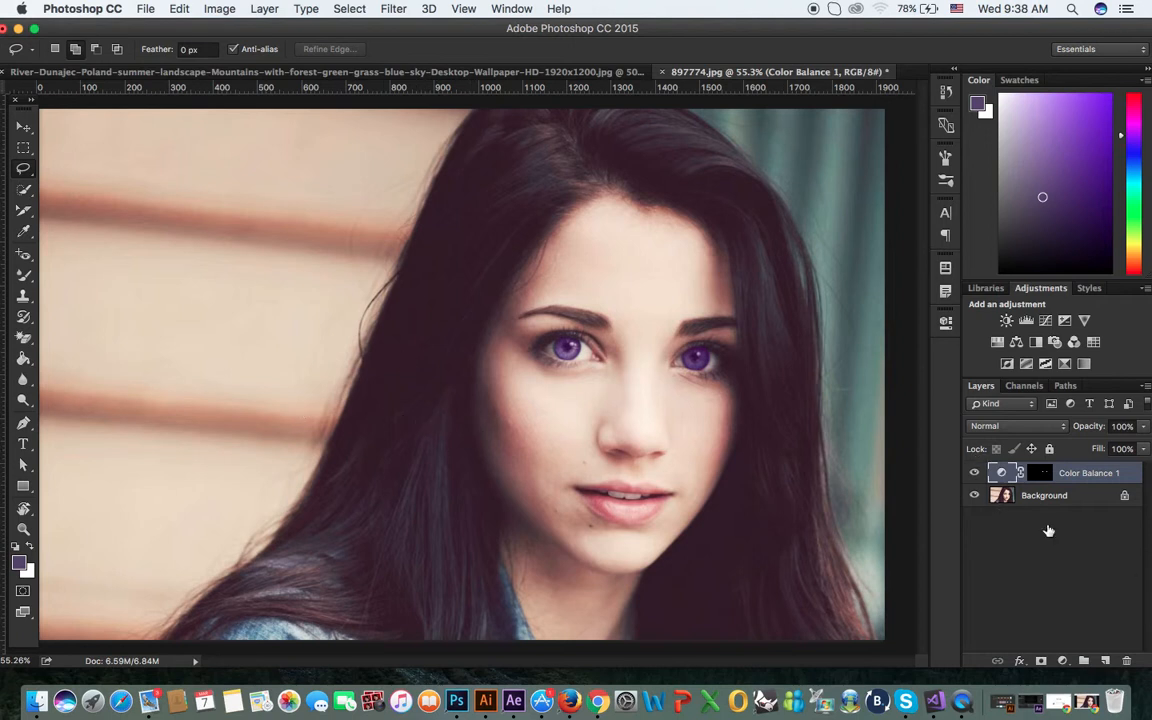
Step: In the river landscape document, quick-select the large foreground bush and brighten it with a Brightness/Contrast adjustment layer at brightness 82
click(478, 72)
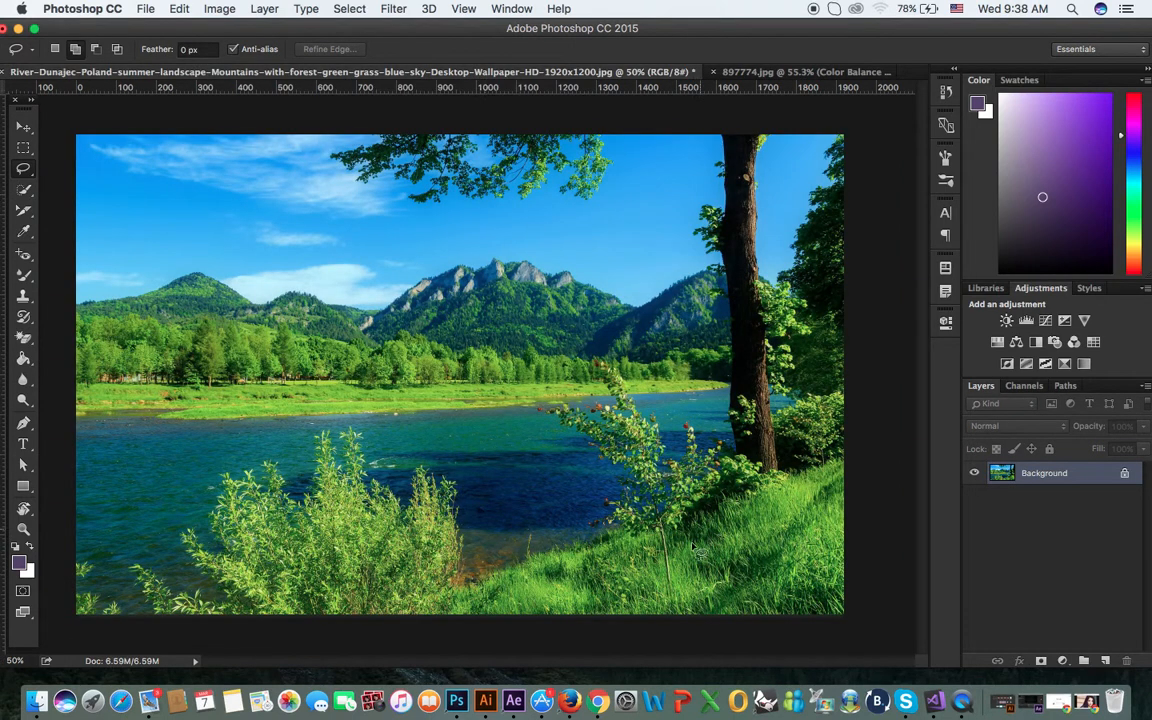
drag(23, 189, 65, 190)
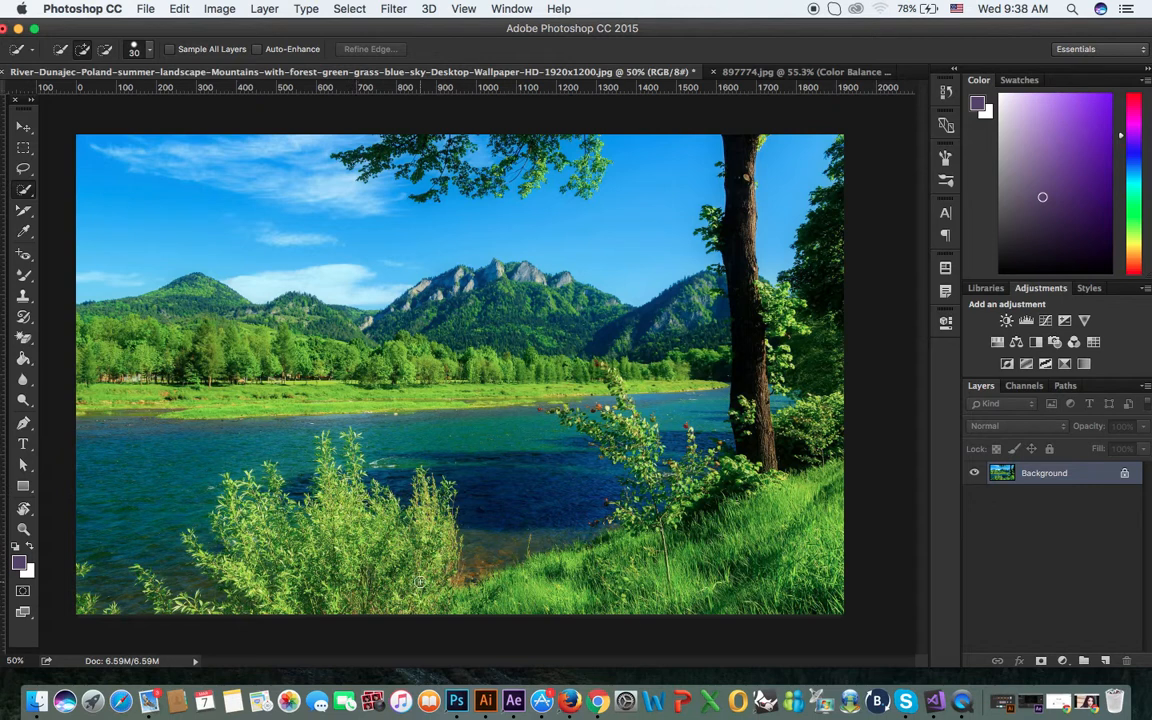
mouse_move(258, 549)
mouse_down()
mouse_move(304, 558)
mouse_move(285, 558)
mouse_move(272, 515)
mouse_move(299, 590)
mouse_move(366, 533)
mouse_move(404, 554)
mouse_up()
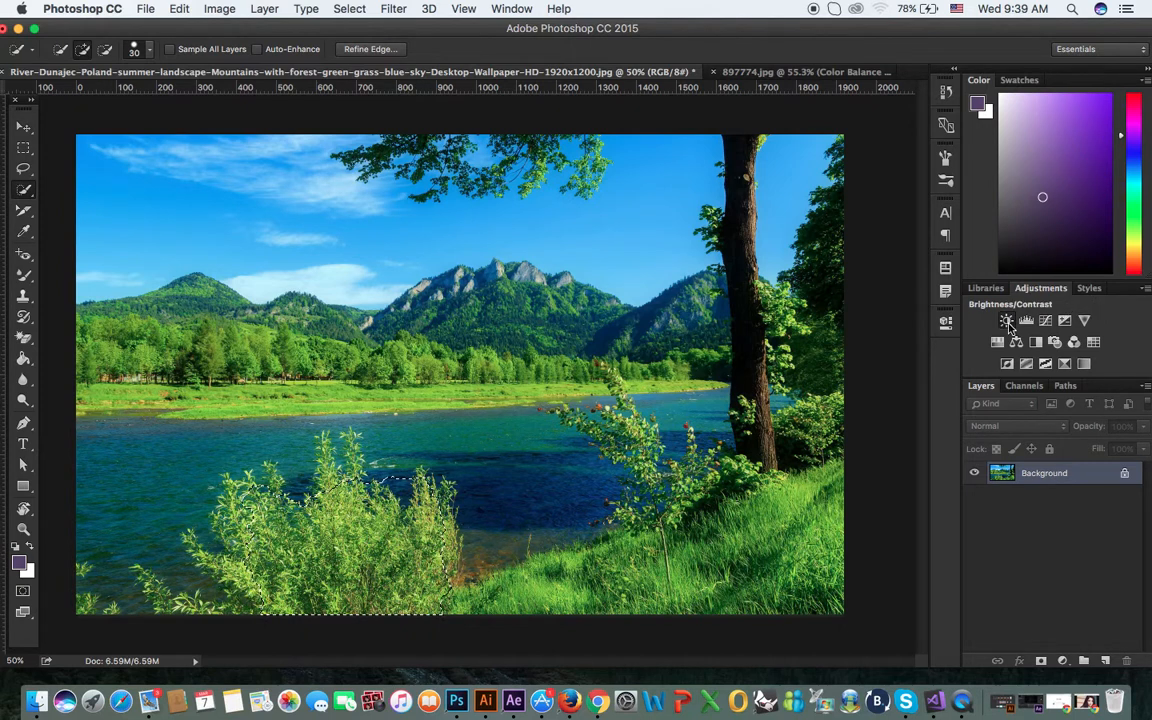
click(1007, 322)
drag(811, 408, 861, 404)
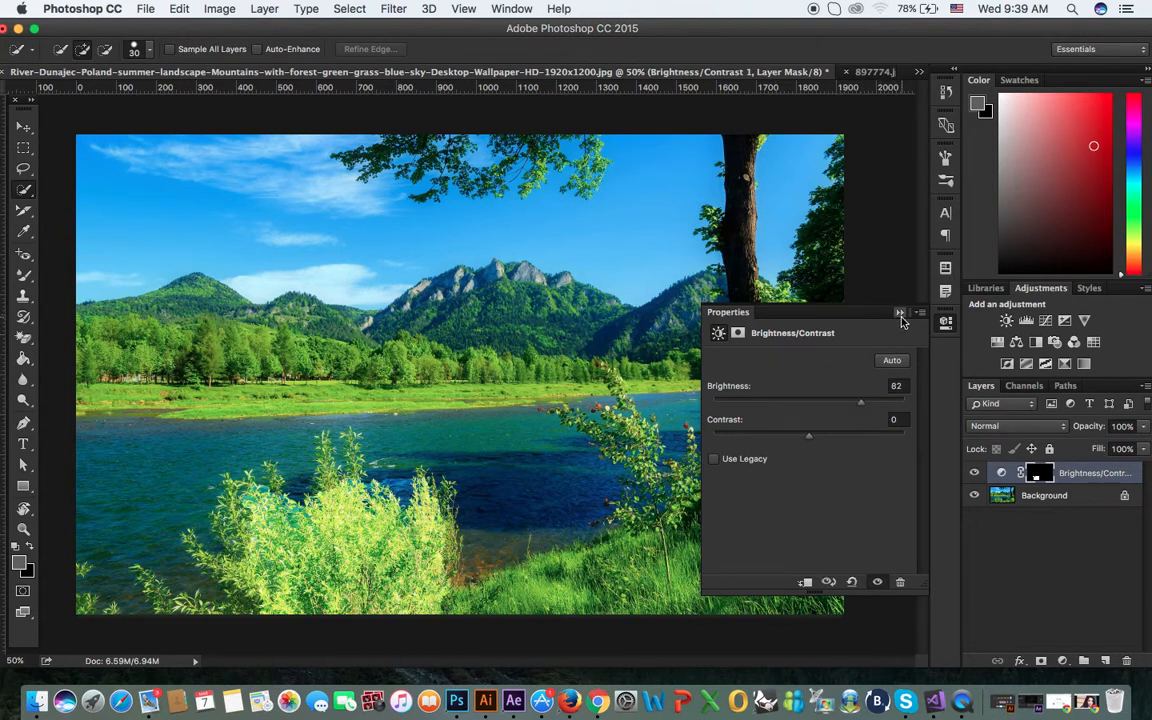
Step: Delete the Brightness/Contrast adjustment layer from the river landscape document
click(1048, 467)
click(1127, 662)
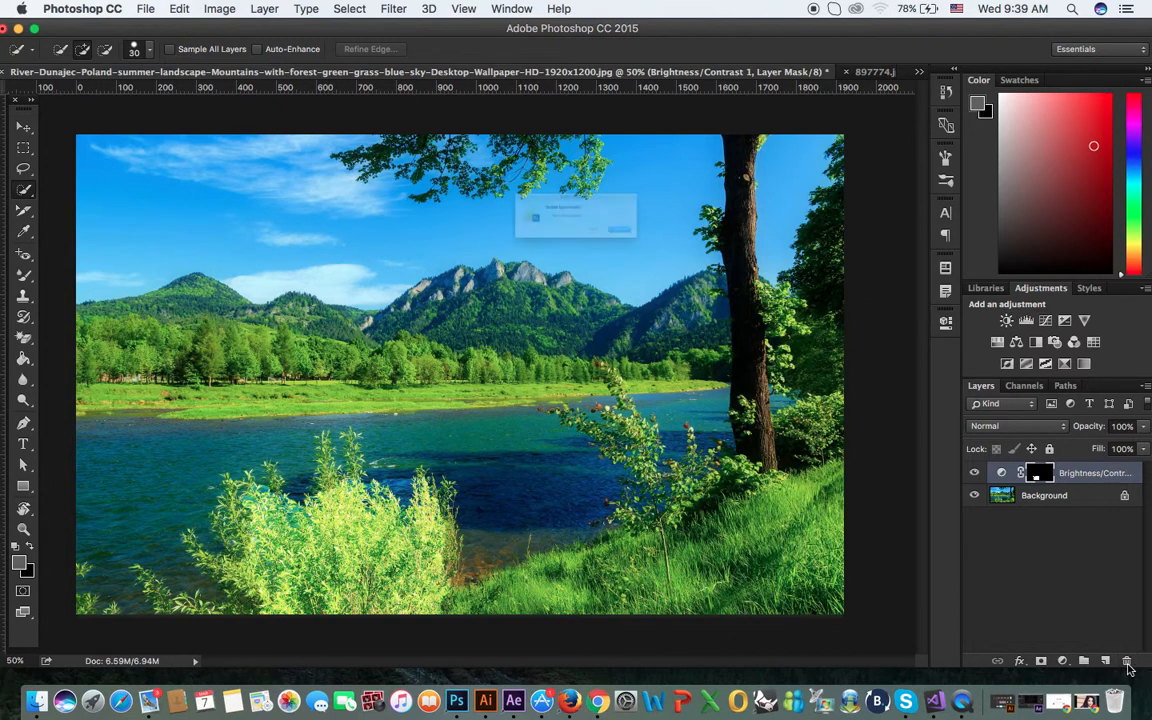